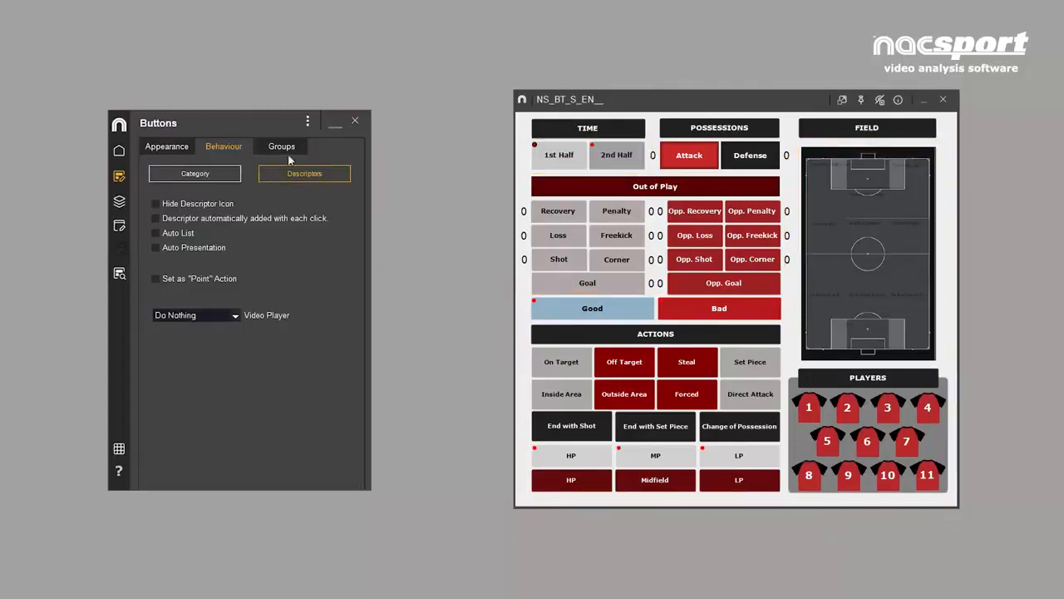
- Replace the Presentations shortcut on the start screen with New Button Template
{"action": "left_click", "coordinate": [356, 122]}
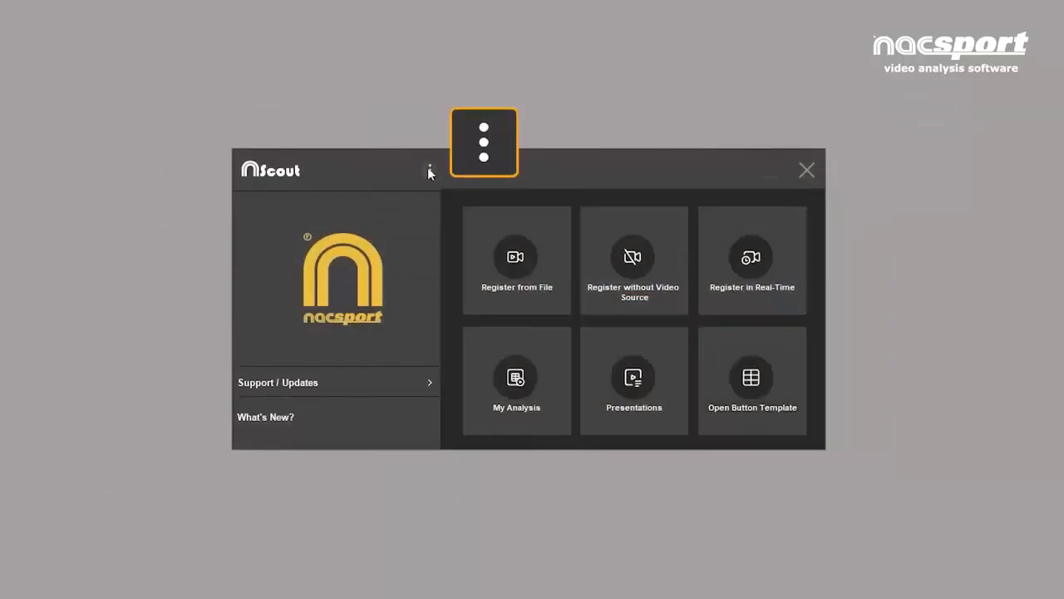
{"action": "left_click", "coordinate": [429, 168]}
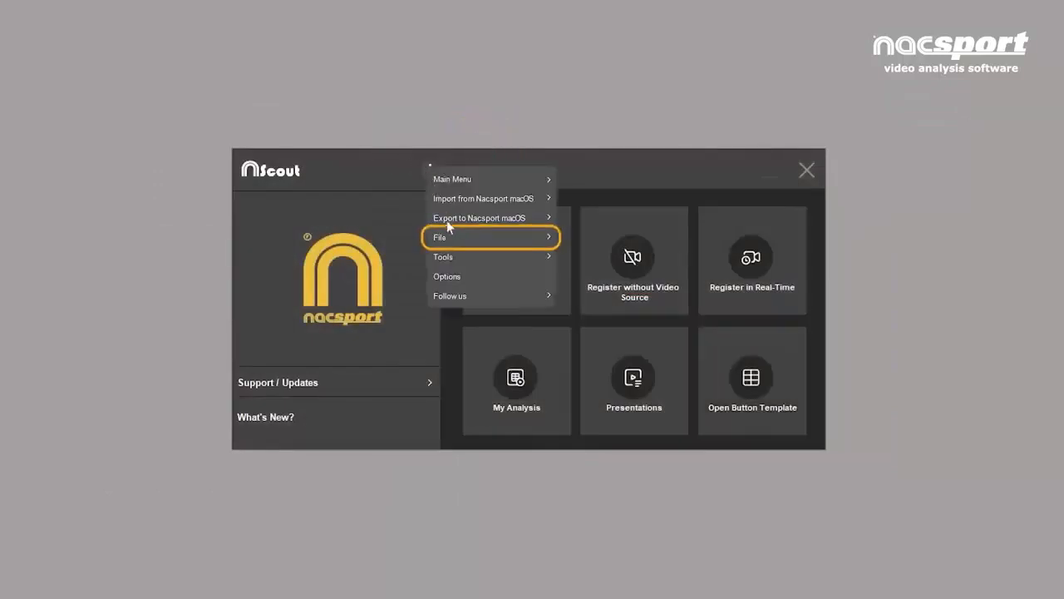
{"action": "mouse_move", "coordinate": [453, 239]}
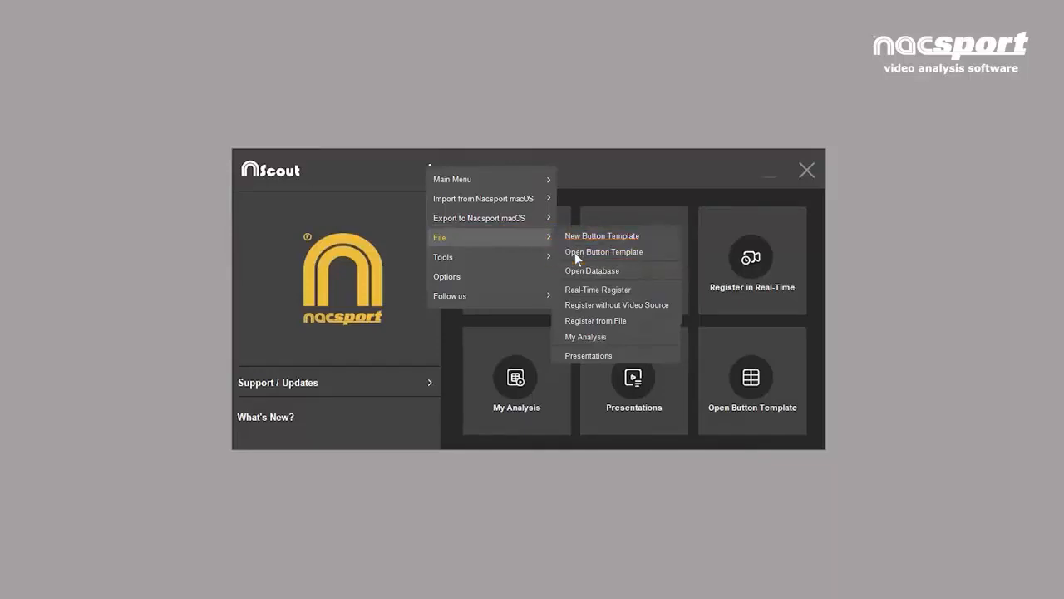
{"action": "mouse_move", "coordinate": [479, 187]}
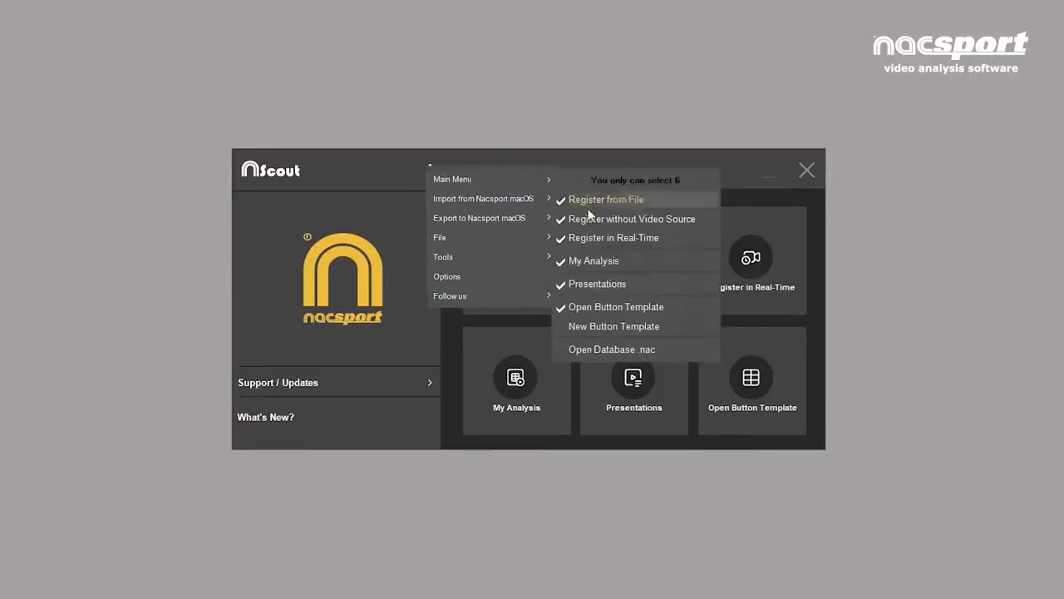
{"action": "left_click", "coordinate": [596, 284]}
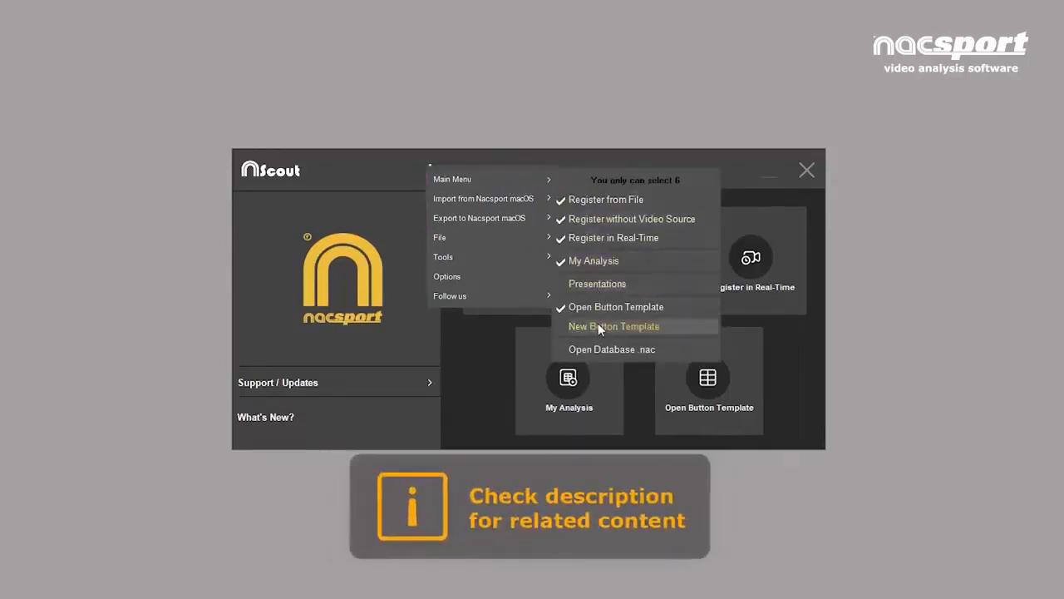
{"action": "left_click", "coordinate": [598, 325]}
{"action": "left_click", "coordinate": [542, 322]}
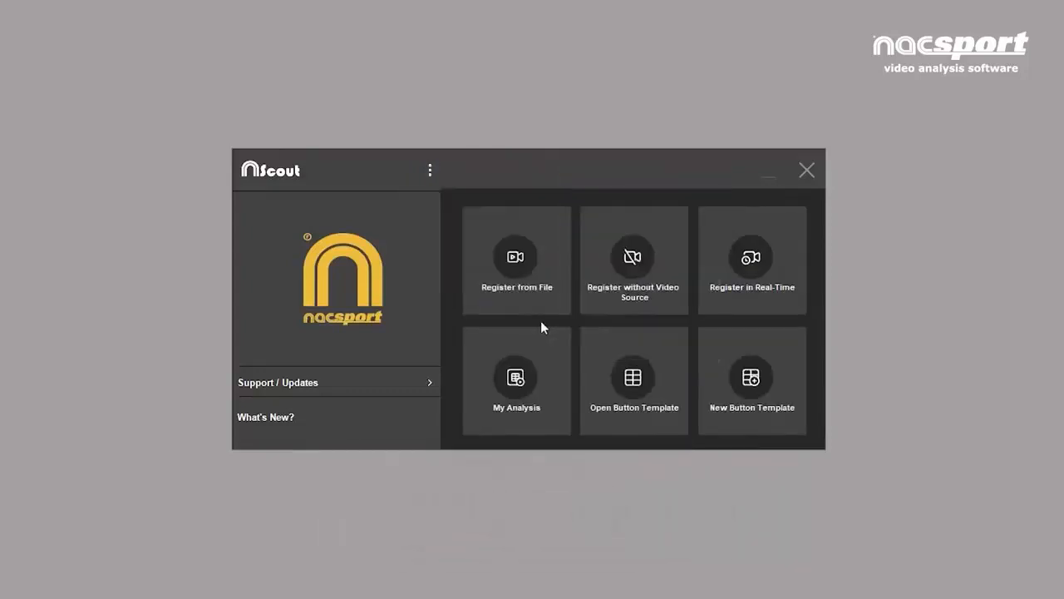
- Create a new button template, enlarge its blank window and place it beside the editing panel
{"action": "left_click", "coordinate": [753, 381]}
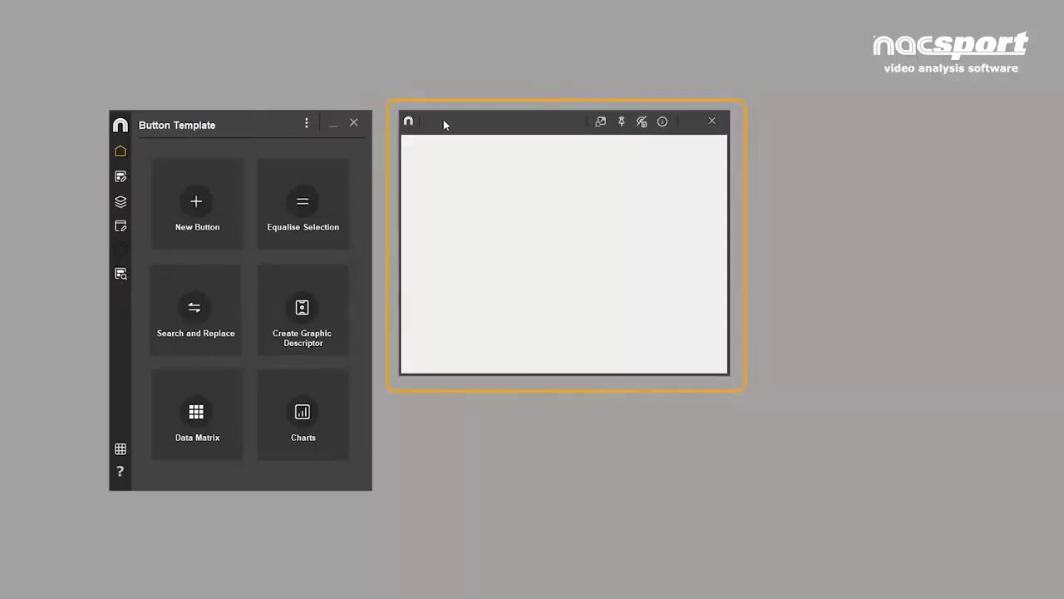
{"action": "left_click_drag", "start_coordinate": [444, 123], "coordinate": [448, 86]}
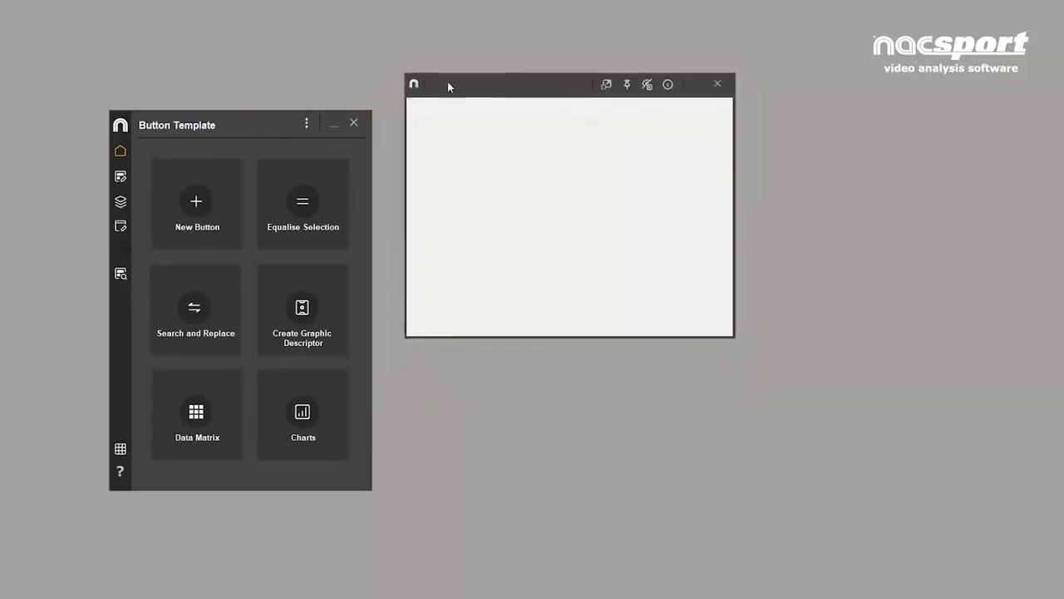
{"action": "left_click_drag", "start_coordinate": [682, 334], "coordinate": [879, 513]}
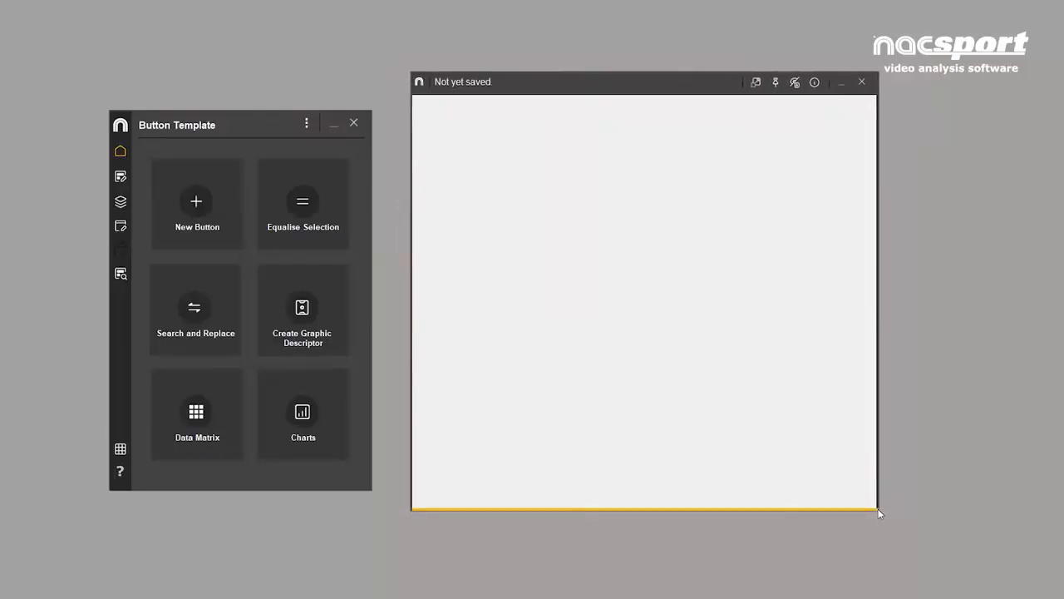
{"action": "left_click_drag", "start_coordinate": [615, 90], "coordinate": [735, 97]}
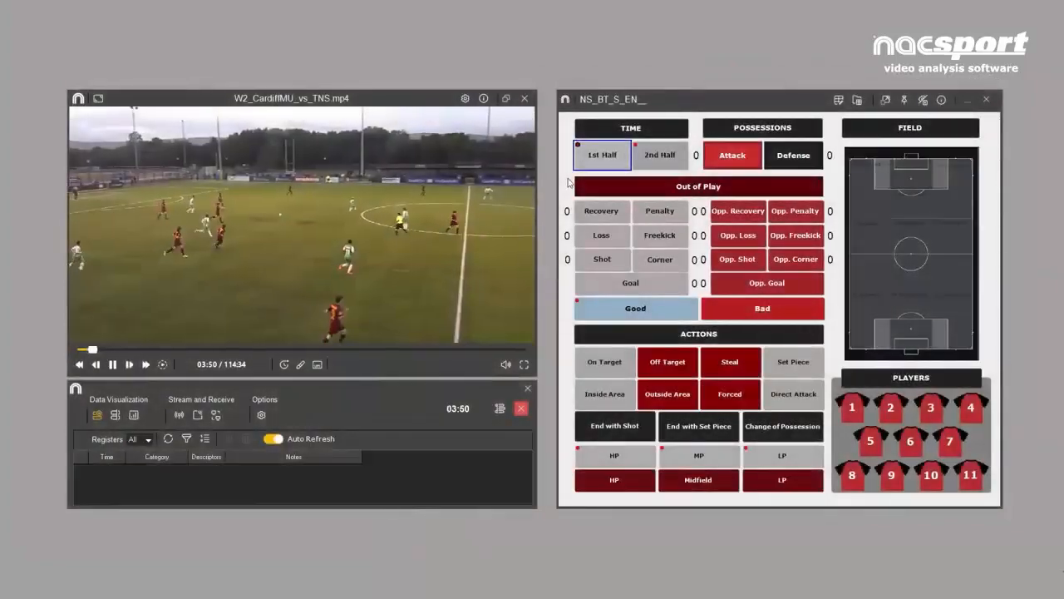
- Look through the button properties, groups and template settings of the new template
{"action": "left_click", "coordinate": [733, 158]}
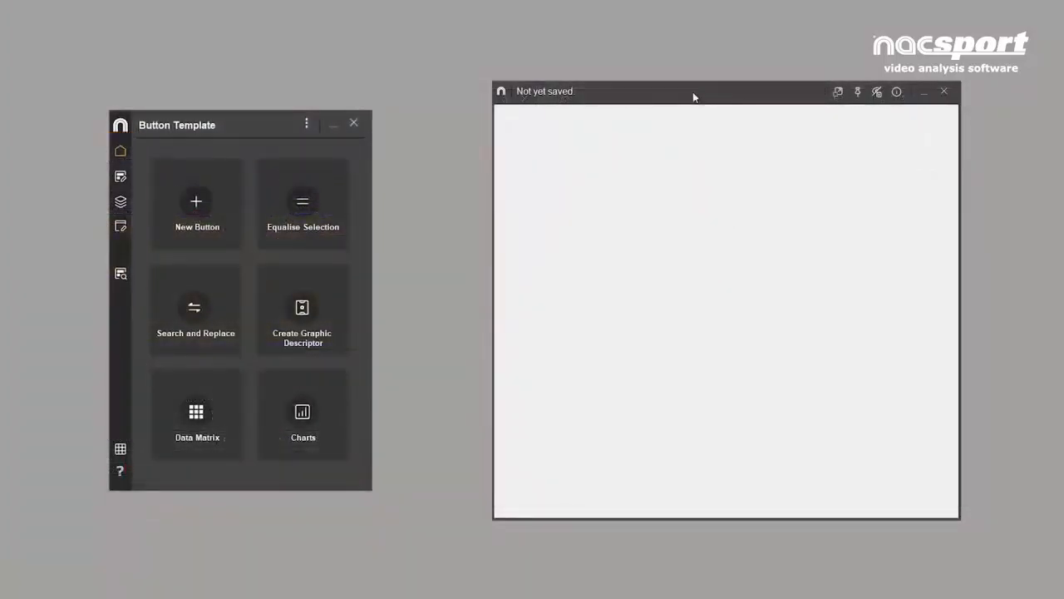
{"action": "left_click", "coordinate": [120, 176]}
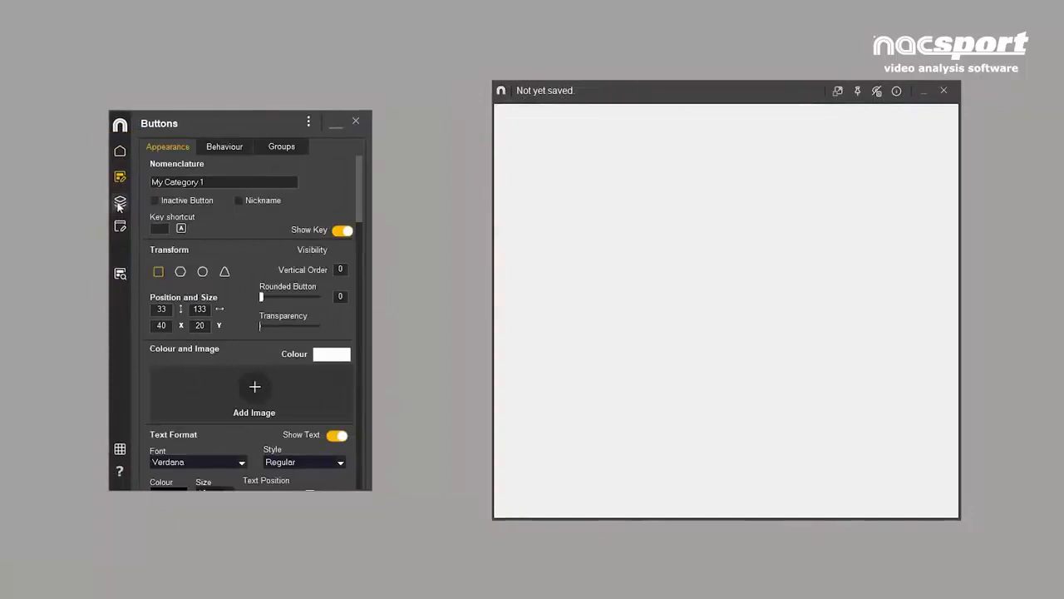
{"action": "left_click", "coordinate": [120, 203]}
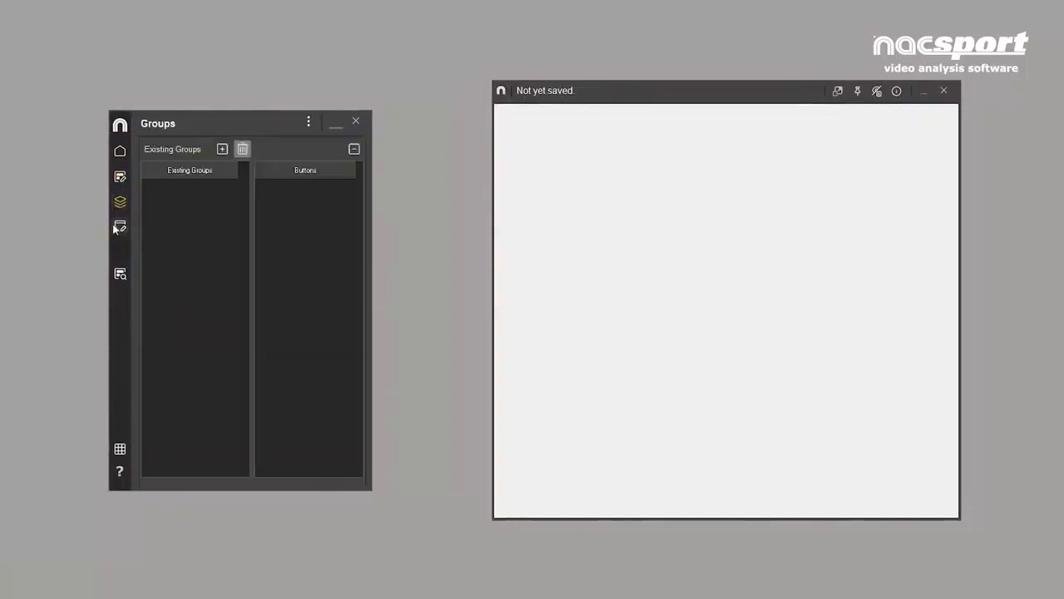
{"action": "left_click", "coordinate": [115, 225]}
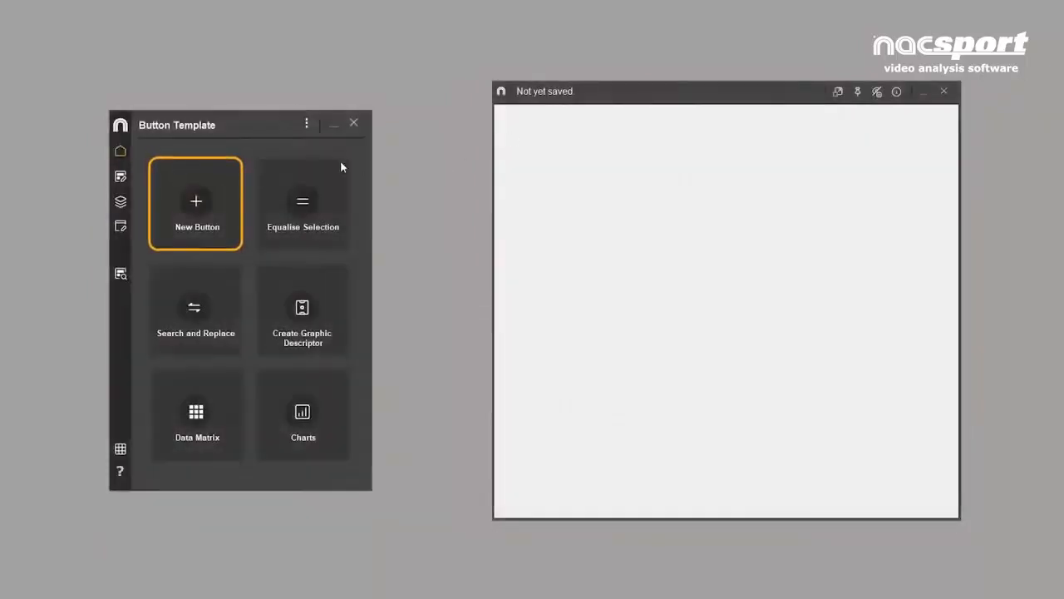
- Add a first category button to the blank template and look over its appearance settings
{"action": "left_click", "coordinate": [197, 202]}
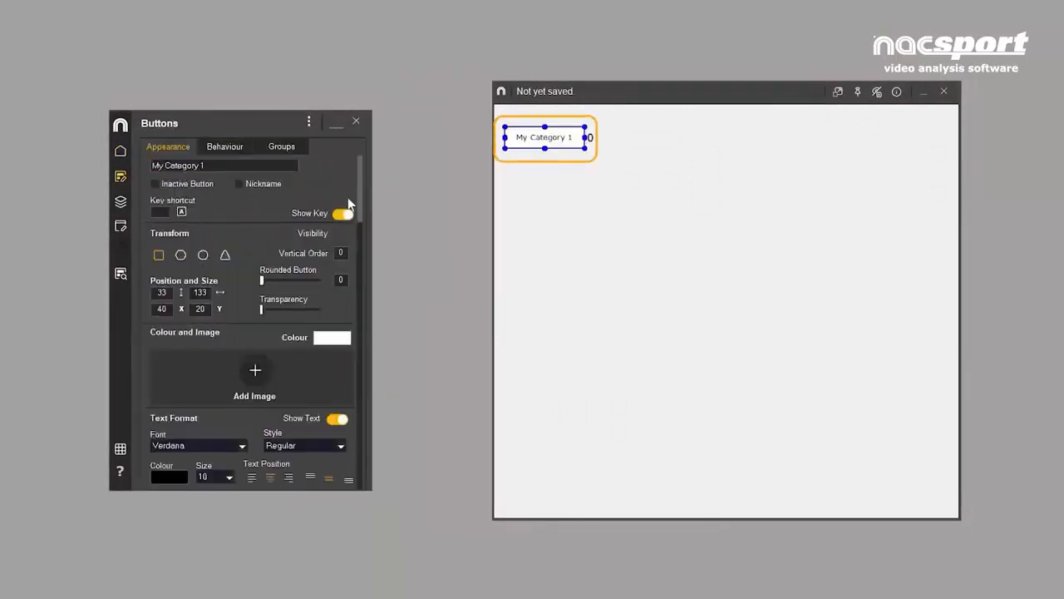
{"action": "scroll", "coordinate": [361, 213], "scroll_direction": "down", "scroll_amount": 2}
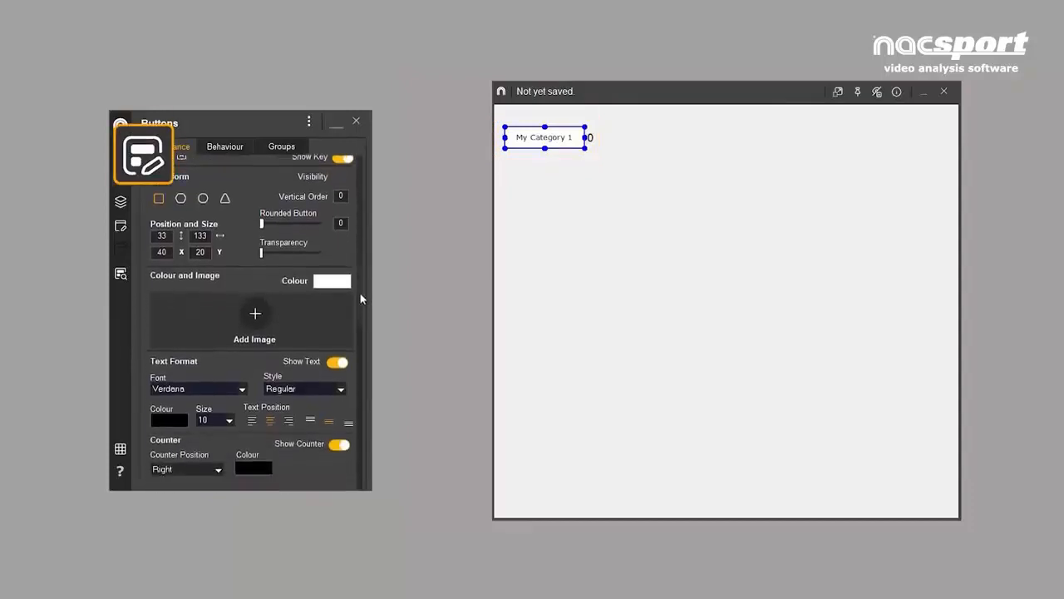
{"action": "scroll", "coordinate": [361, 296], "scroll_direction": "up", "scroll_amount": 2}
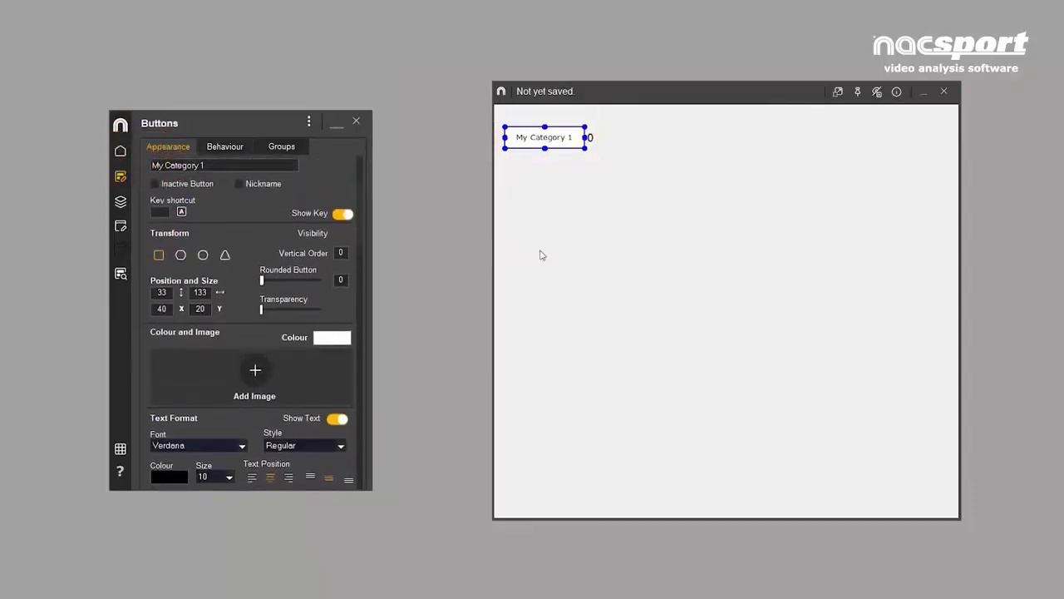
- Add a second button in the empty area below the first and create three more in a column beneath it
{"action": "double_click", "coordinate": [621, 214]}
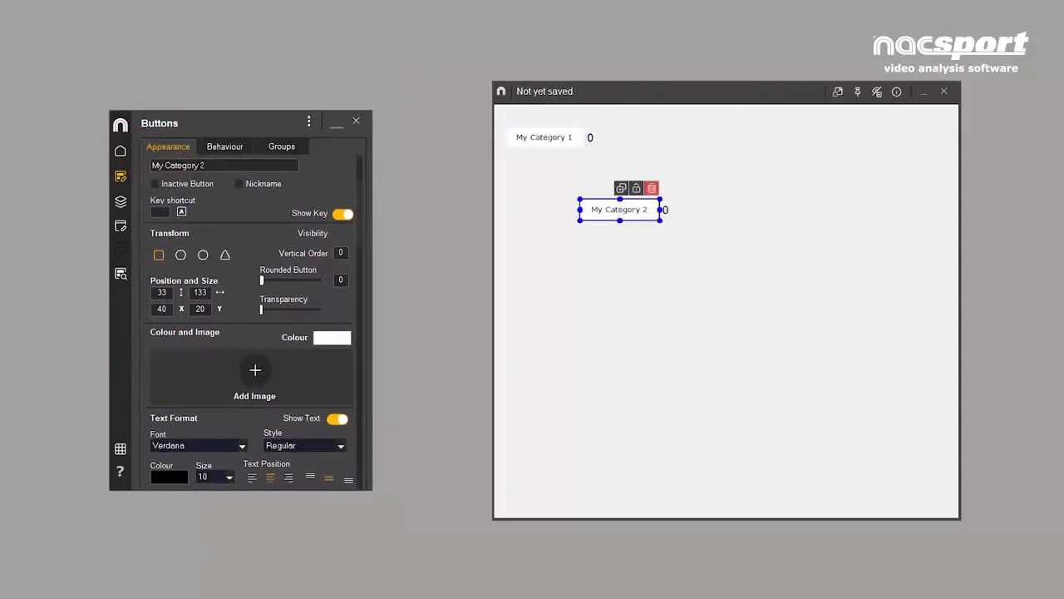
{"action": "left_click", "coordinate": [179, 166]}
{"action": "key", "text": "Return"}
{"action": "key", "text": "Return"}
{"action": "key", "text": "Return"}
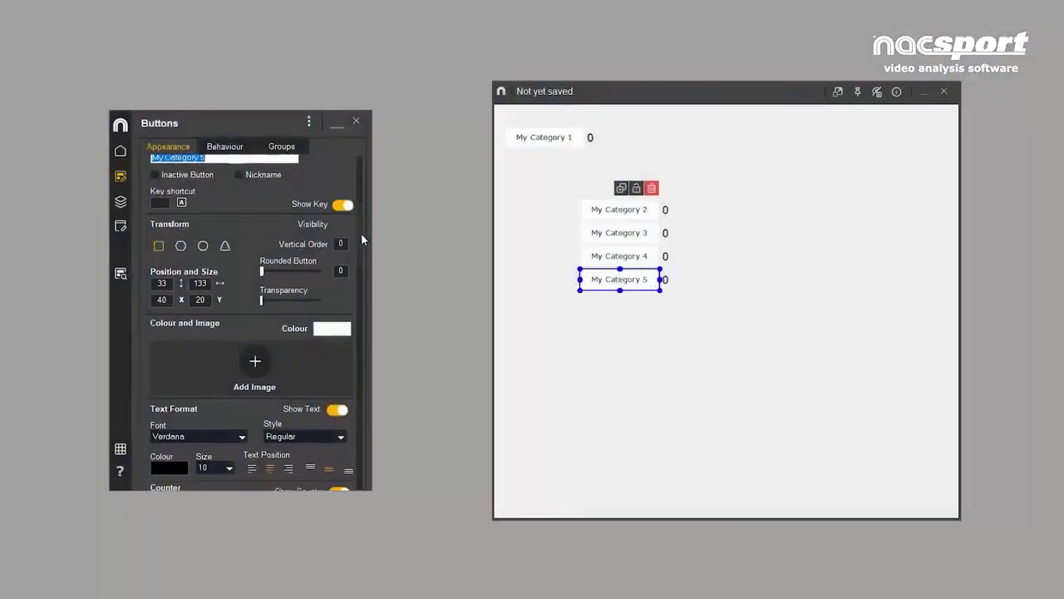
- Select the four stacked buttons together and rename them all Players
{"action": "left_click_drag", "start_coordinate": [361, 233], "coordinate": [360, 200]}
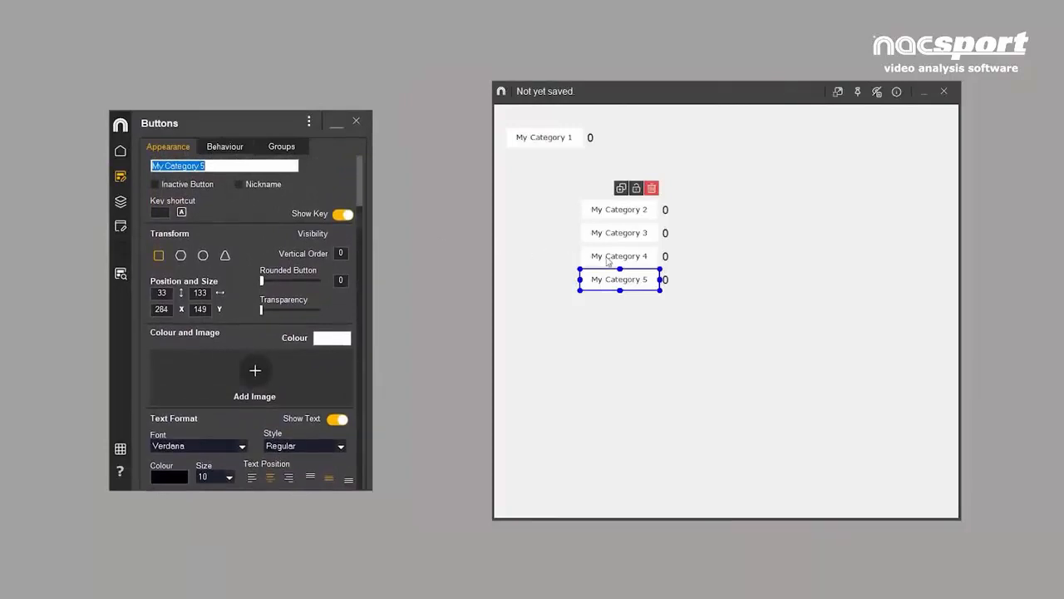
{"action": "left_click", "coordinate": [607, 259], "text": "ctrl"}
{"action": "left_click", "coordinate": [605, 240], "text": "ctrl"}
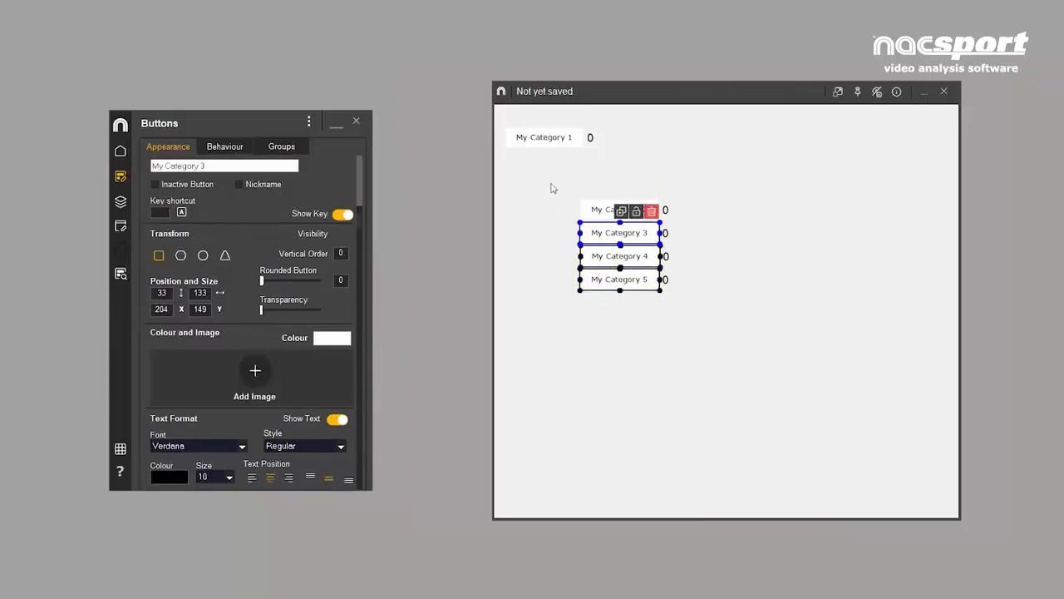
{"action": "left_click_drag", "start_coordinate": [548, 180], "coordinate": [705, 339]}
{"action": "triple_click", "coordinate": [215, 164]}
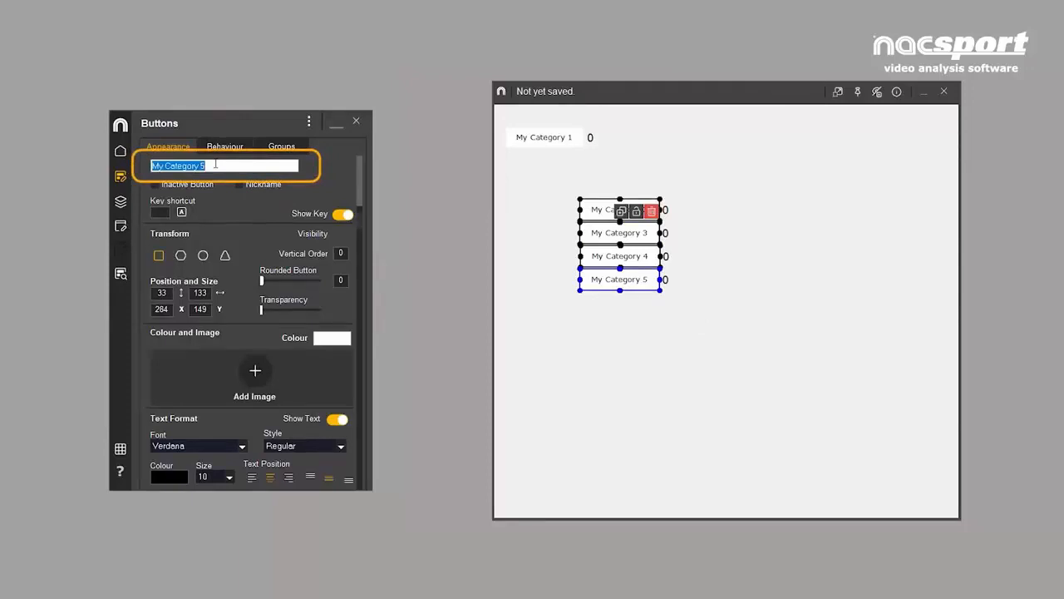
{"action": "type", "text": "Players"}
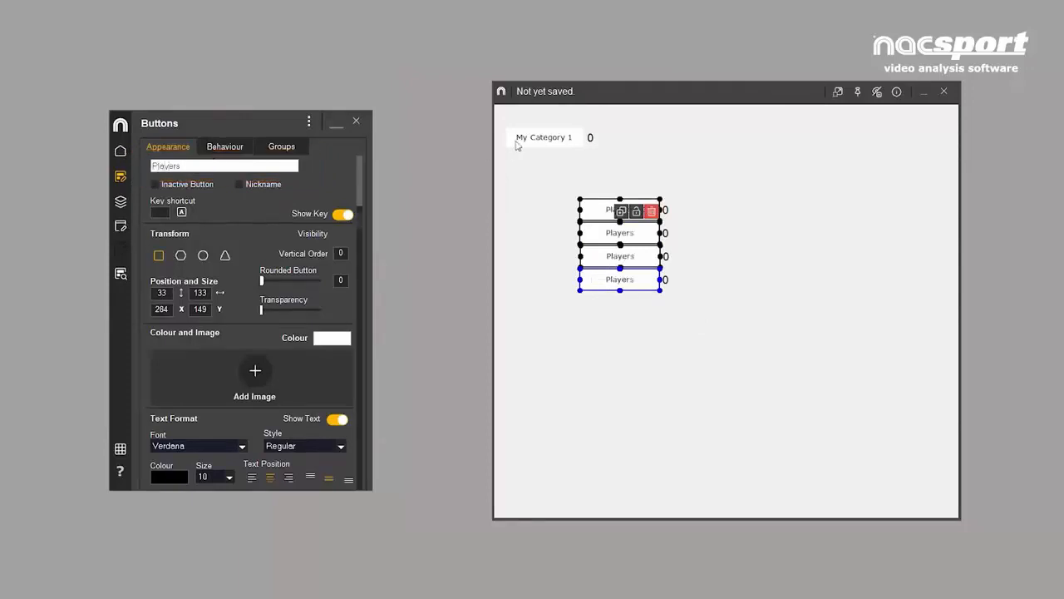
- Rename the separate My Category 1 button as PLAYERS
{"action": "double_click", "coordinate": [517, 141]}
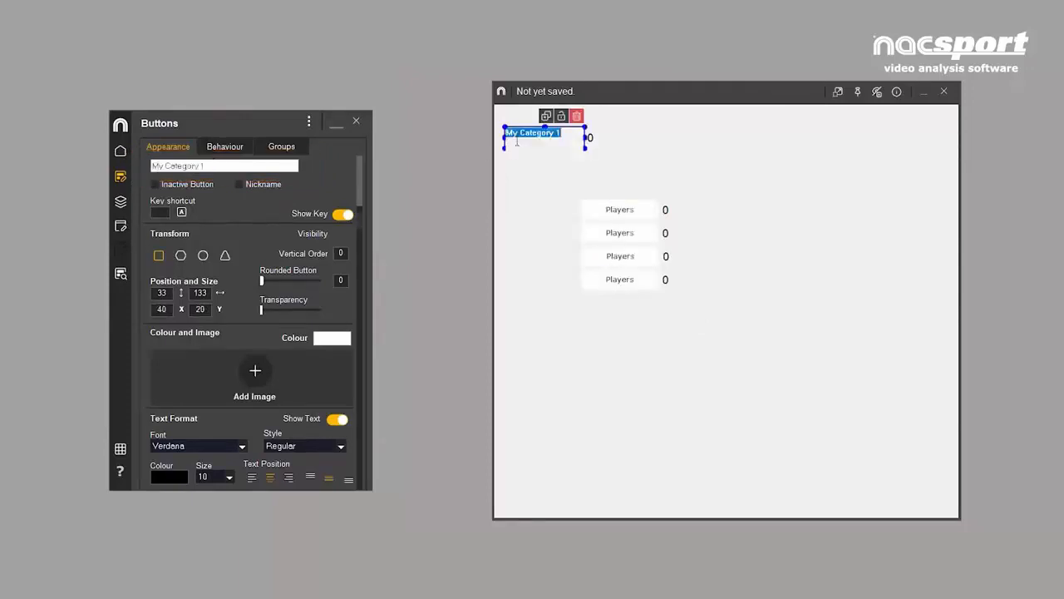
{"action": "type", "text": "PLAYERS"}
{"action": "key", "text": "Return"}
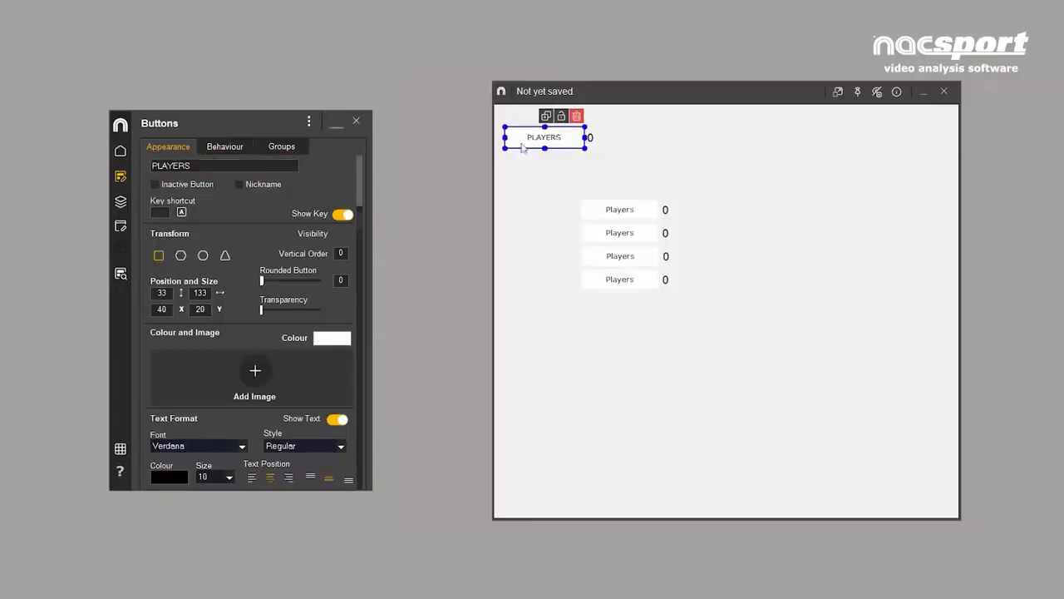
- Rename the first two buttons of the column as Player 1 and Player 2
{"action": "double_click", "coordinate": [596, 215]}
{"action": "left_click", "coordinate": [607, 211]}
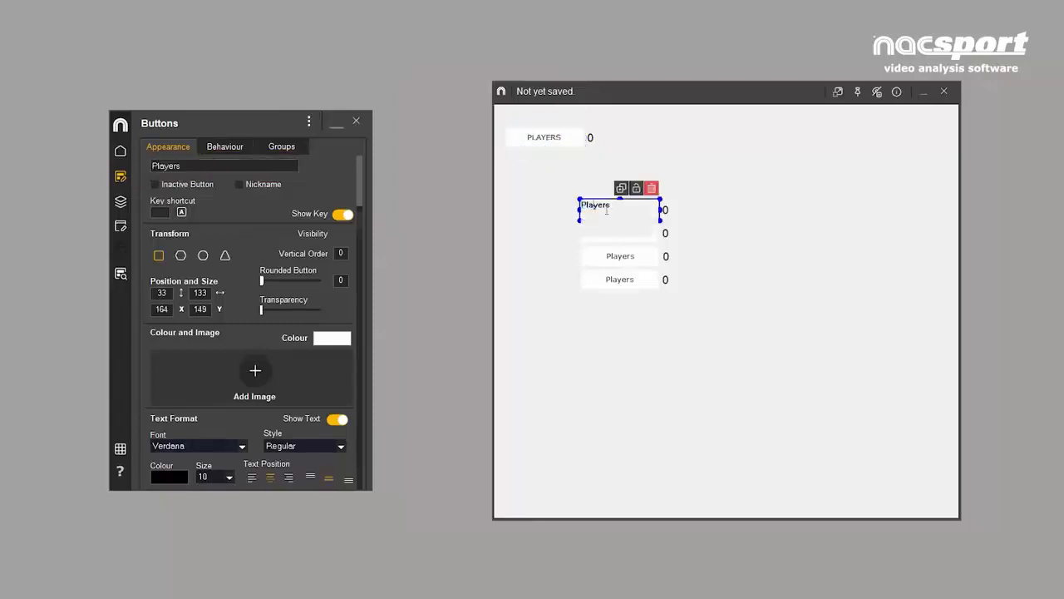
{"action": "type", "text": "1"}
{"action": "key", "text": "Return"}
{"action": "double_click", "coordinate": [622, 234]}
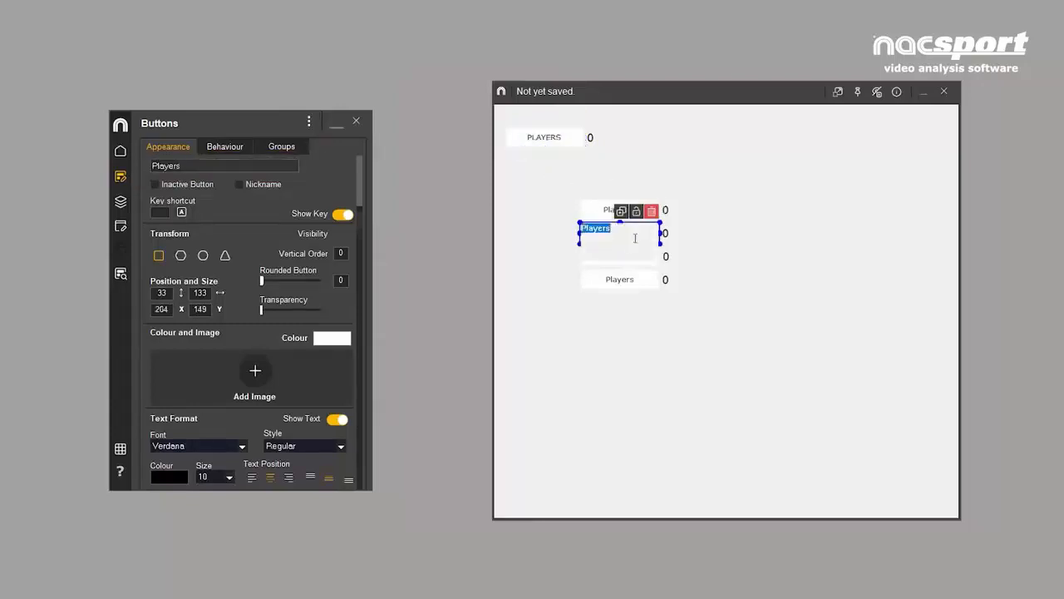
{"action": "type", "text": "Player 2"}
{"action": "key", "text": "Return"}
- Rename the last two buttons of the column as Player 3 and Player 4
{"action": "double_click", "coordinate": [641, 256]}
{"action": "left_click", "coordinate": [645, 253]}
{"action": "key", "text": "BackSpace"}
{"action": "type", "text": "3"}
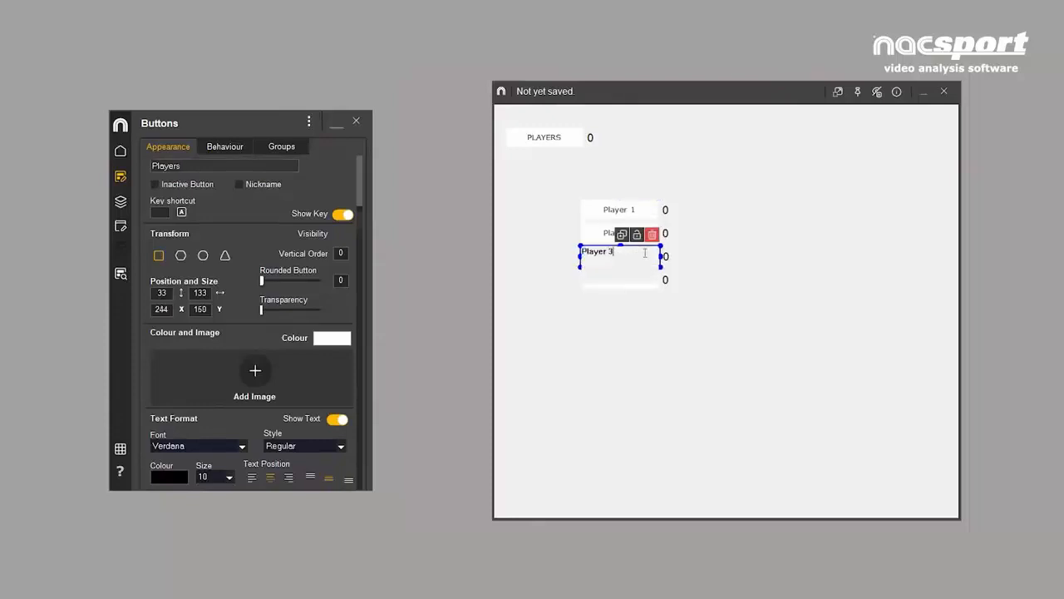
{"action": "key", "text": "Return"}
{"action": "double_click", "coordinate": [643, 279]}
{"action": "type", "text": "4"}
{"action": "key", "text": "Return"}
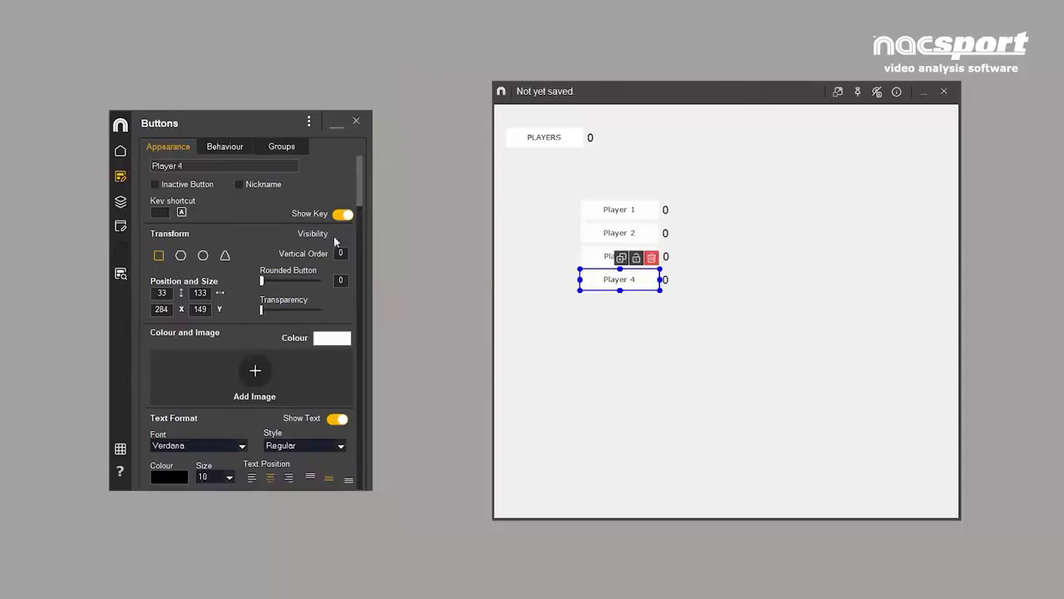
- Enable a nickname for the Player 4 button and set it to 4
{"action": "left_click", "coordinate": [239, 184]}
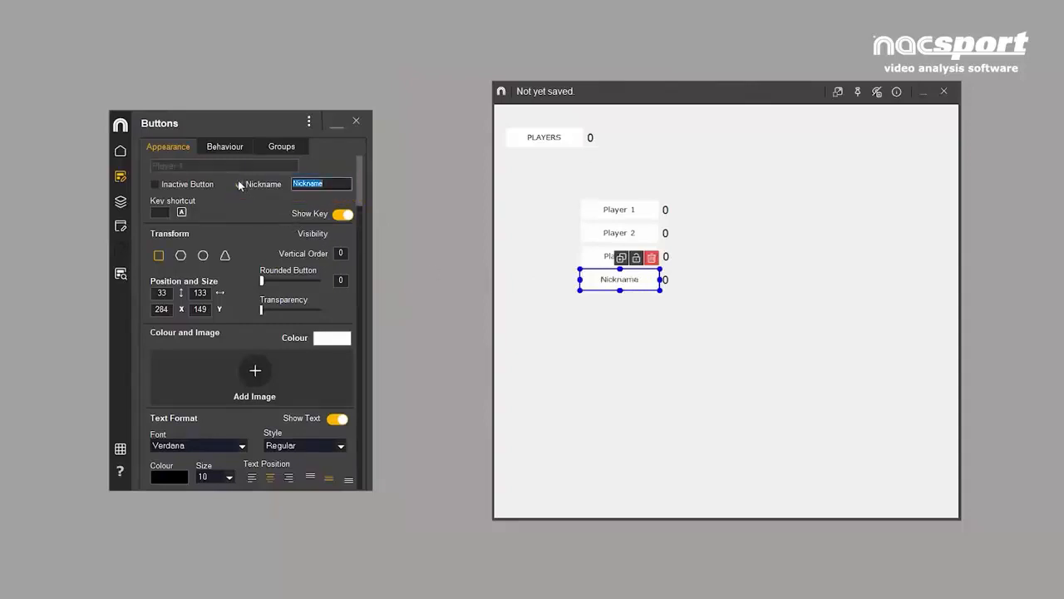
{"action": "type", "text": "4"}
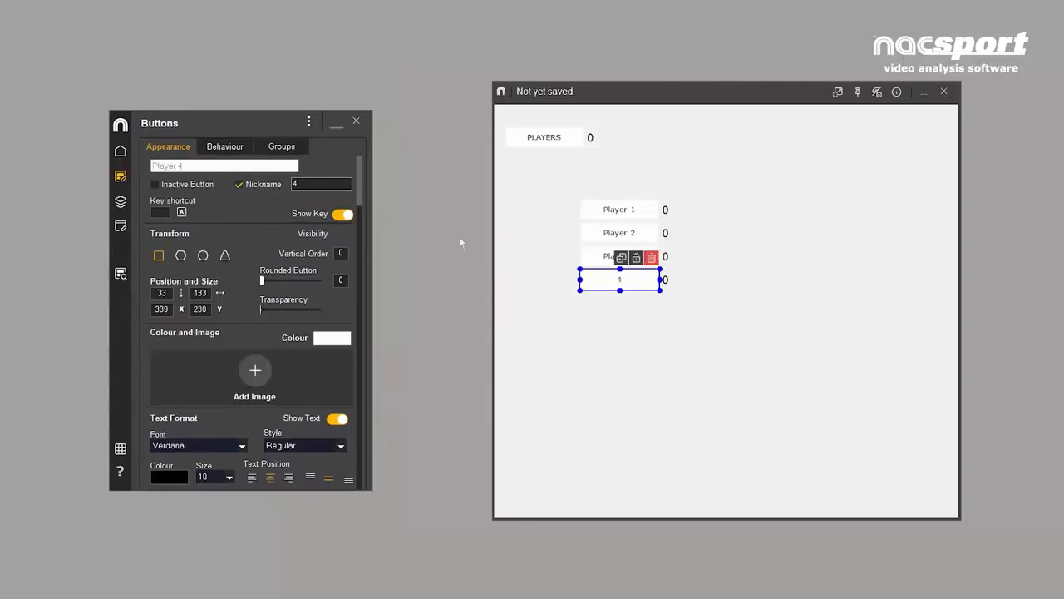
{"action": "mouse_move", "coordinate": [660, 289]}
{"action": "left_mouse_down"}
{"action": "mouse_move", "coordinate": [601, 287]}
{"action": "mouse_move", "coordinate": [660, 290]}
{"action": "left_mouse_up"}
{"action": "left_click", "coordinate": [636, 305]}
{"action": "left_click", "coordinate": [589, 277]}
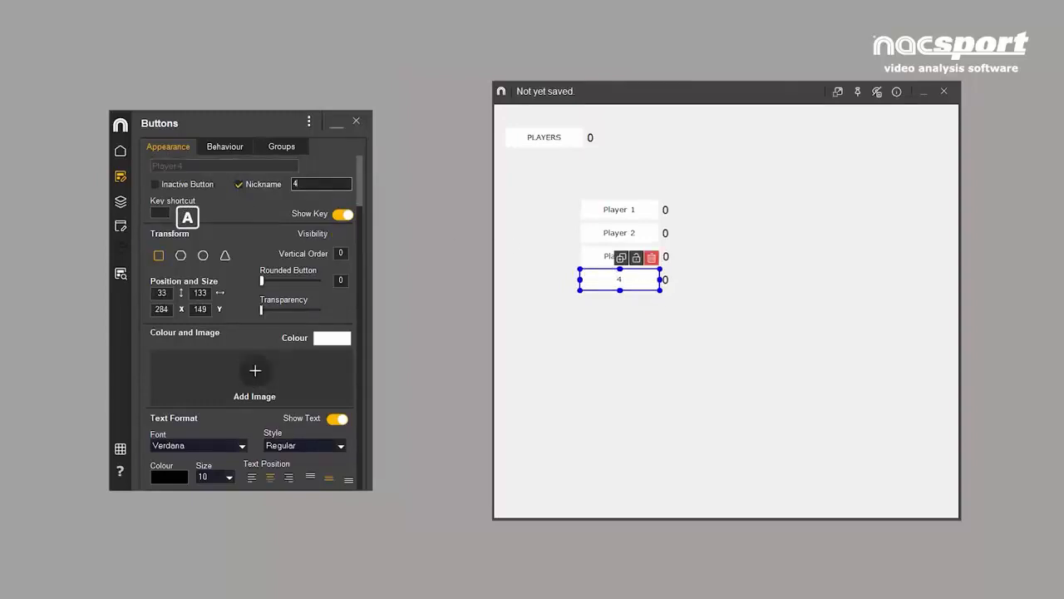
- Assign 4 as the key shortcut of the Player 4 button and check the list of available keys
{"action": "left_click", "coordinate": [181, 212]}
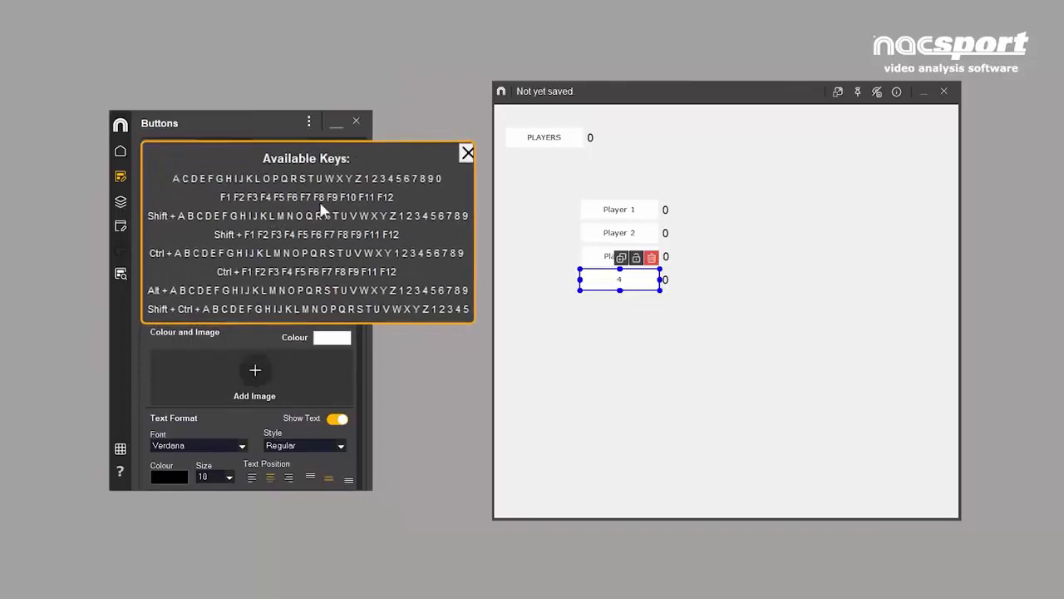
{"action": "left_click", "coordinate": [390, 179]}
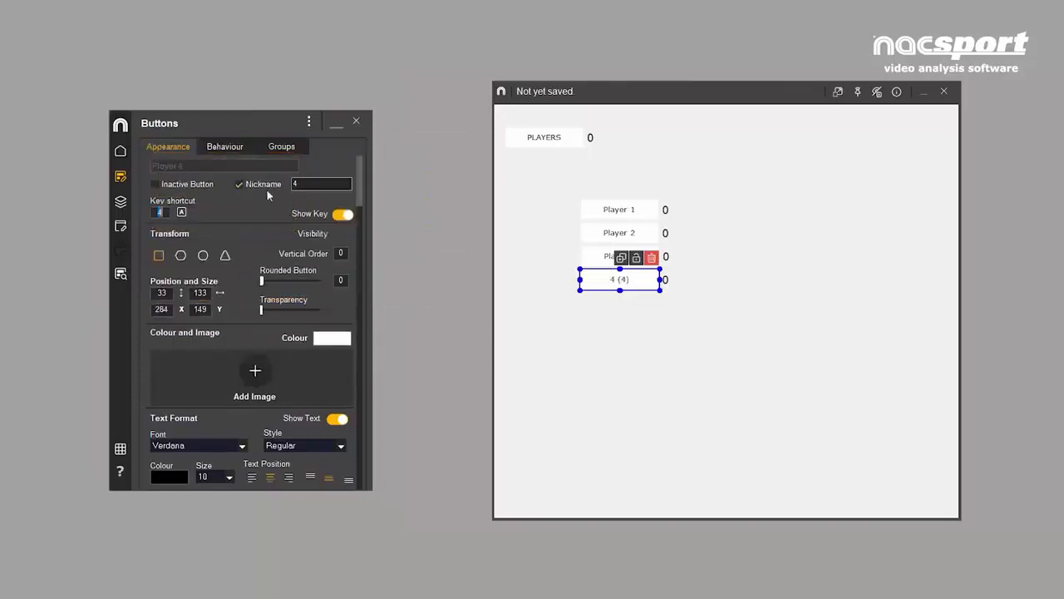
{"action": "left_click", "coordinate": [183, 213]}
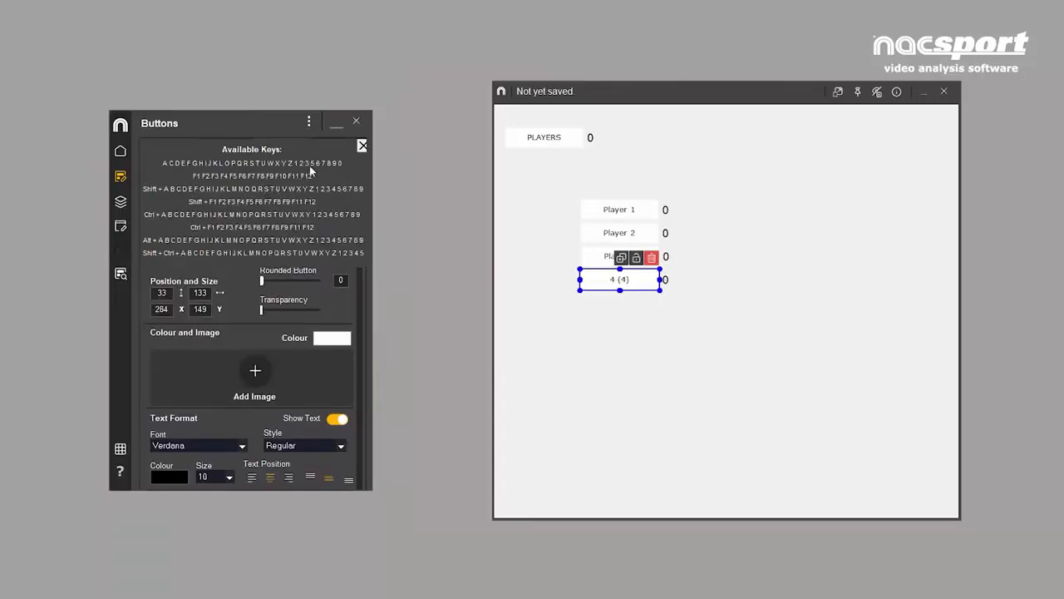
- Close the list of available keys and hide the key shortcut shown on the Player 4 button
{"action": "left_click", "coordinate": [363, 146]}
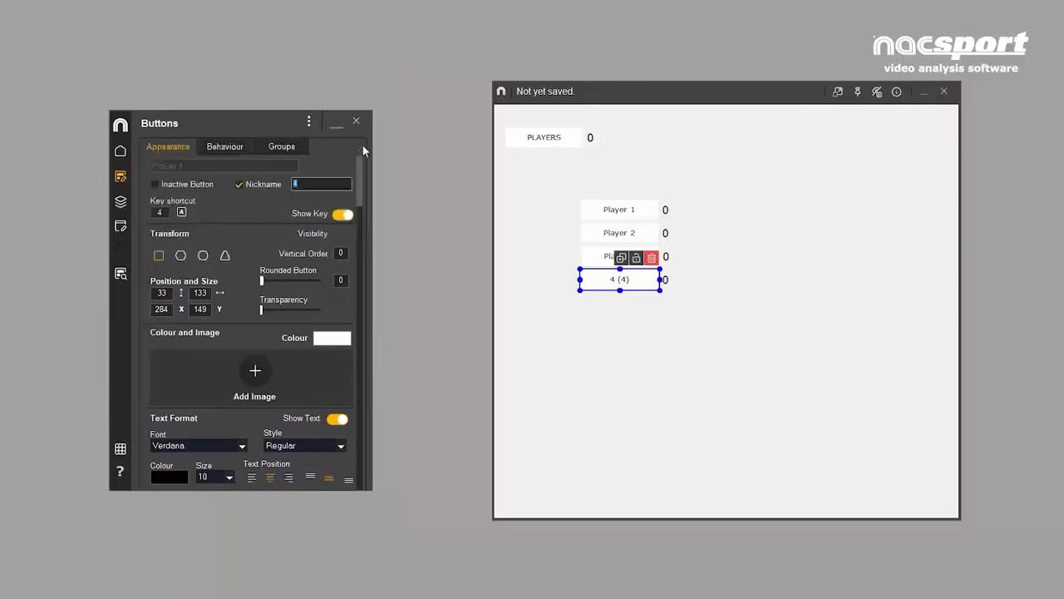
{"action": "left_click", "coordinate": [877, 92]}
{"action": "left_click", "coordinate": [877, 92]}
{"action": "left_click", "coordinate": [350, 216]}
- Switch to Colour Palette 6 and set the fill colour of all five buttons to dark navy, hex 171E29
{"action": "left_click_drag", "start_coordinate": [498, 124], "coordinate": [720, 340]}
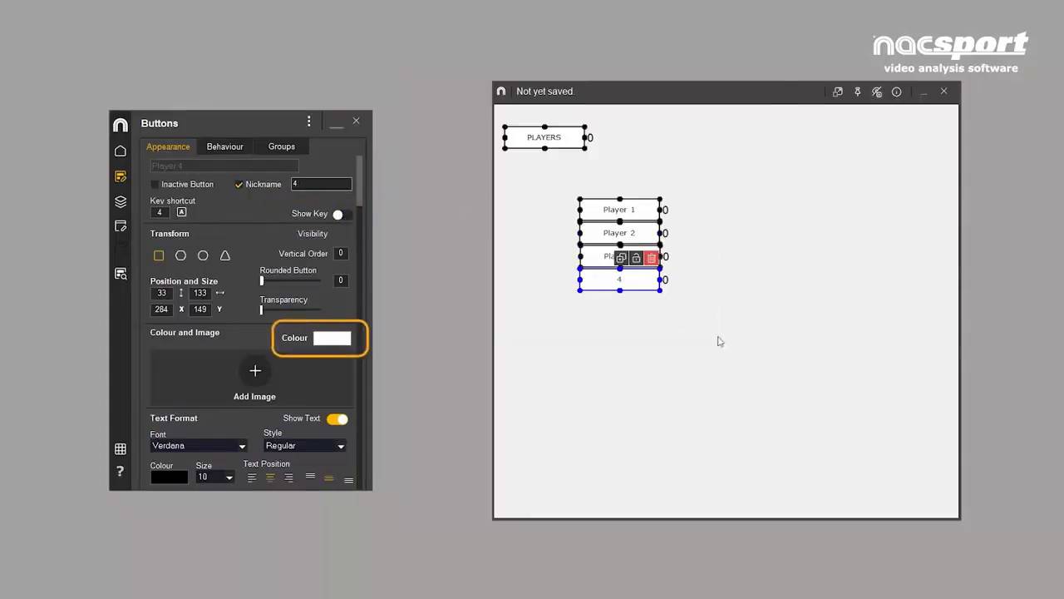
{"action": "left_click", "coordinate": [330, 341]}
{"action": "left_click", "coordinate": [497, 321]}
{"action": "left_click", "coordinate": [478, 355]}
{"action": "left_click", "coordinate": [499, 323]}
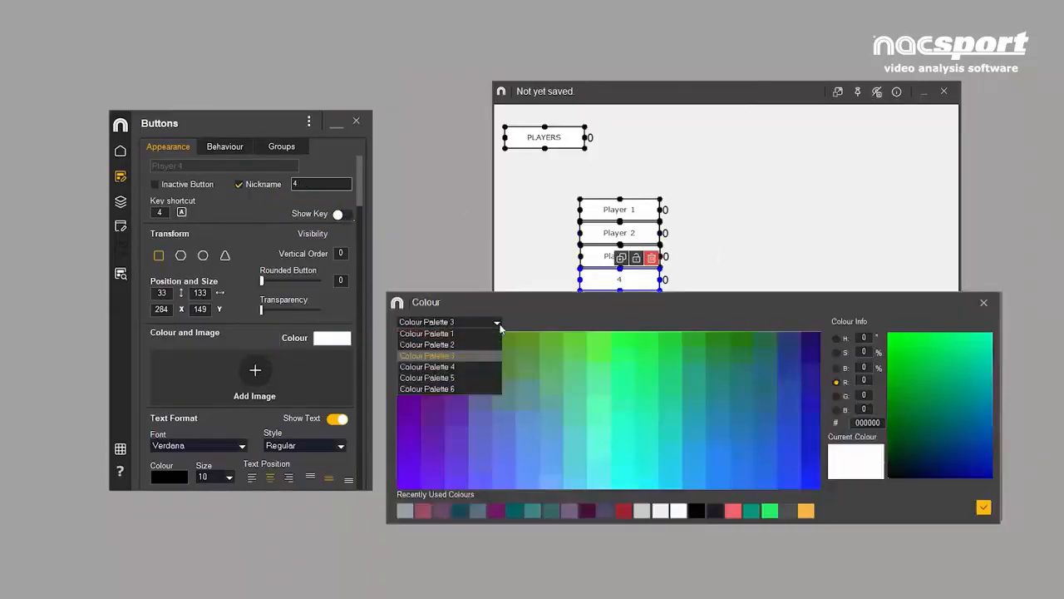
{"action": "left_click", "coordinate": [490, 388]}
{"action": "left_click", "coordinate": [663, 350]}
{"action": "left_click", "coordinate": [550, 406]}
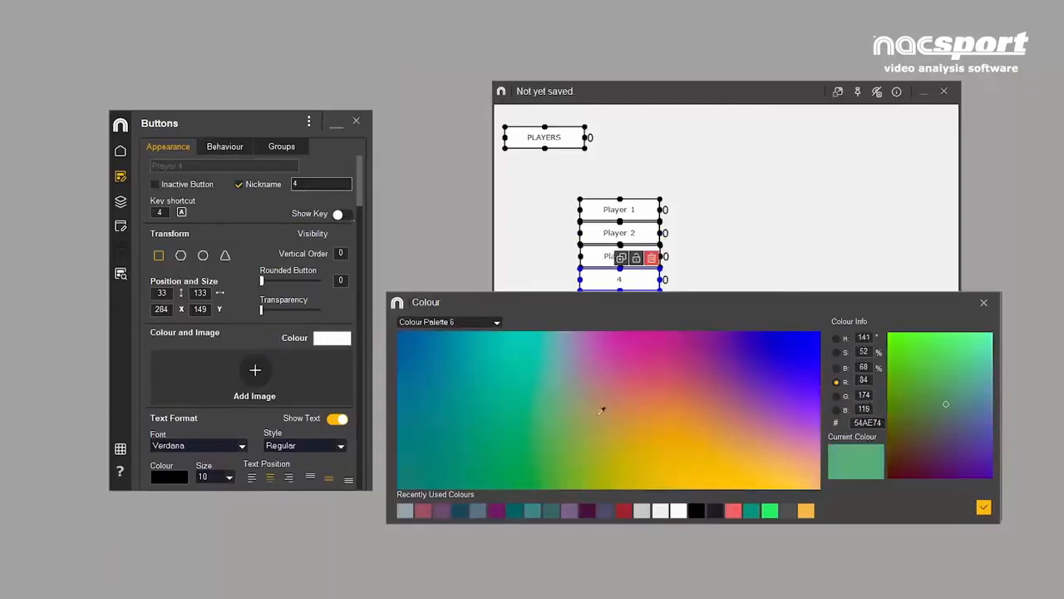
{"action": "double_click", "coordinate": [859, 422]}
{"action": "type", "text": "FFFFFF"}
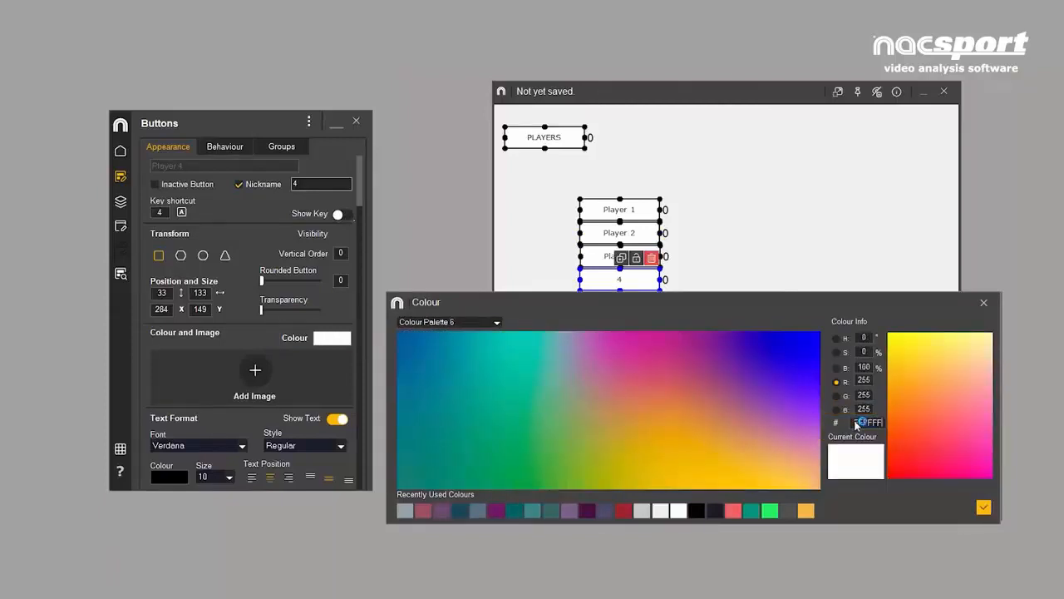
{"action": "left_click", "coordinate": [984, 507]}
- Set the fill colour of the four player buttons to the recently used coral red F4645D
{"action": "left_click_drag", "start_coordinate": [559, 187], "coordinate": [690, 321]}
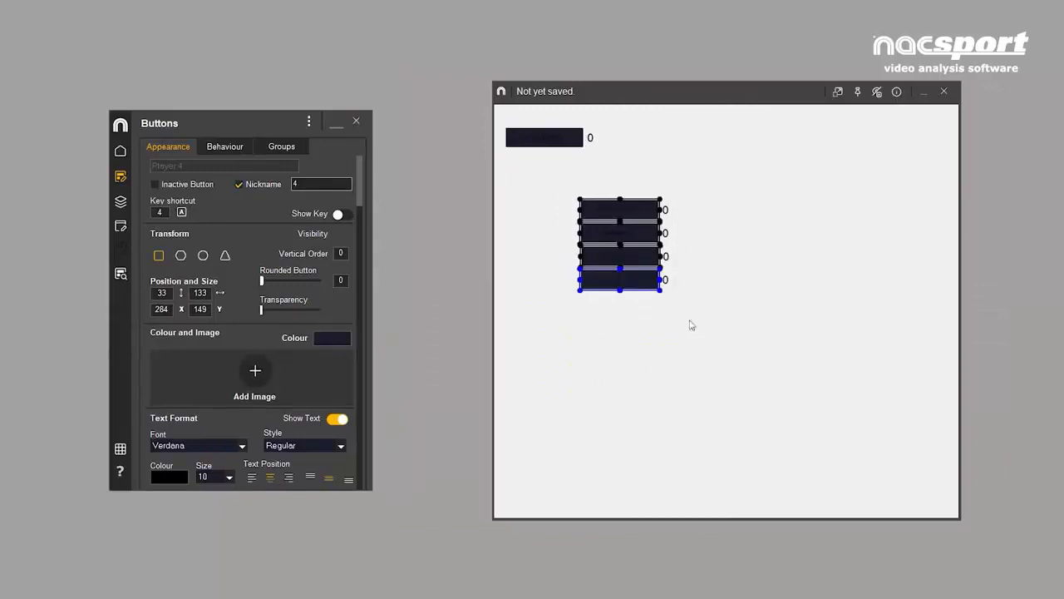
{"action": "left_click", "coordinate": [343, 338]}
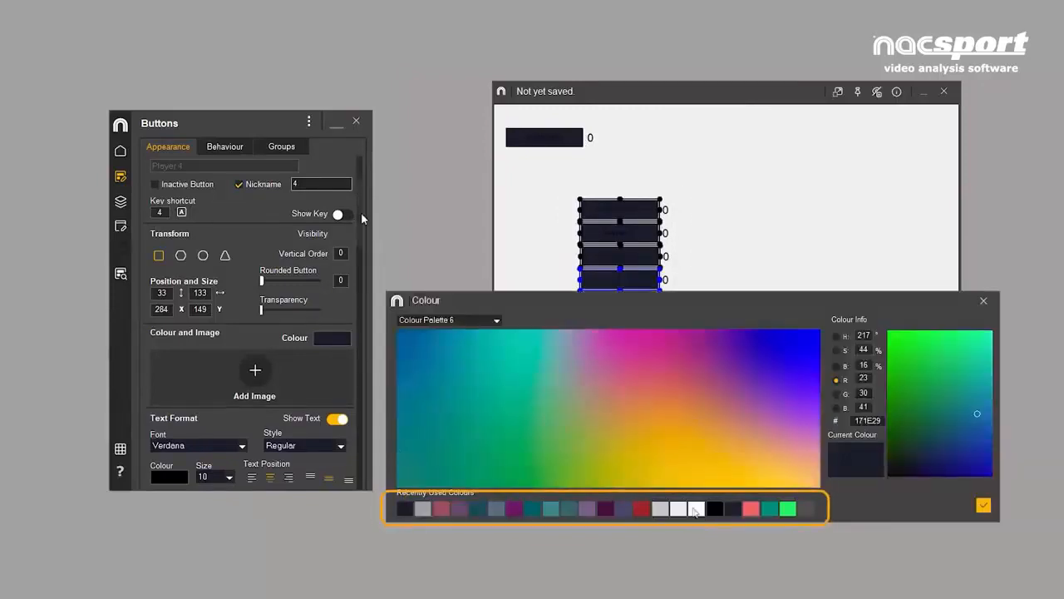
{"action": "left_click", "coordinate": [750, 508]}
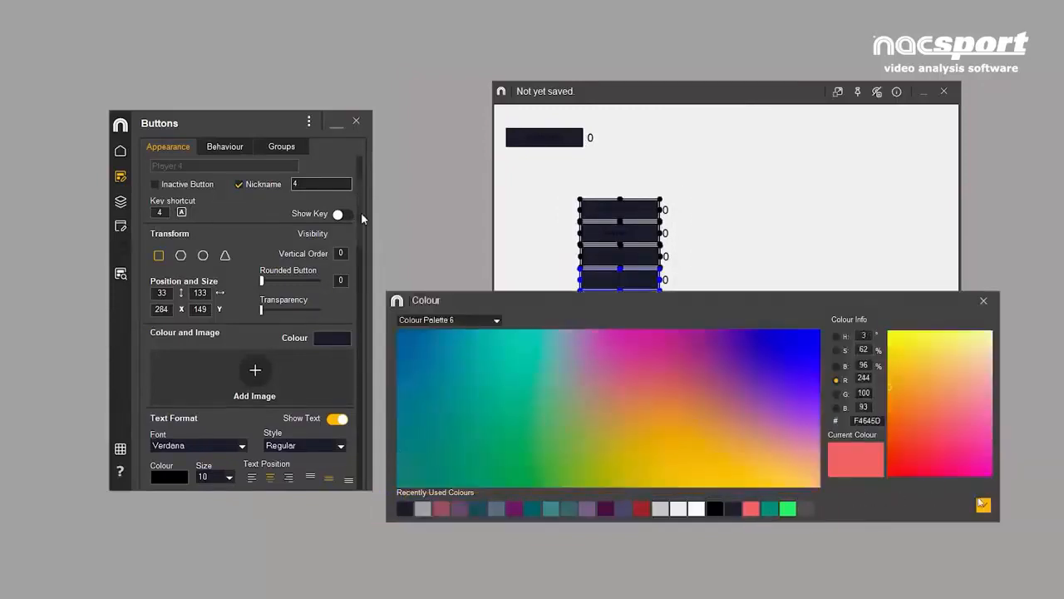
{"action": "left_click", "coordinate": [983, 505]}
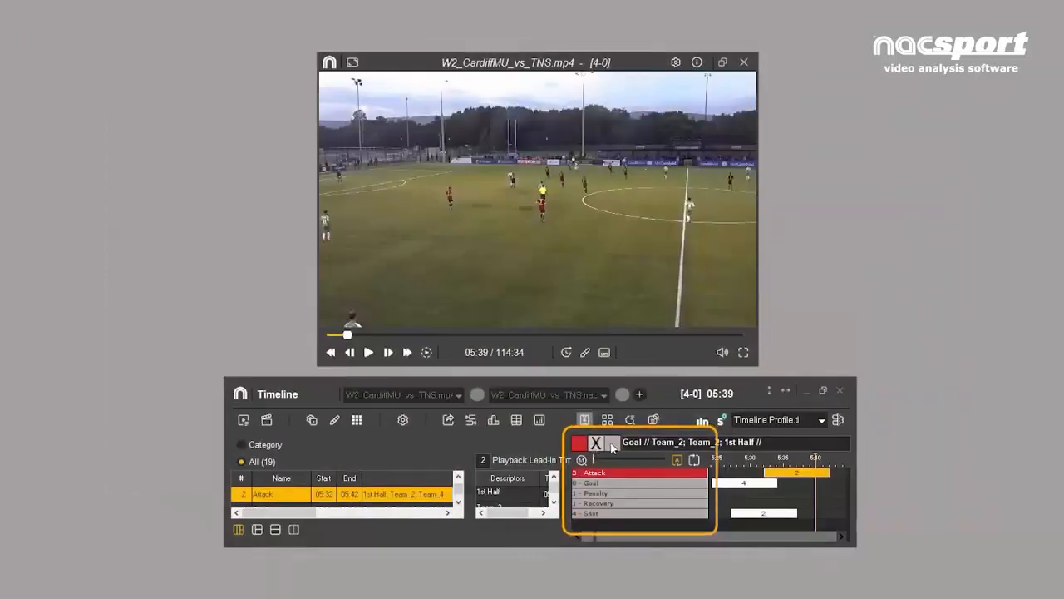
- Switch to the Timeline and cycle through the colour display options for the category rows
{"action": "left_click", "coordinate": [613, 448]}
{"action": "left_click", "coordinate": [613, 445]}
{"action": "left_click", "coordinate": [613, 445]}
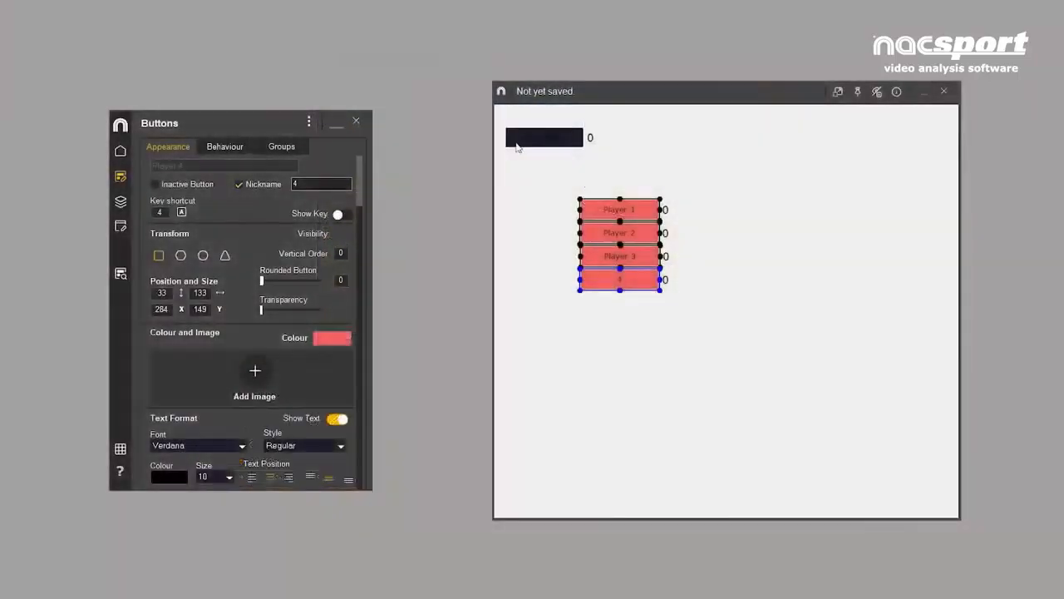
- Set the text colour of the PLAYERS button to the recently used white
{"action": "left_click", "coordinate": [516, 144]}
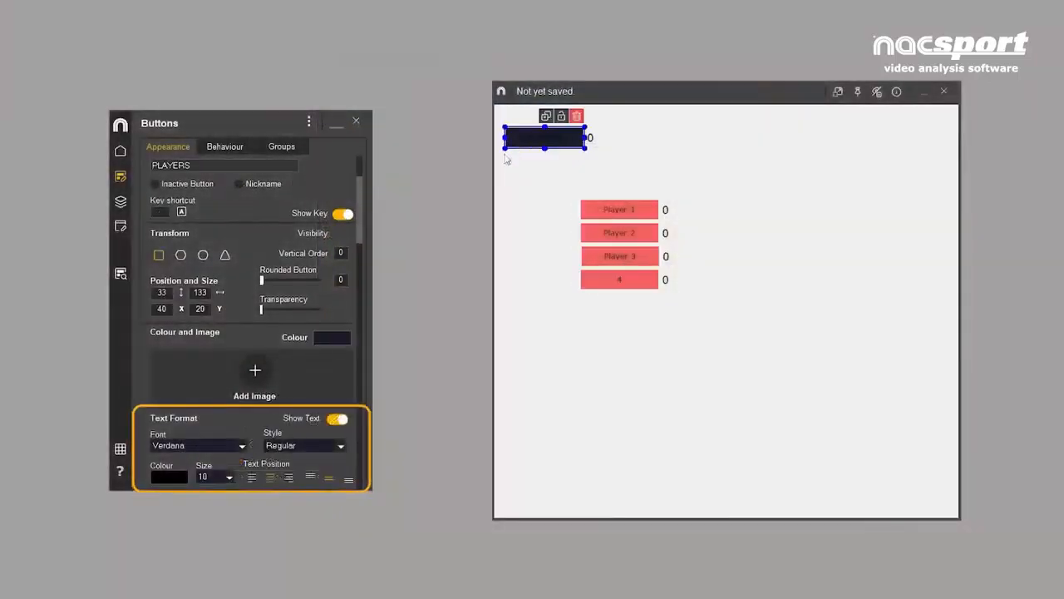
{"action": "left_click", "coordinate": [174, 480]}
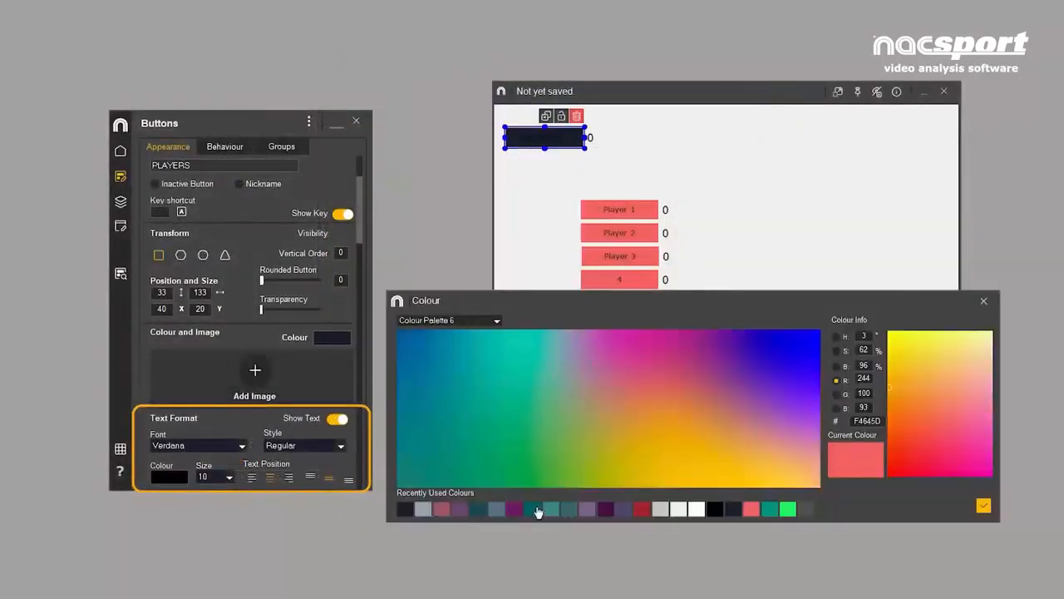
{"action": "left_click", "coordinate": [698, 509]}
{"action": "left_click", "coordinate": [984, 505]}
- Format the text of all five buttons as Arial, Bold, size 14
{"action": "left_click_drag", "start_coordinate": [499, 112], "coordinate": [681, 340]}
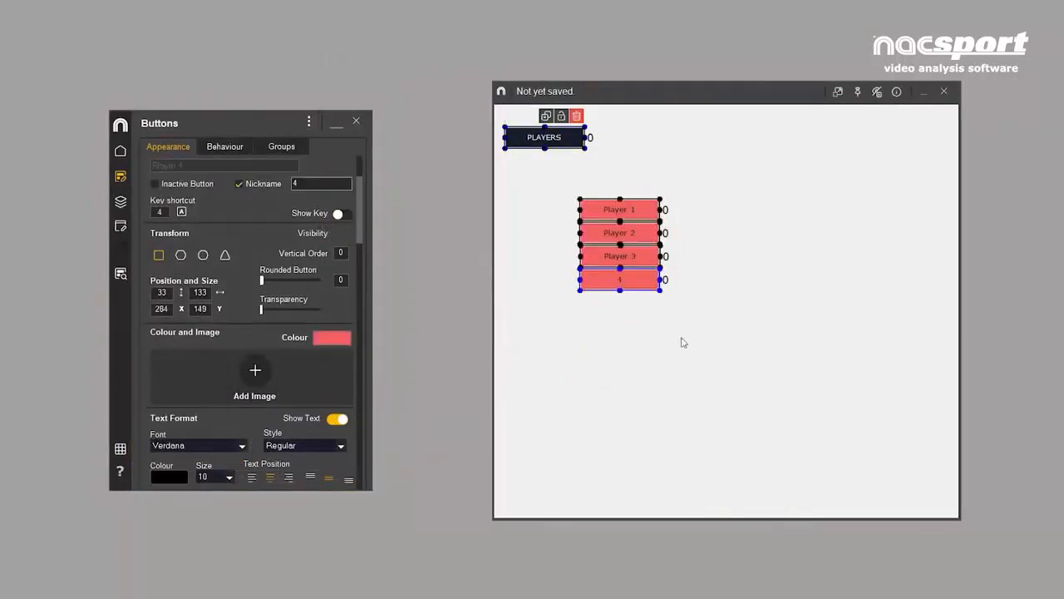
{"action": "left_click", "coordinate": [242, 448]}
{"action": "scroll", "coordinate": [216, 490], "scroll_direction": "up", "scroll_amount": 1}
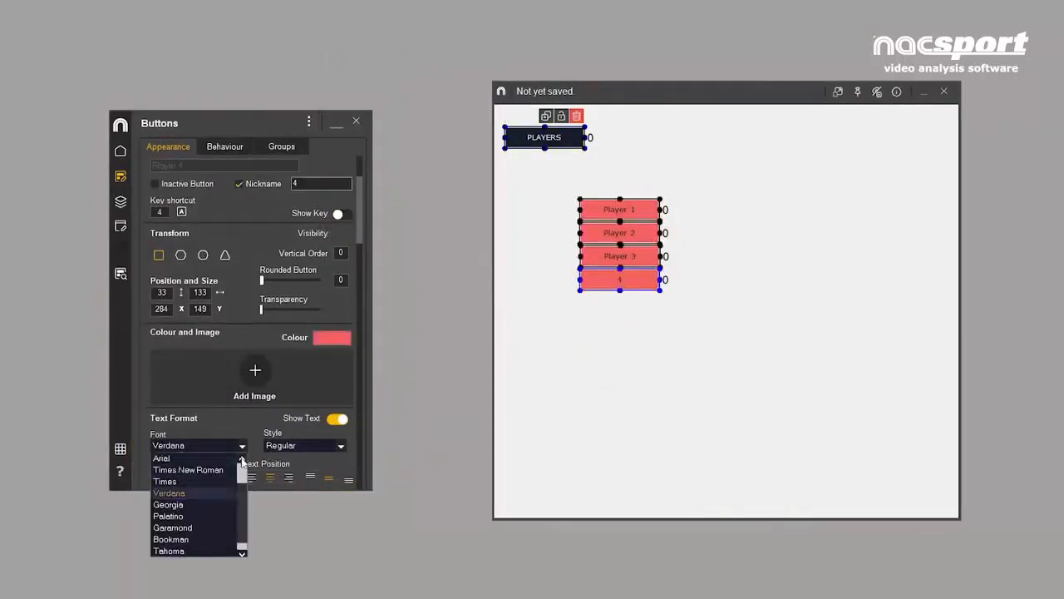
{"action": "left_click", "coordinate": [227, 459]}
{"action": "left_click", "coordinate": [340, 446]}
{"action": "left_click", "coordinate": [283, 470]}
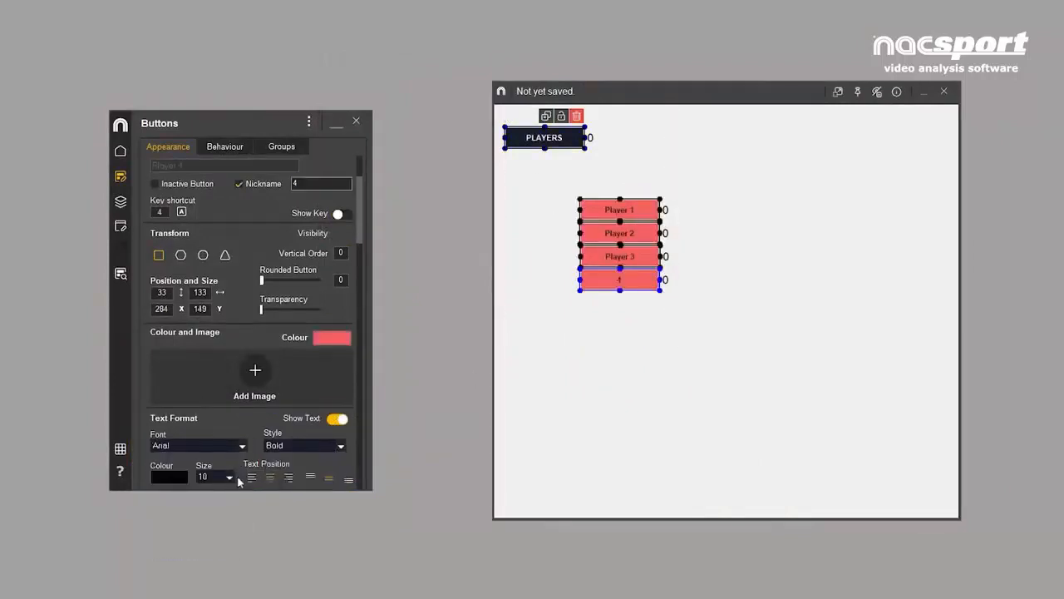
{"action": "left_click", "coordinate": [229, 476]}
{"action": "left_click", "coordinate": [207, 536]}
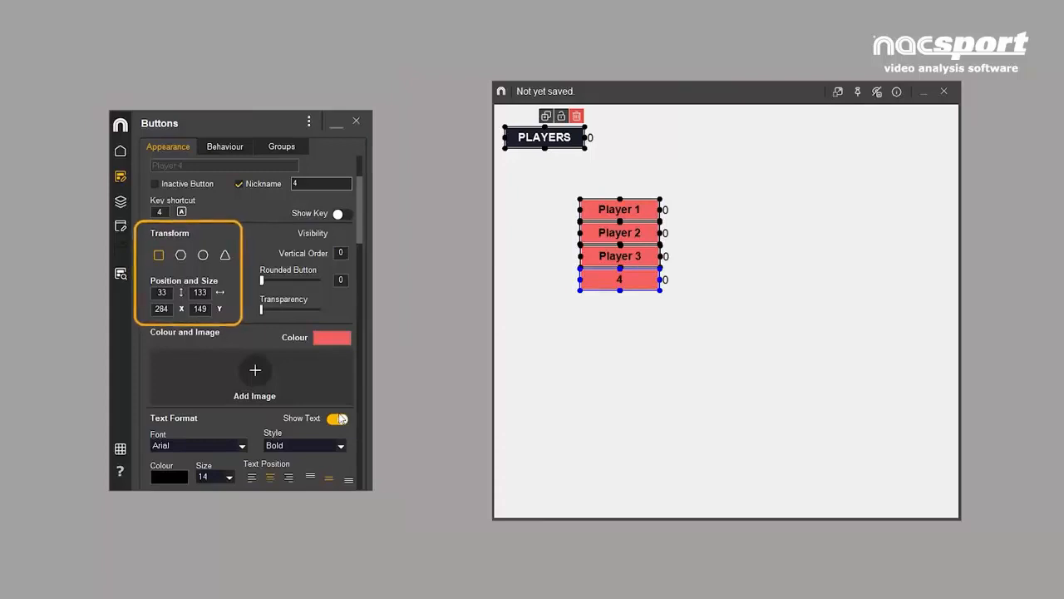
- Try the hexagon, ellipse and triangle shapes on all five buttons and return them to rectangles
{"action": "left_click", "coordinate": [180, 255]}
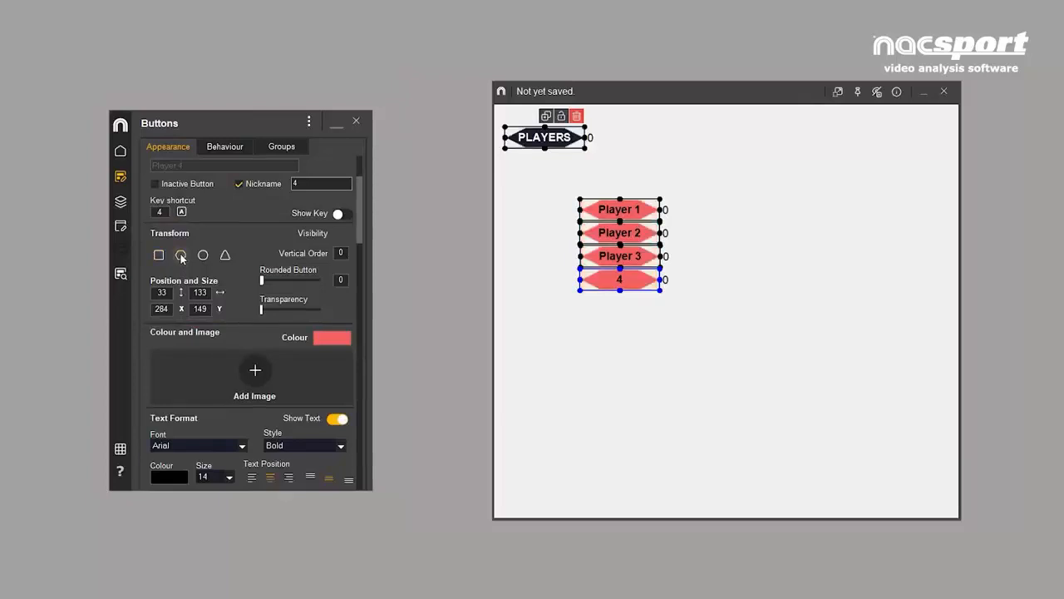
{"action": "left_click", "coordinate": [205, 257]}
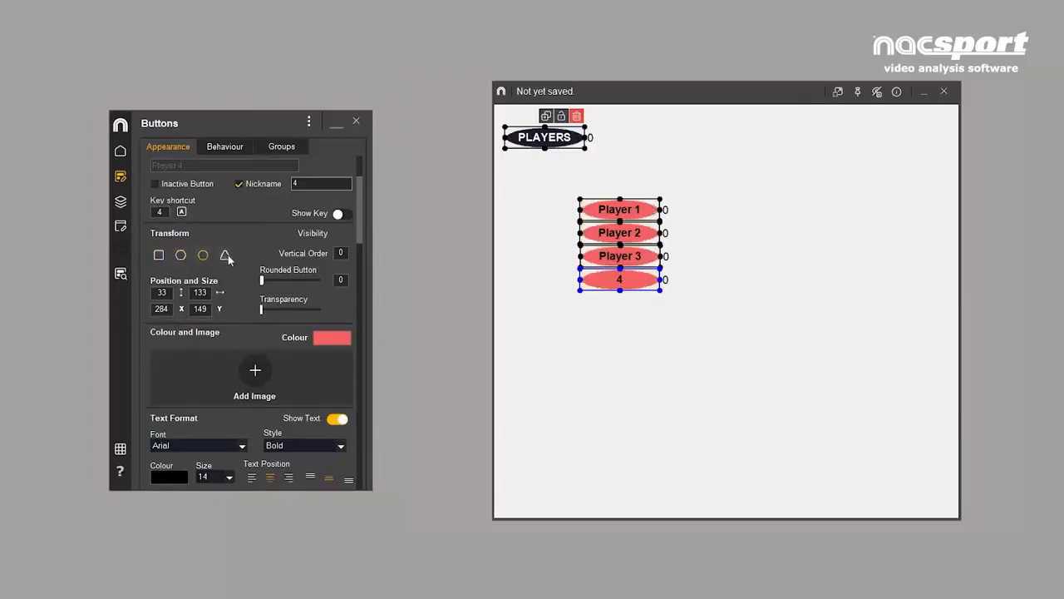
{"action": "left_click", "coordinate": [226, 255]}
{"action": "left_click", "coordinate": [159, 257]}
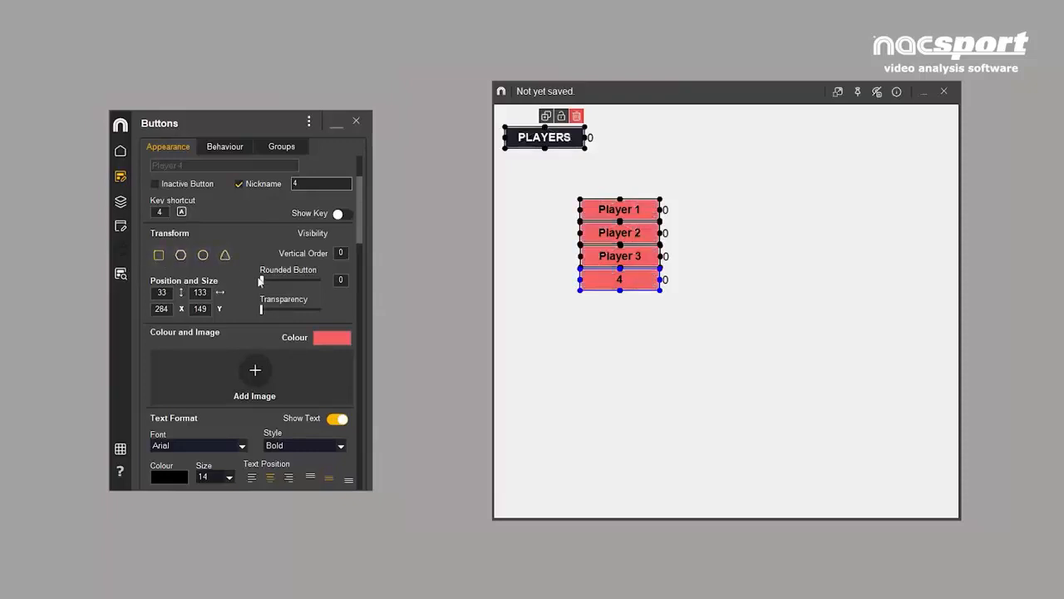
- Round the corners of all five buttons with a Rounded Button value of 12
{"action": "left_click_drag", "start_coordinate": [262, 281], "coordinate": [276, 285]}
- Enlarge the PLAYERS button freehand to about 505 wide and 53 high
{"action": "left_click", "coordinate": [577, 147]}
{"action": "left_click_drag", "start_coordinate": [586, 149], "coordinate": [831, 193]}
{"action": "key", "text": "minus"}
{"action": "key", "text": "minus"}
{"action": "key", "text": "minus"}
{"action": "key", "text": "minus"}
{"action": "key", "text": "minus"}
{"action": "key", "text": "minus"}
{"action": "key", "text": "minus"}
{"action": "key", "text": "minus"}
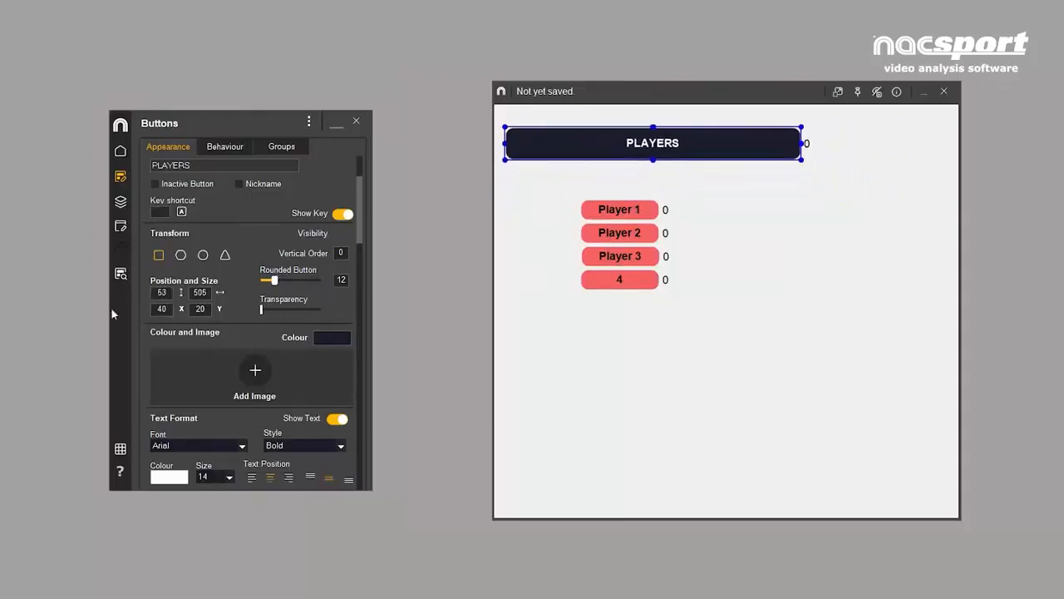
- Set the PLAYERS button's height to 35 and its width to 253
{"action": "double_click", "coordinate": [158, 292]}
{"action": "type", "text": "35"}
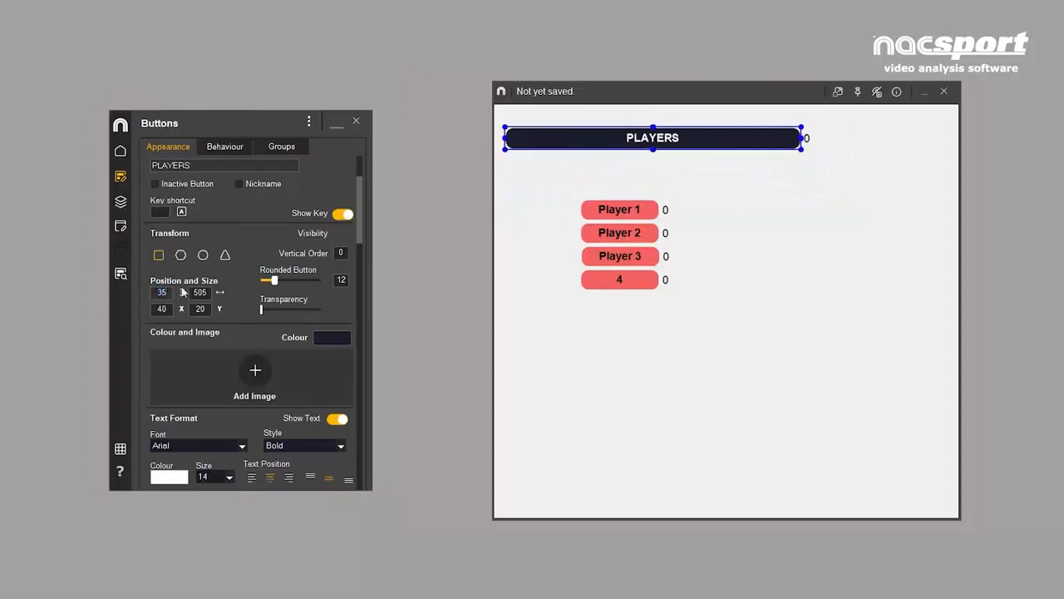
{"action": "double_click", "coordinate": [200, 292]}
{"action": "type", "text": "263"}
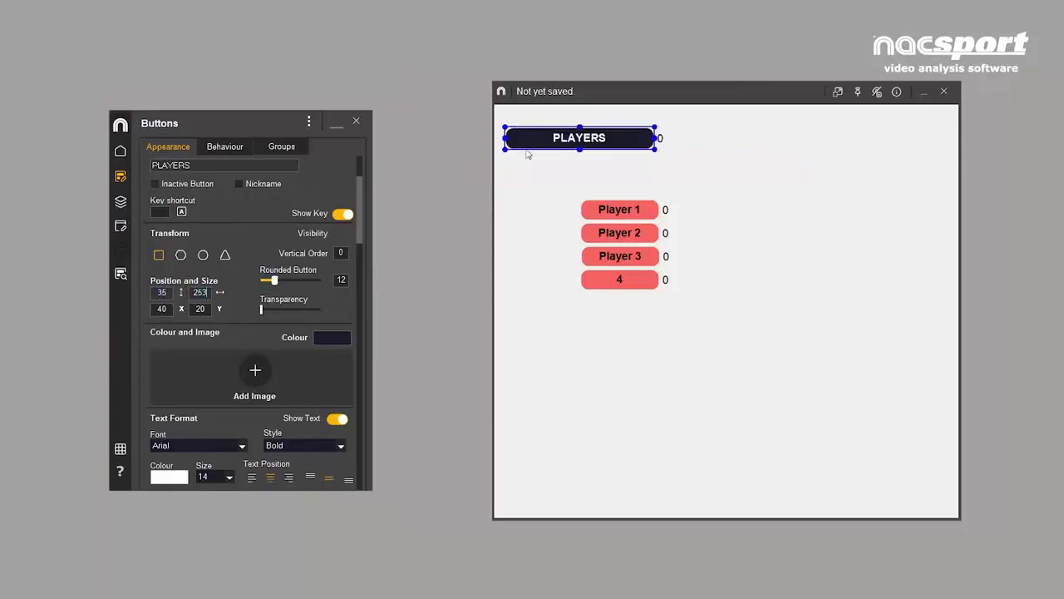
- Move the PLAYERS button below the player column and set its position to X 460 and Y 512
{"action": "left_click_drag", "start_coordinate": [551, 140], "coordinate": [615, 361]}
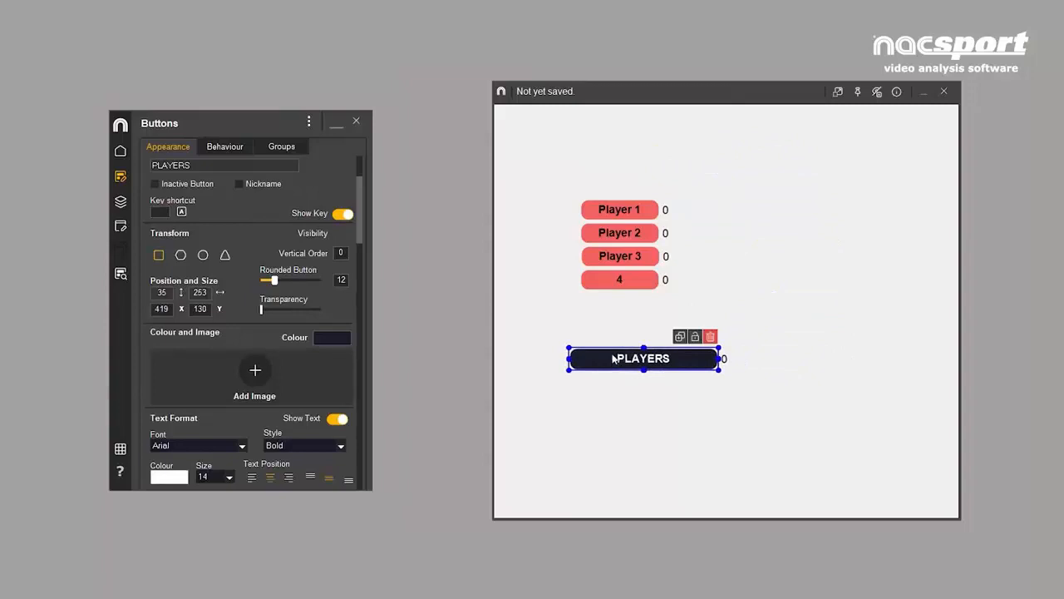
{"action": "left_click_drag", "start_coordinate": [154, 310], "coordinate": [192, 308]}
{"action": "type", "text": "460"}
{"action": "type", "text": "512"}
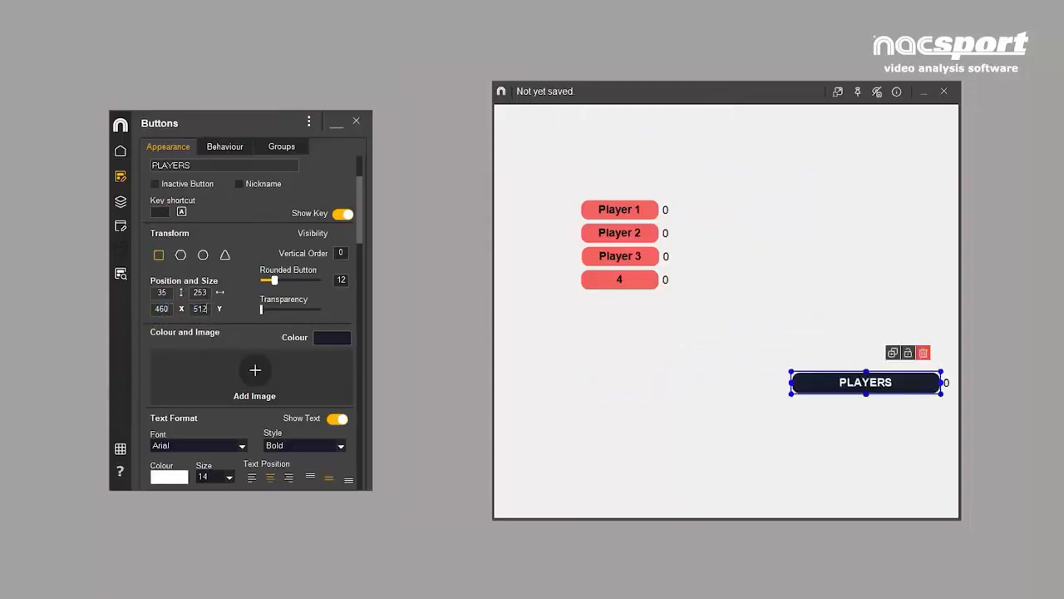
- Select the four player buttons and nudge them together up, down, left and right within the template
{"action": "left_click_drag", "start_coordinate": [548, 178], "coordinate": [684, 309]}
{"action": "key", "text": "Up"}
{"action": "key", "text": "Up"}
{"action": "key", "text": "Up"}
{"action": "key", "text": "Up"}
{"action": "key", "text": "Up"}
{"action": "key", "text": "Up"}
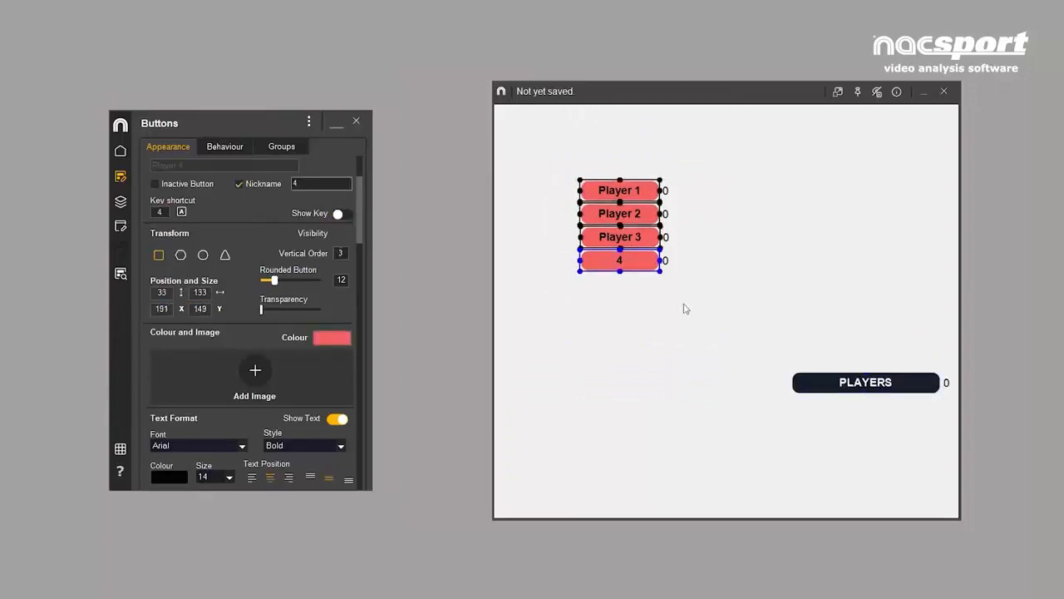
{"action": "key", "text": "Down"}
{"action": "key", "text": "Down"}
{"action": "key", "text": "Down"}
{"action": "key", "text": "Down"}
{"action": "key", "text": "Down"}
{"action": "key", "text": "Down"}
{"action": "key", "text": "Down"}
{"action": "key", "text": "Down"}
{"action": "key", "text": "Down"}
{"action": "key", "text": "Down"}
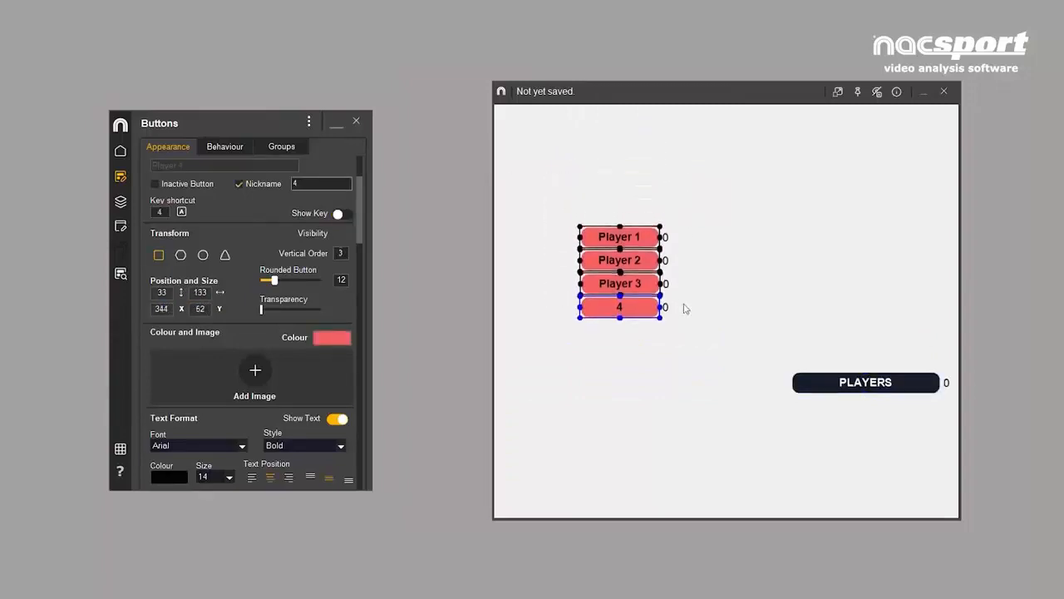
{"action": "key", "text": "Left"}
{"action": "key", "text": "Left"}
{"action": "key", "text": "Left"}
{"action": "key", "text": "Left"}
{"action": "key", "text": "Left"}
{"action": "key", "text": "Left"}
{"action": "key", "text": "Right"}
{"action": "key", "text": "Right"}
{"action": "key", "text": "Right"}
{"action": "key", "text": "Right"}
{"action": "key", "text": "Right"}
{"action": "key", "text": "Right"}
{"action": "key", "text": "Right"}
{"action": "key", "text": "Right"}
{"action": "key", "text": "Right"}
{"action": "key", "text": "Right"}
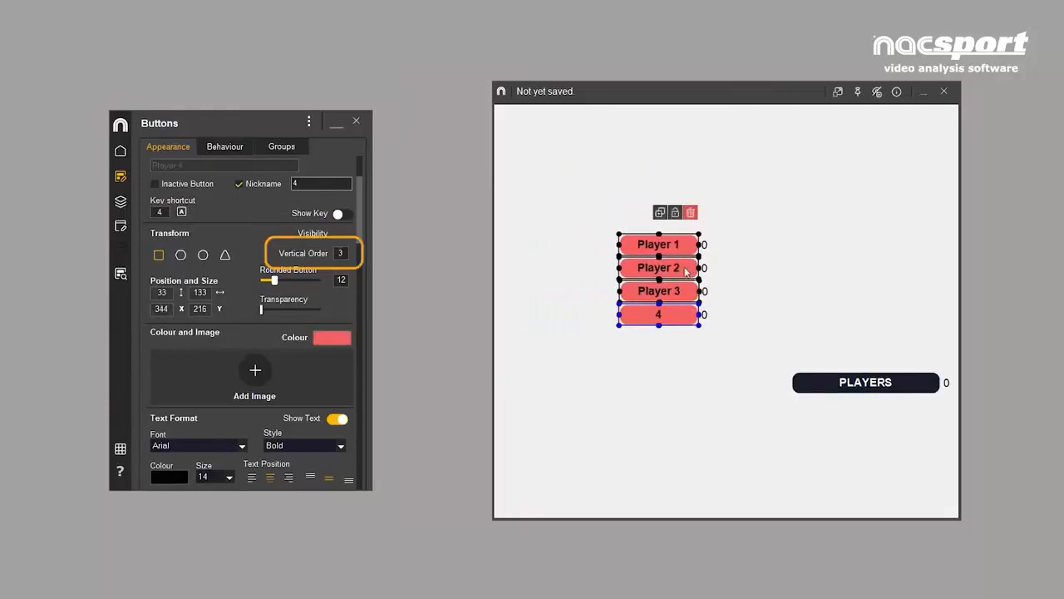
- Send the four selected player buttons to the back and move them so they partly lie behind the PLAYERS button
{"action": "left_click_drag", "start_coordinate": [686, 271], "coordinate": [712, 290]}
{"action": "left_click", "coordinate": [712, 290]}
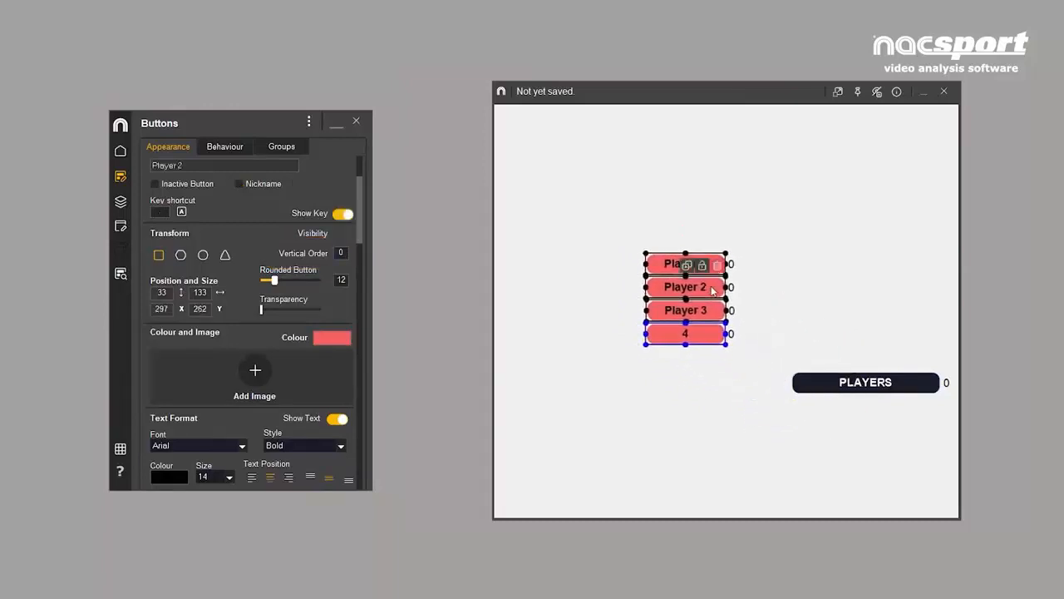
{"action": "right_click", "coordinate": [713, 291]}
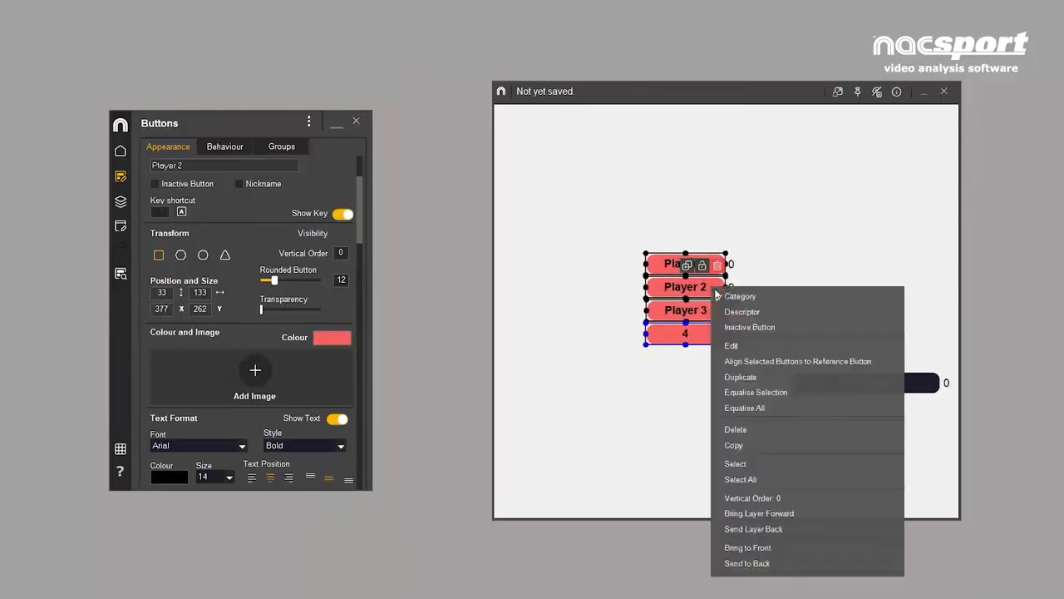
{"action": "left_click", "coordinate": [758, 563]}
{"action": "left_click_drag", "start_coordinate": [667, 263], "coordinate": [774, 352]}
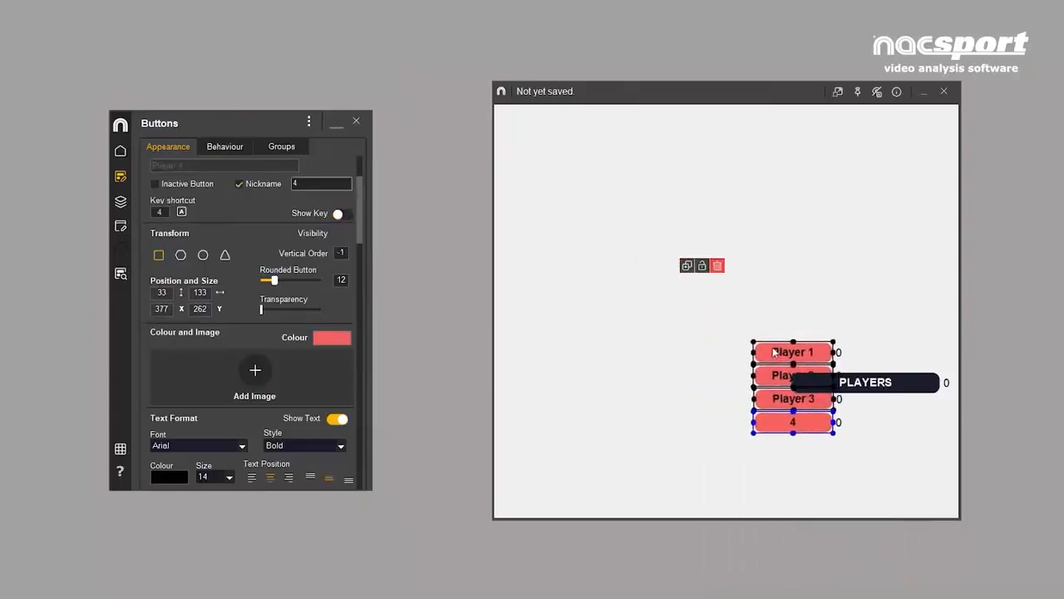
- Make the PLAYERS button slightly transparent and move the four player buttons back to the left, clear of it
{"action": "left_click", "coordinate": [911, 383]}
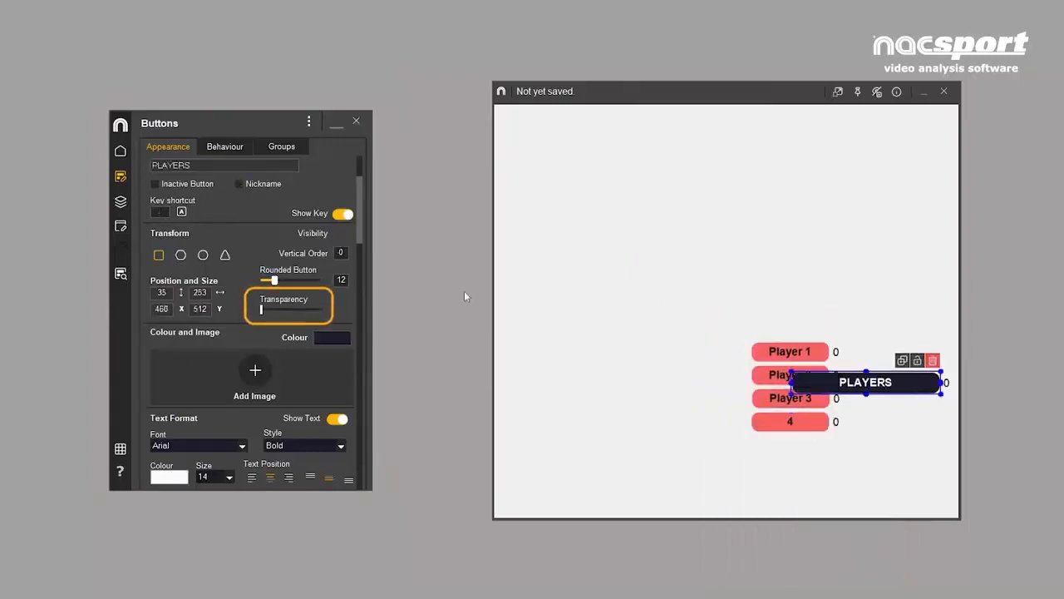
{"action": "mouse_move", "coordinate": [262, 310]}
{"action": "left_mouse_down"}
{"action": "mouse_move", "coordinate": [288, 312]}
{"action": "mouse_move", "coordinate": [275, 313]}
{"action": "left_mouse_up"}
{"action": "left_click_drag", "start_coordinate": [720, 316], "coordinate": [780, 447]}
{"action": "left_click_drag", "start_coordinate": [766, 350], "coordinate": [597, 259]}
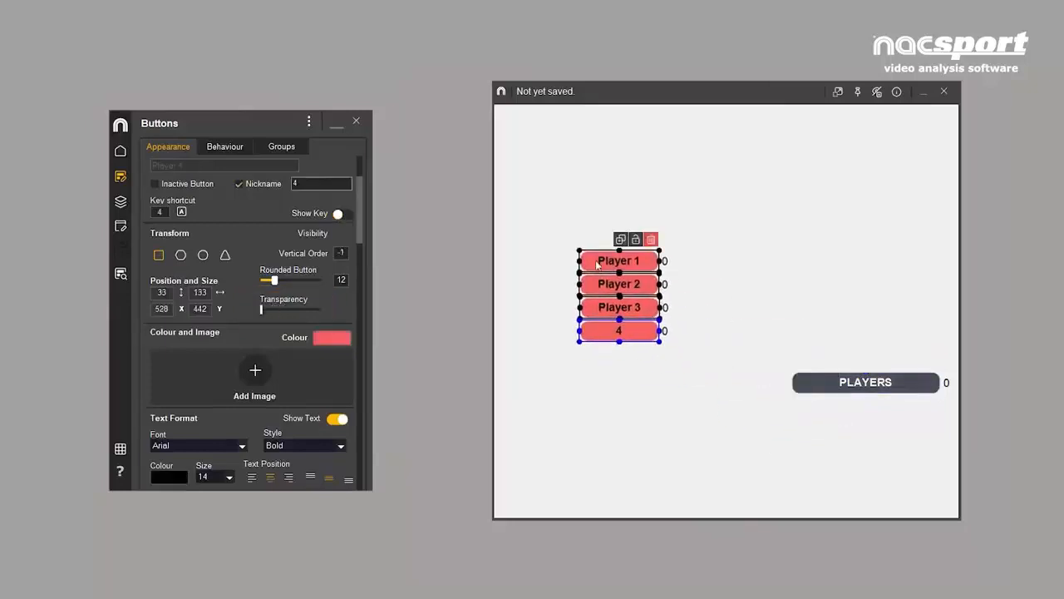
- Create a new category button in the empty area above the PLAYERS button and make it inactive
{"action": "double_click", "coordinate": [856, 209]}
{"action": "left_click", "coordinate": [155, 185]}
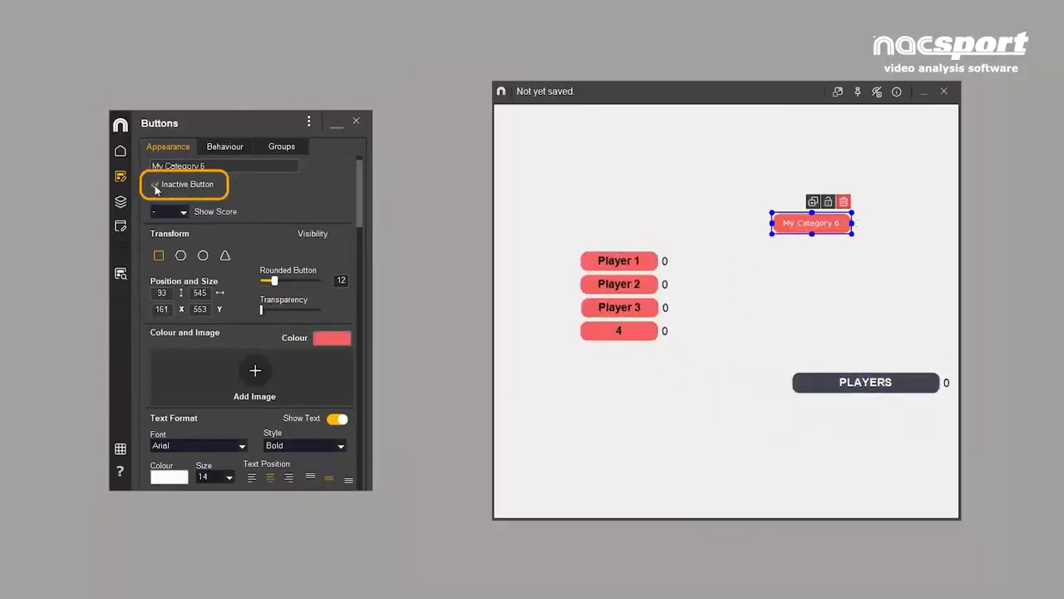
- Set the inactive My Category 6 button's height to 208 and width to 288
{"action": "double_click", "coordinate": [161, 293]}
{"action": "type", "text": "208"}
{"action": "key", "text": "Tab"}
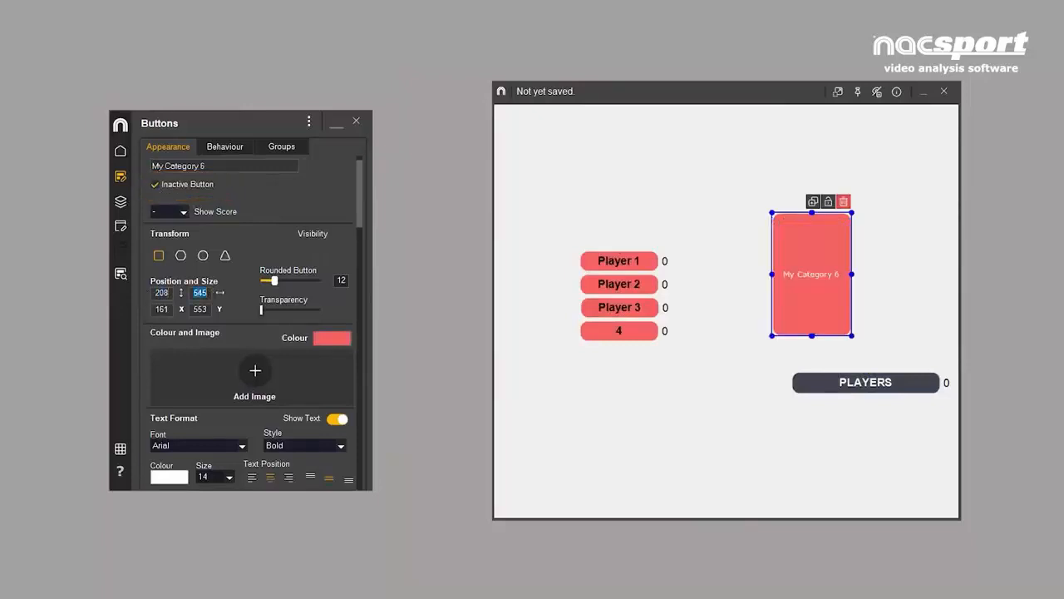
{"action": "type", "text": "288"}
- Colour the My Category 6 button grey and move it down so its upper edge overlaps the PLAYERS button as a background panel
{"action": "left_click", "coordinate": [326, 341]}
{"action": "left_click", "coordinate": [589, 506]}
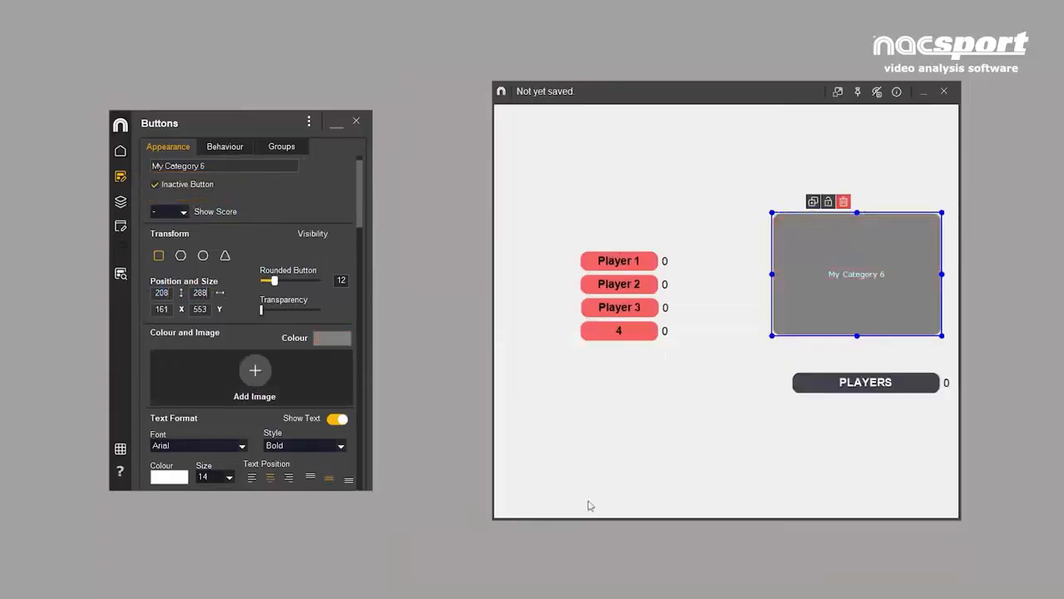
{"action": "left_click_drag", "start_coordinate": [863, 300], "coordinate": [870, 467]}
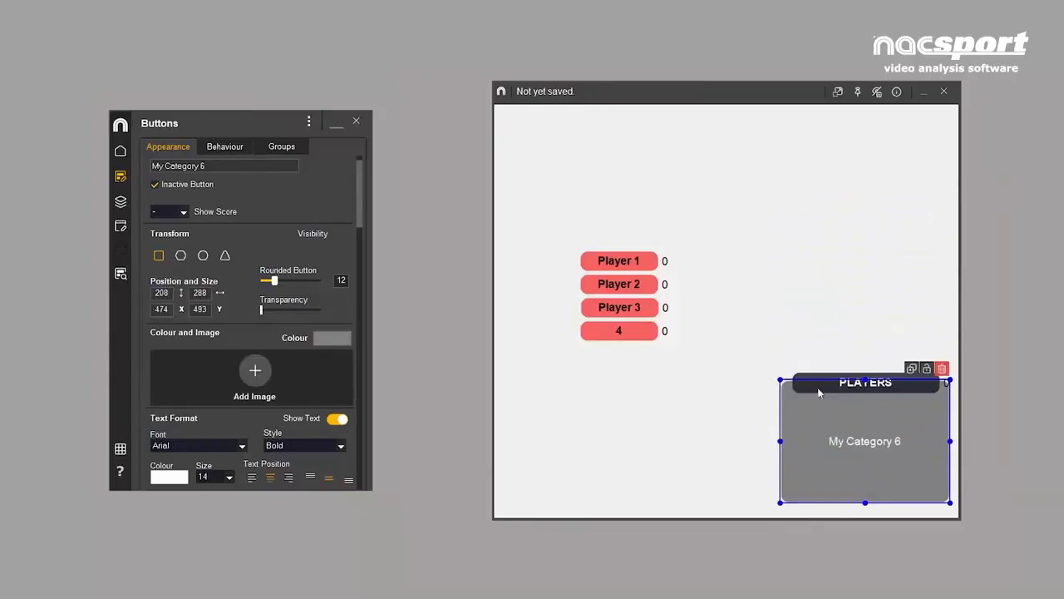
- Remove the transparency from the PLAYERS button and make it an inactive button
{"action": "left_click", "coordinate": [821, 379]}
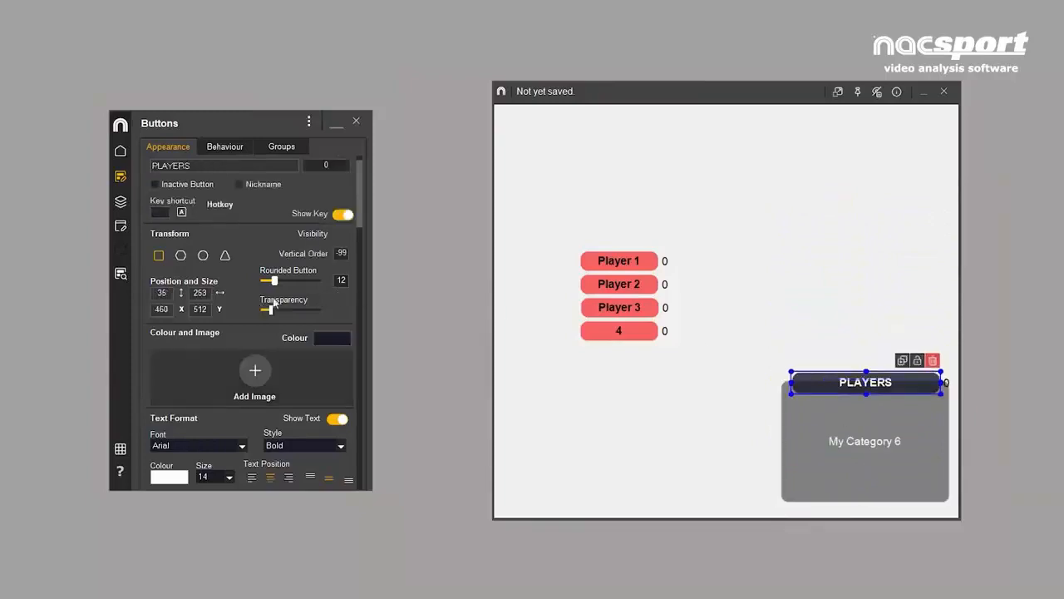
{"action": "left_click_drag", "start_coordinate": [271, 309], "coordinate": [260, 309]}
{"action": "left_click", "coordinate": [154, 184]}
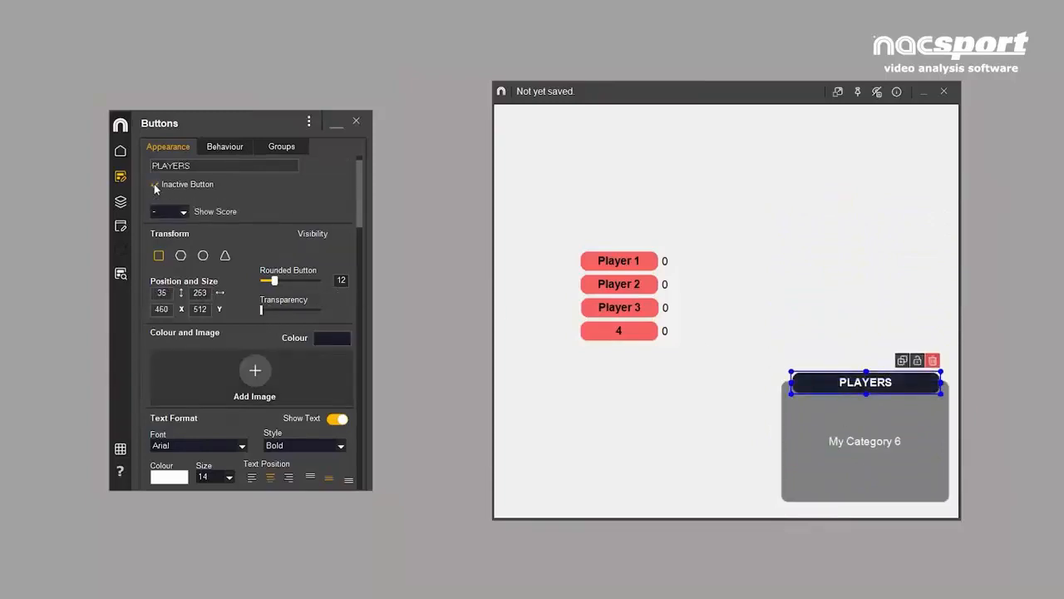
- Add the Soccer Tshirt.png image to the player 4 button using Stretch Image, with the button 56 high and 64 wide
{"action": "left_click", "coordinate": [604, 337]}
{"action": "scroll", "coordinate": [345, 223], "scroll_direction": "down", "scroll_amount": 2}
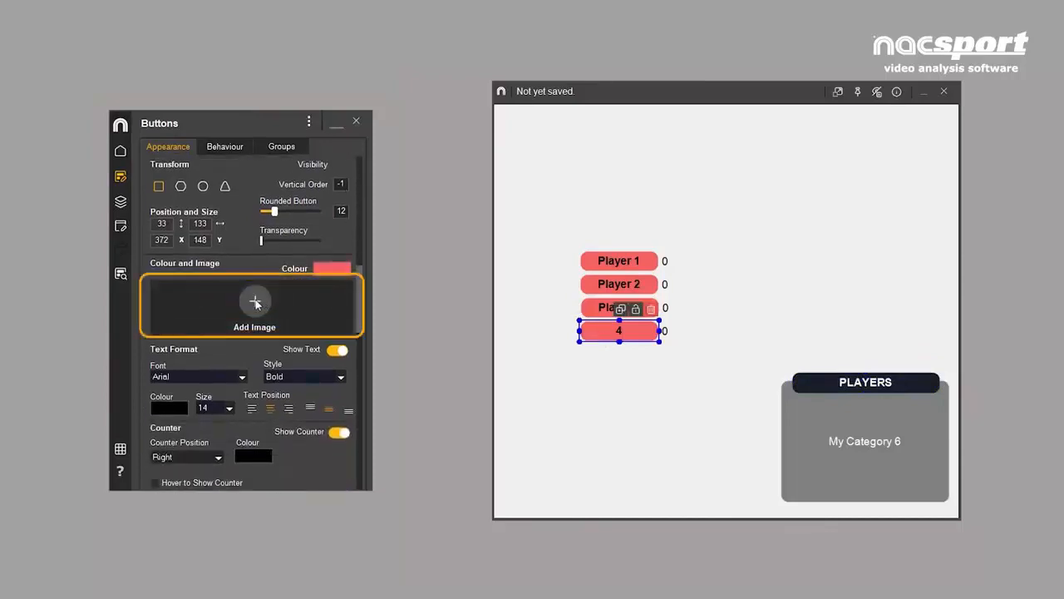
{"action": "left_click", "coordinate": [255, 303]}
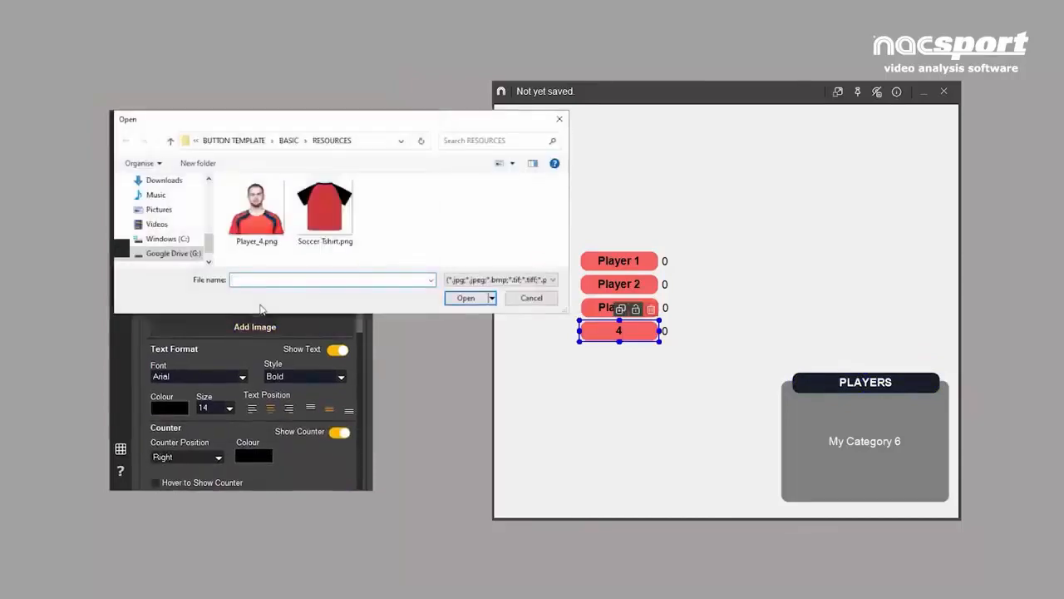
{"action": "left_click", "coordinate": [259, 240]}
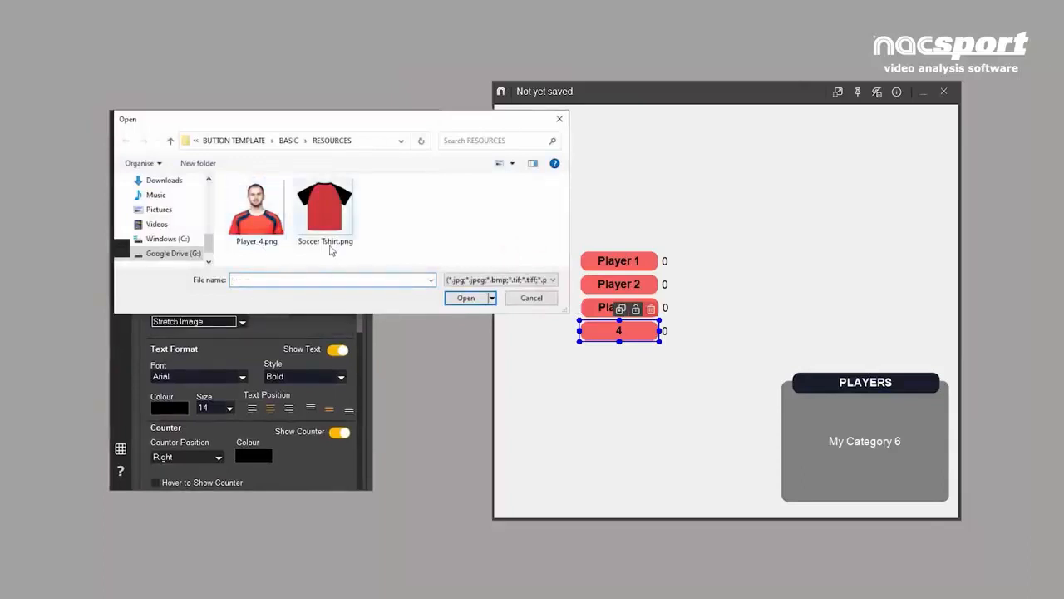
{"action": "left_click", "coordinate": [331, 247]}
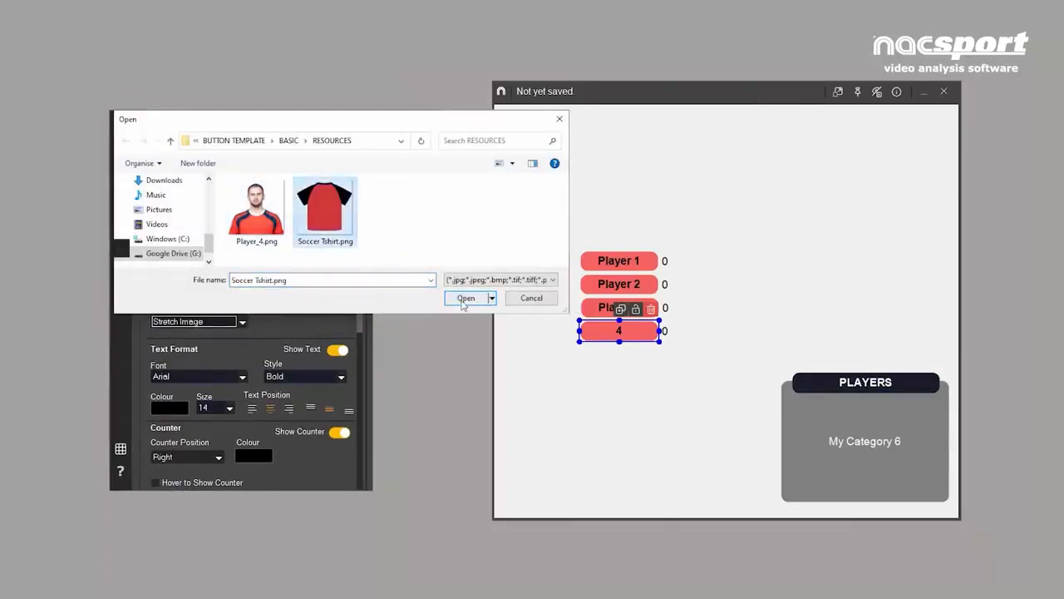
{"action": "left_click", "coordinate": [464, 297]}
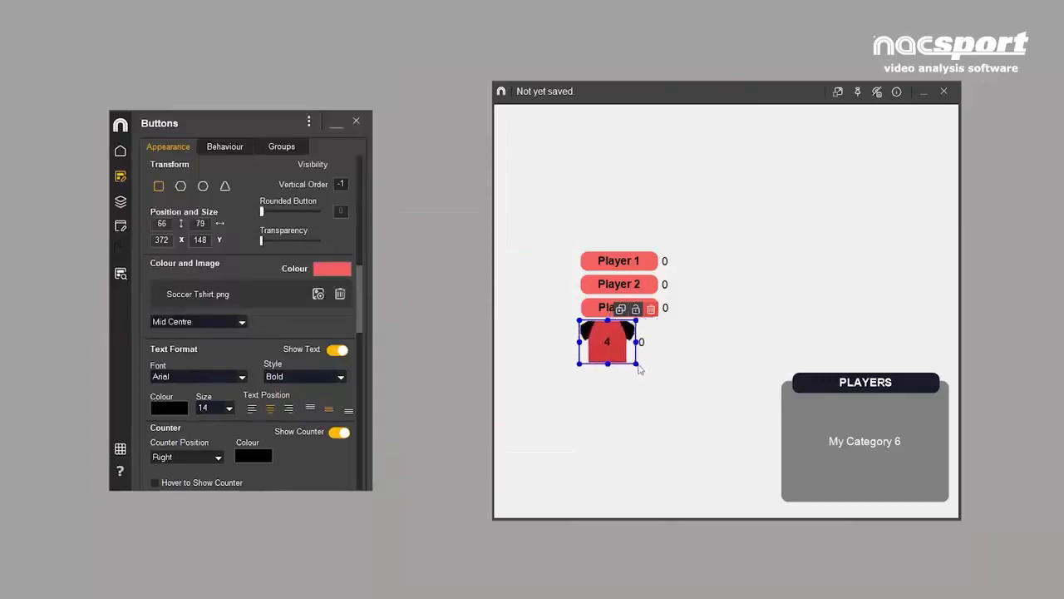
{"action": "left_click", "coordinate": [242, 322]}
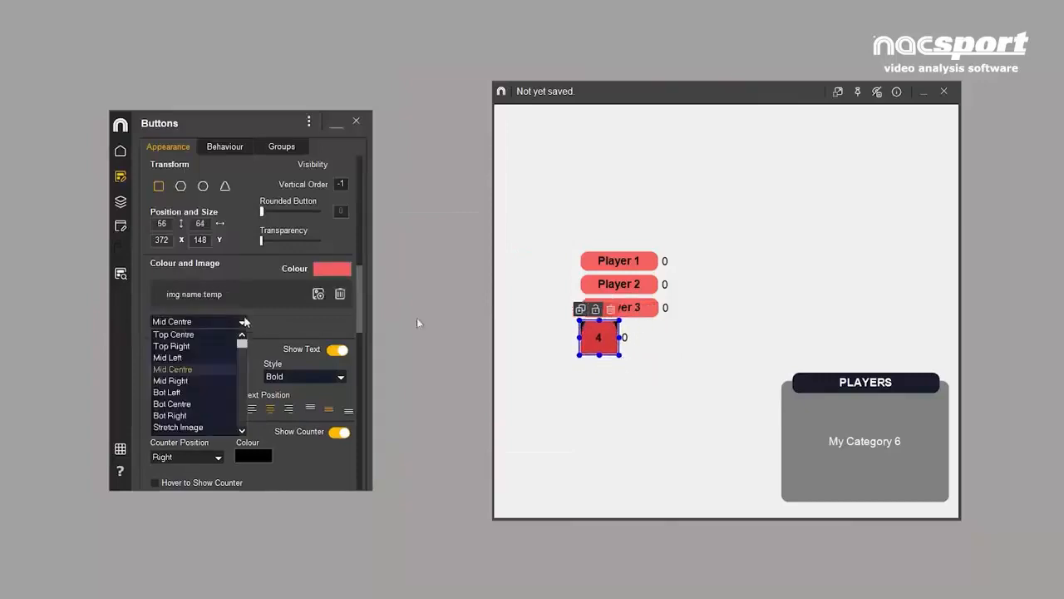
{"action": "left_click", "coordinate": [182, 427]}
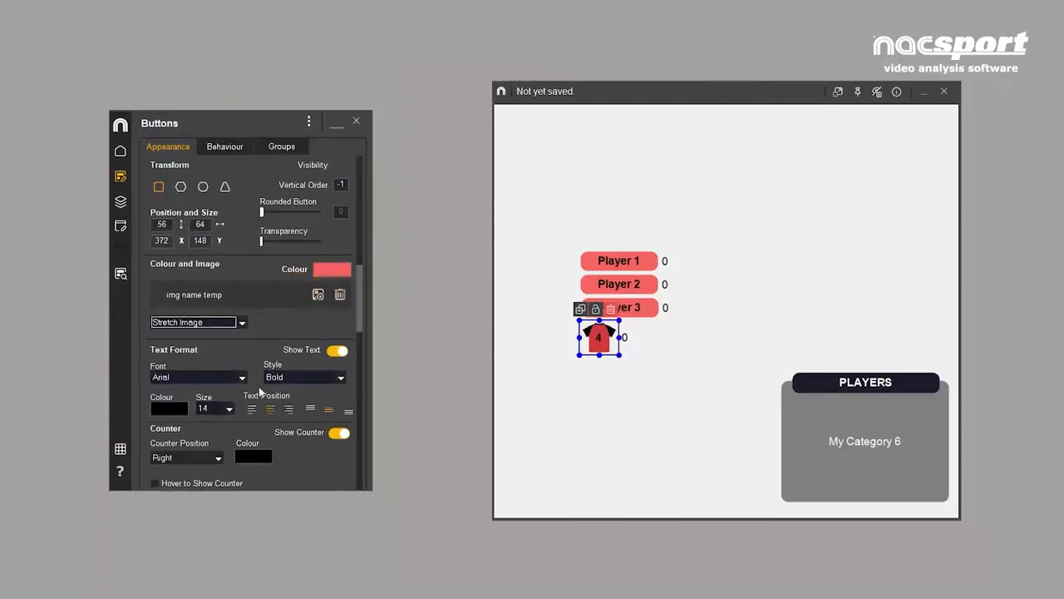
- Place the player 4 button's counter at the Bottom and colour the counter red
{"action": "left_click", "coordinate": [219, 460]}
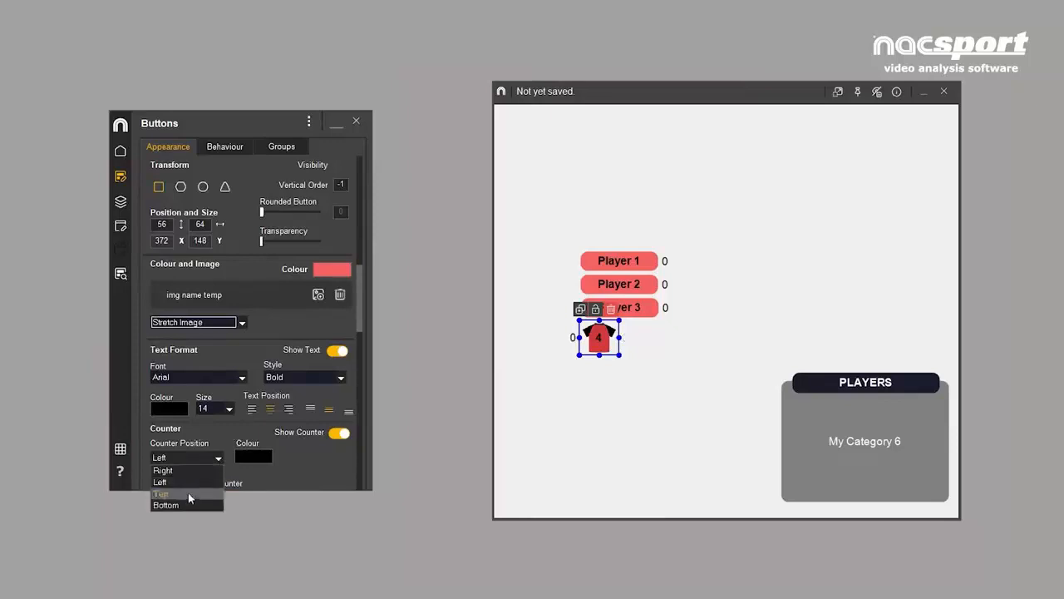
{"action": "left_click", "coordinate": [188, 501]}
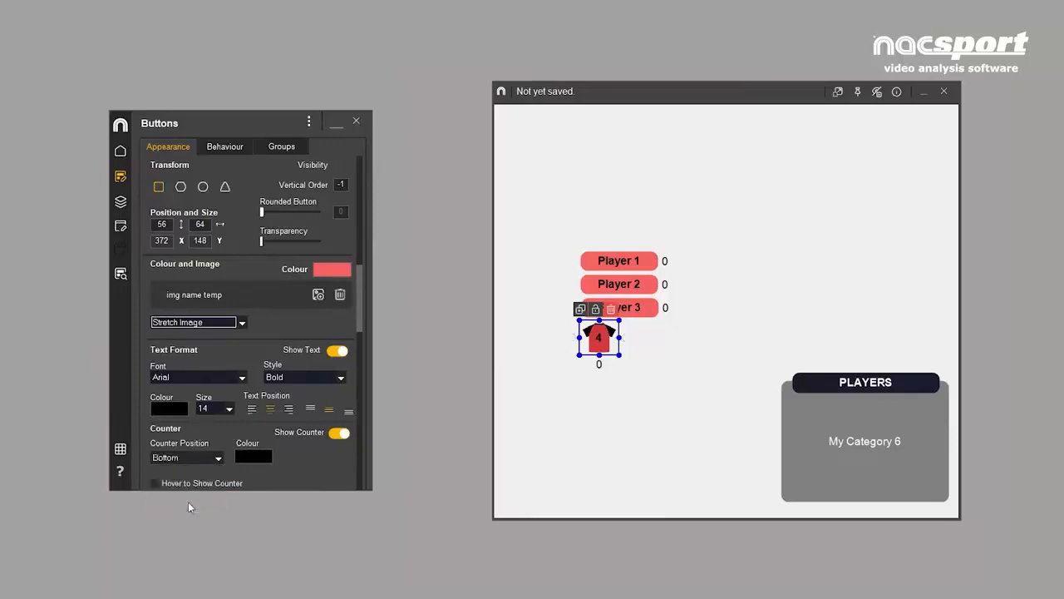
{"action": "left_click", "coordinate": [247, 458]}
{"action": "left_click", "coordinate": [650, 508]}
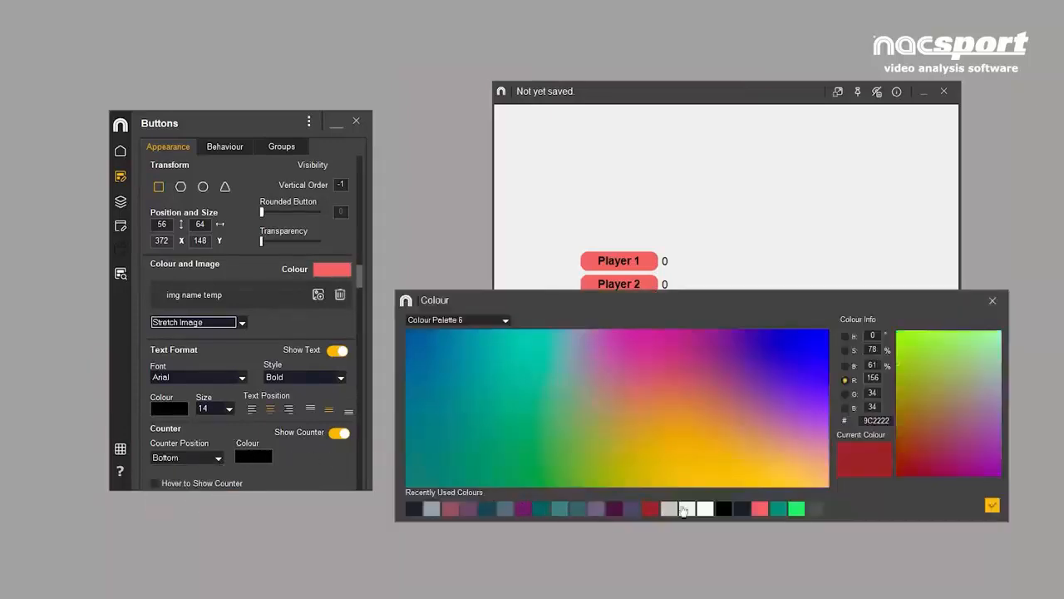
{"action": "left_click", "coordinate": [991, 505]}
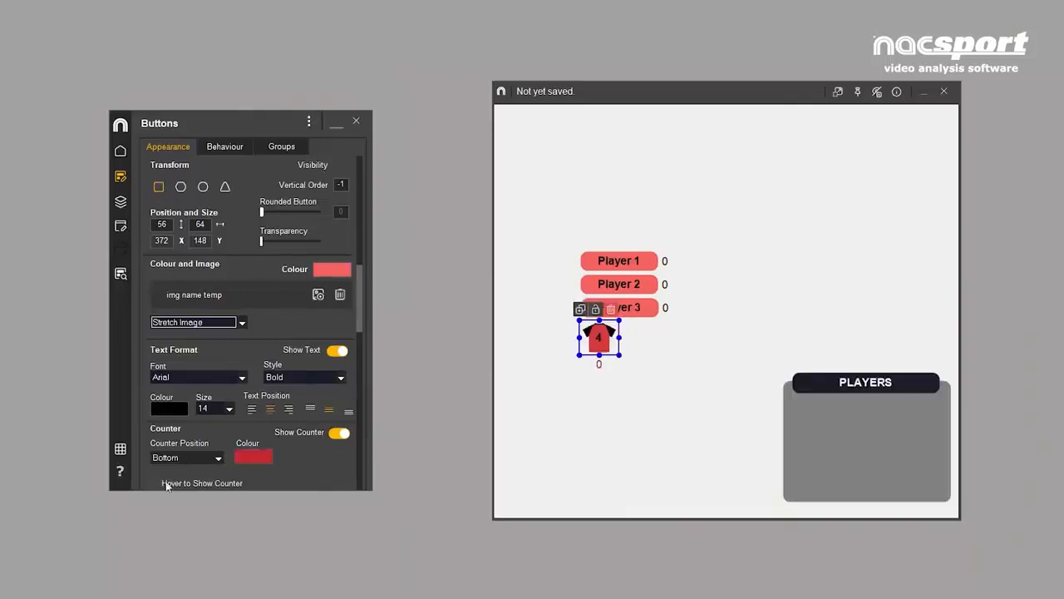
- Try the Hover to Show Counter option on the player 4 button and switch its counter display off
{"action": "left_click", "coordinate": [159, 483]}
{"action": "left_click", "coordinate": [339, 433]}
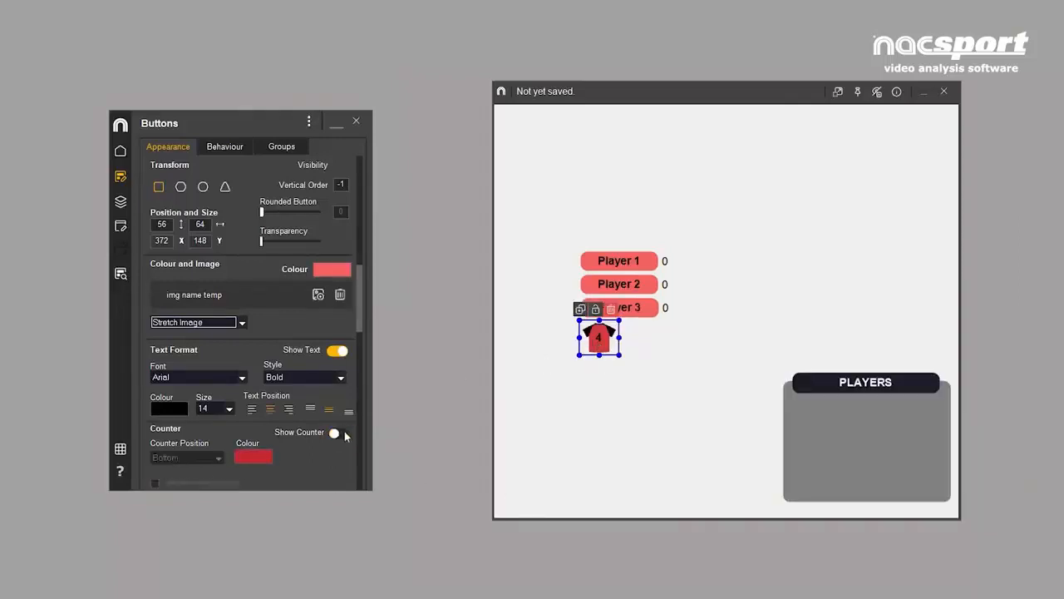
{"action": "left_click", "coordinate": [340, 433]}
{"action": "left_click", "coordinate": [339, 433]}
- Give the player 4 button the description "THIS BUTTON REPRESENTS THE PLAYER NUMBER FOUR" and make its tool tip visible
{"action": "scroll", "coordinate": [360, 318], "scroll_direction": "down", "scroll_amount": 3}
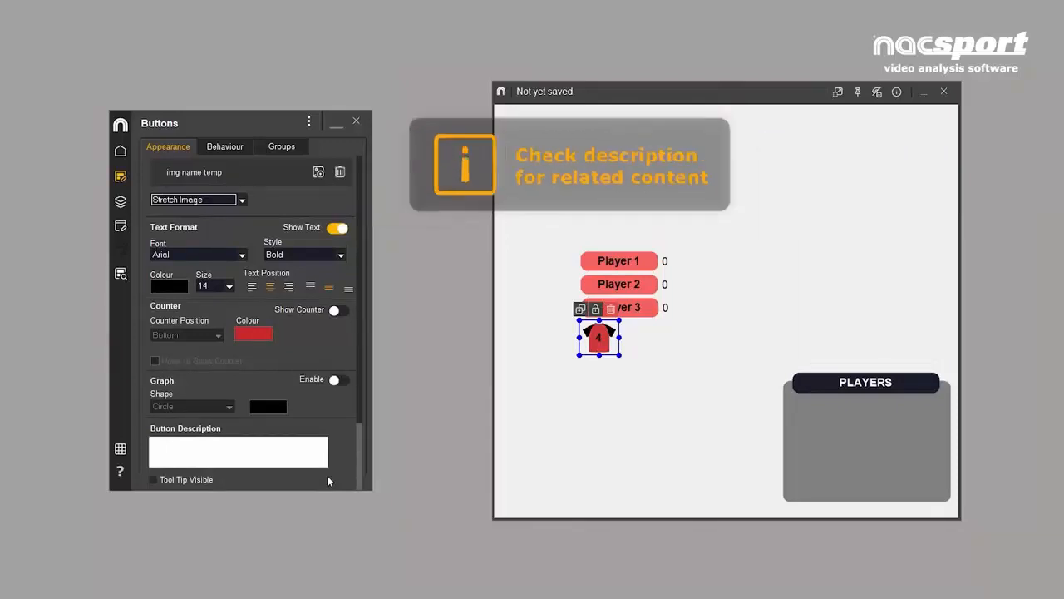
{"action": "left_click", "coordinate": [284, 442]}
{"action": "type", "text": "TH"}
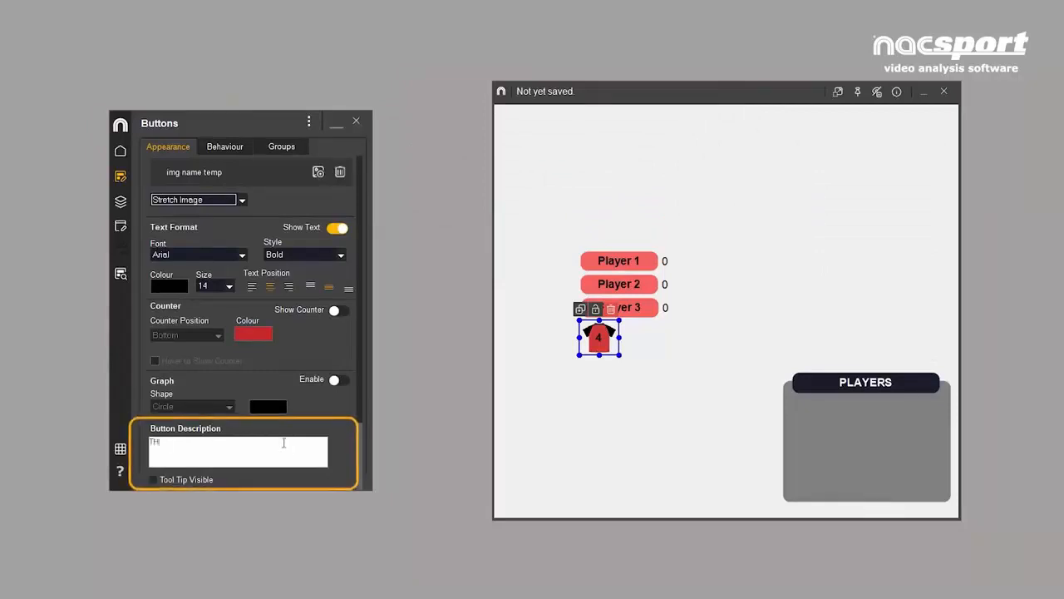
{"action": "type", "text": "IS BUTTON REPRESENTS THE PLAYER NUMBER FOUR"}
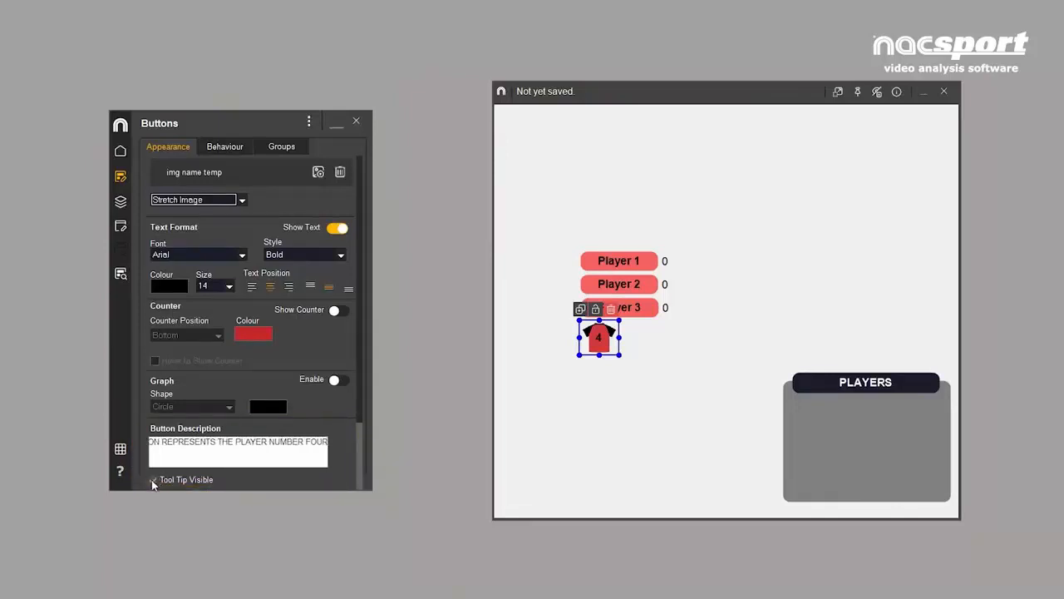
{"action": "left_click", "coordinate": [154, 480]}
{"action": "mouse_move", "coordinate": [605, 343]}
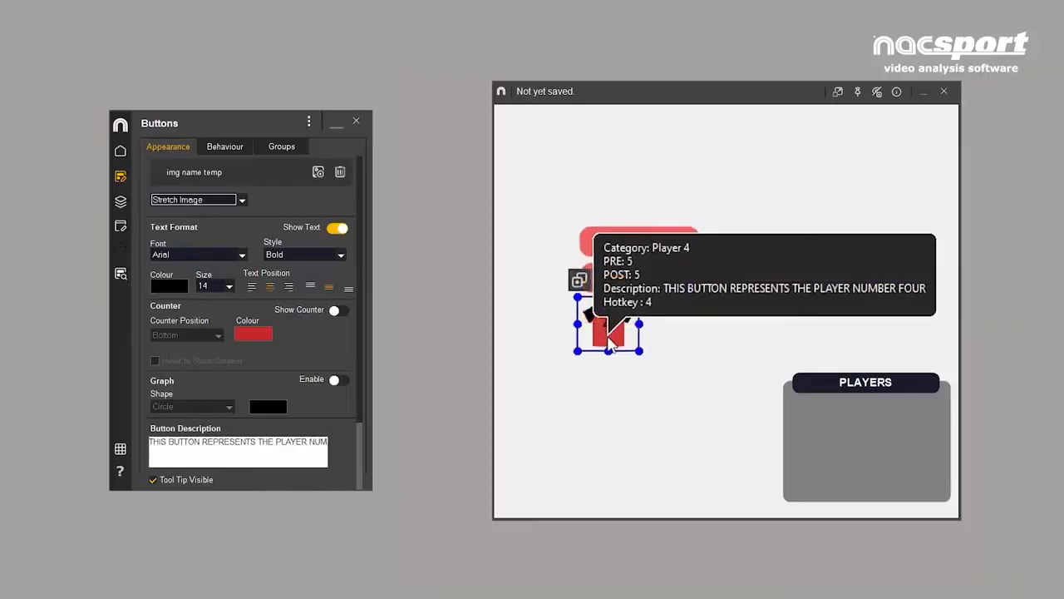
- Move the number 4 shirt button into the upper right corner of the grey PLAYERS panel and delete the Player 3 button
{"action": "left_click_drag", "start_coordinate": [600, 349], "coordinate": [928, 428]}
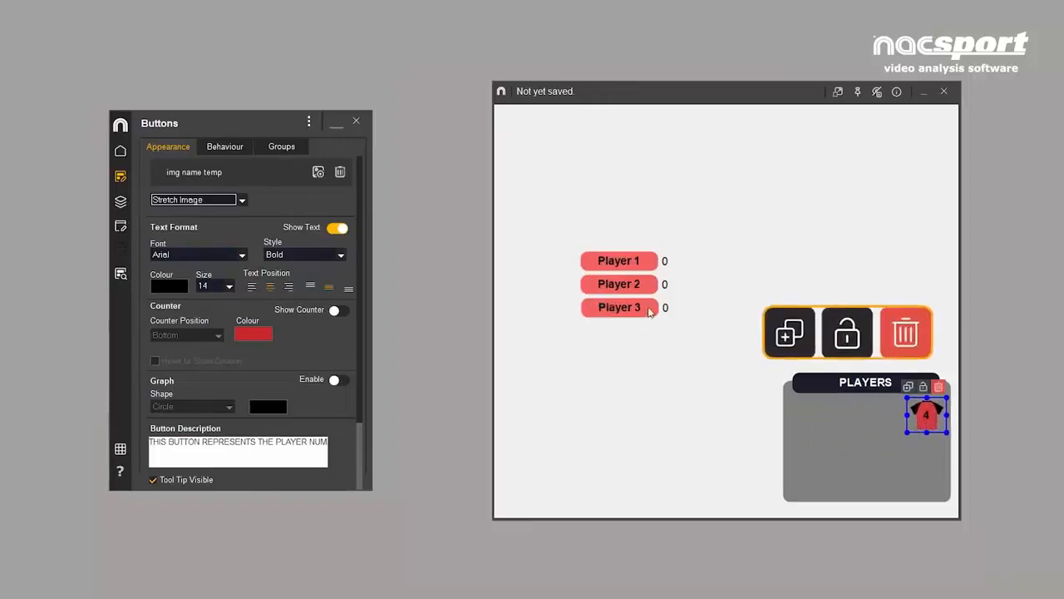
{"action": "left_click_drag", "start_coordinate": [648, 315], "coordinate": [626, 376]}
{"action": "left_click", "coordinate": [625, 374]}
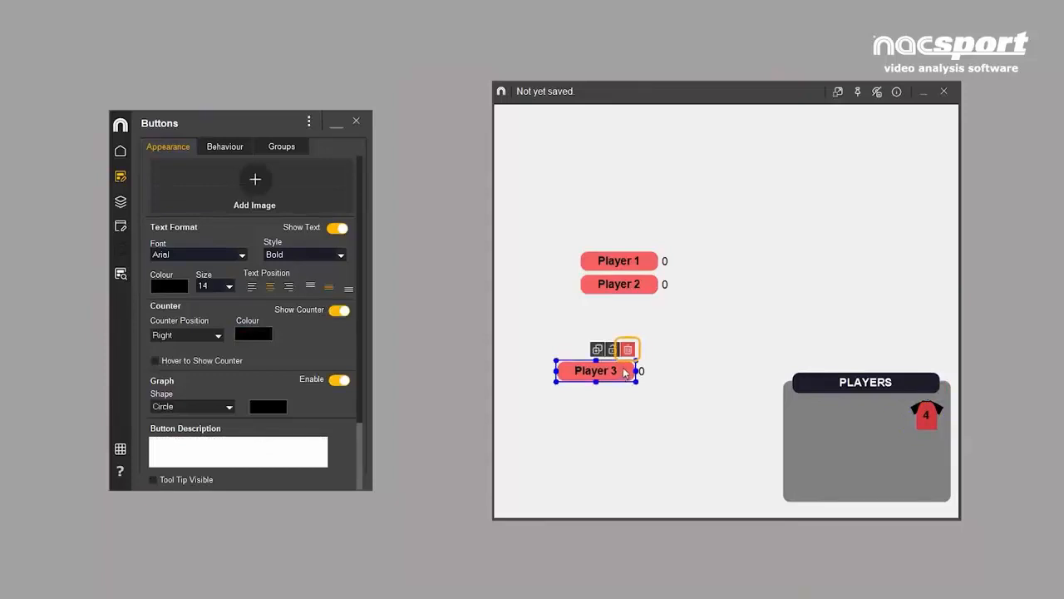
{"action": "left_click", "coordinate": [629, 349]}
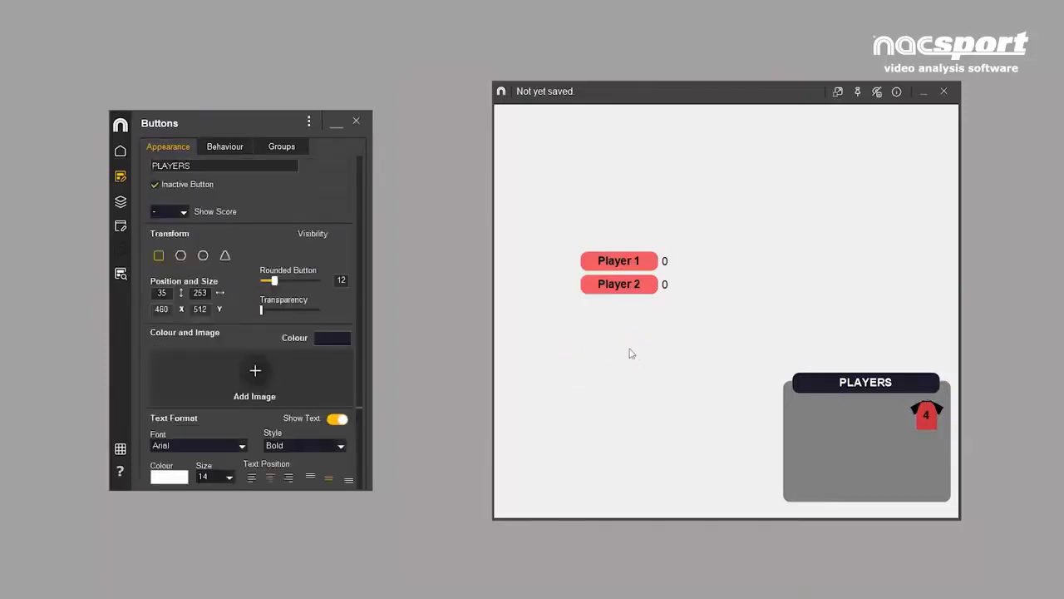
- Move the Player 2 button further down below Player 1, and lock and unlock it
{"action": "left_click", "coordinate": [641, 287]}
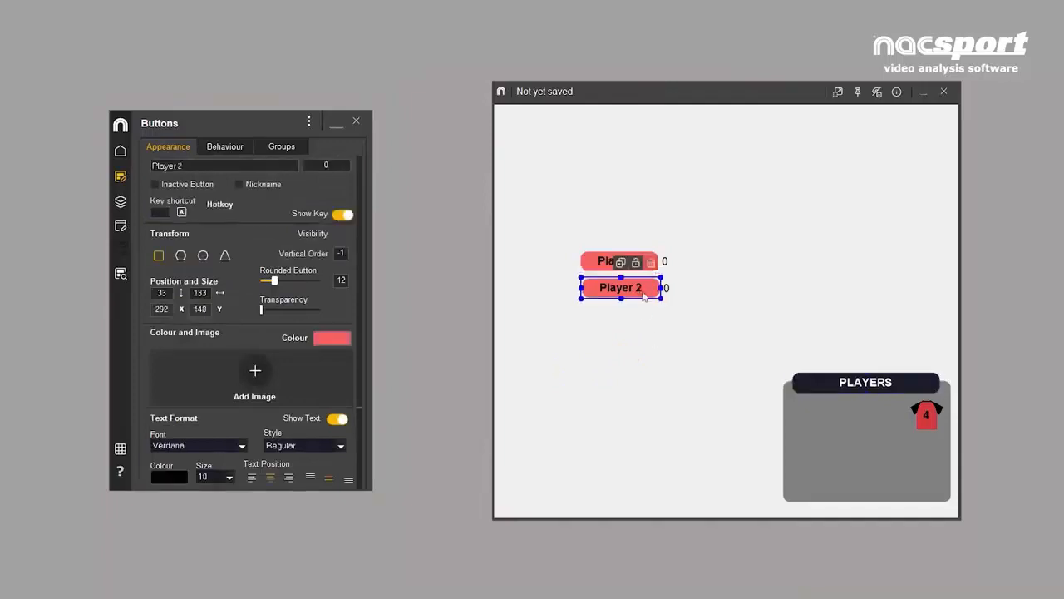
{"action": "left_click_drag", "start_coordinate": [641, 286], "coordinate": [641, 323]}
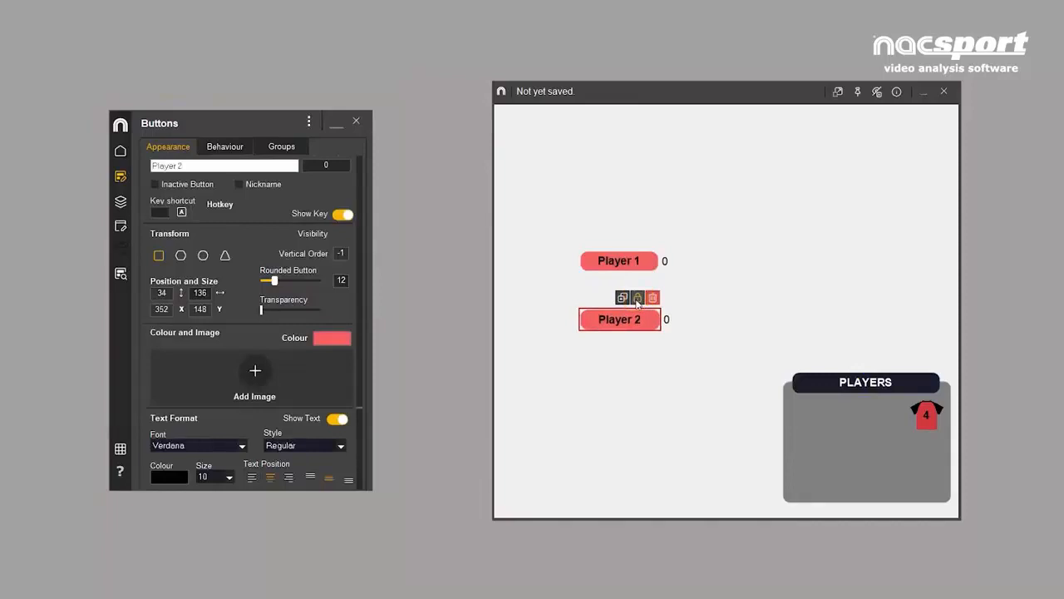
{"action": "left_click", "coordinate": [638, 297]}
- Duplicate the Player 2 button to make 2 copies
{"action": "left_click", "coordinate": [624, 297]}
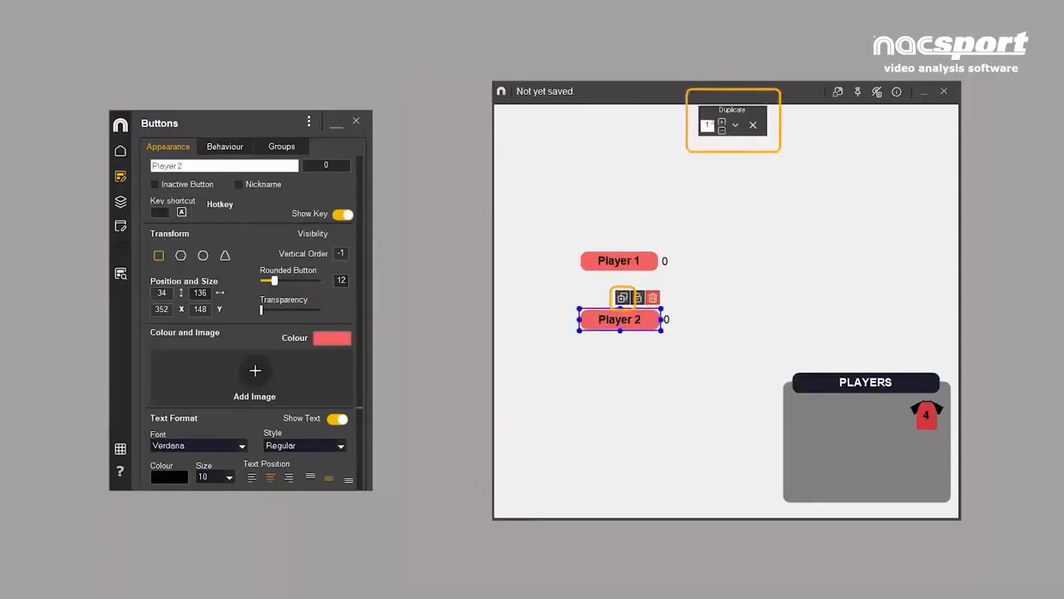
{"action": "left_click", "coordinate": [722, 124]}
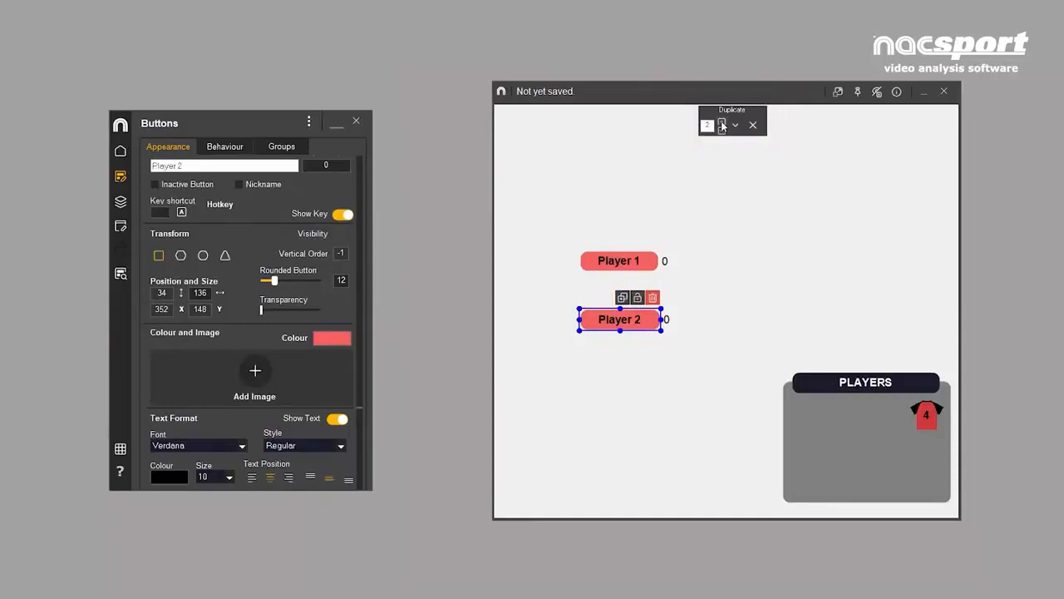
{"action": "left_click", "coordinate": [722, 125]}
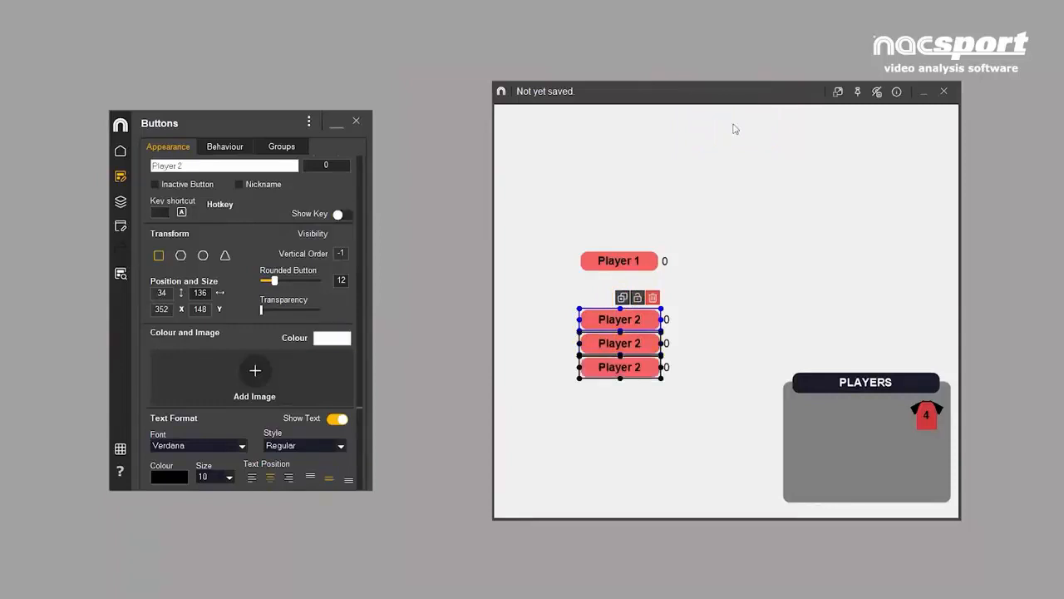
- Equalise the three selected Player 2 buttons to the number 4 shirt button, excluding Name and Description
{"action": "left_click", "coordinate": [922, 420]}
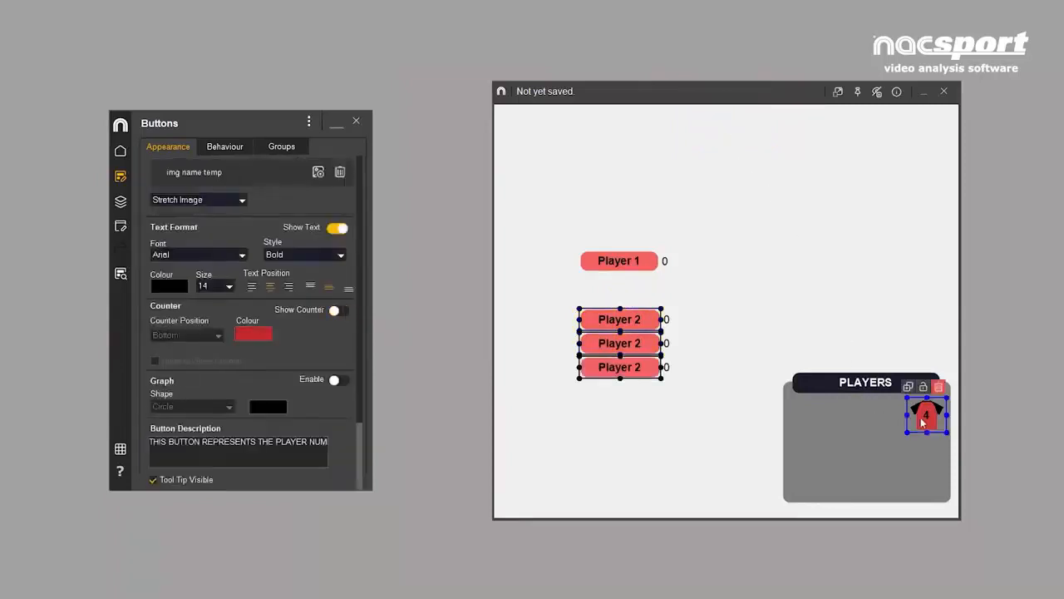
{"action": "right_click", "coordinate": [921, 420]}
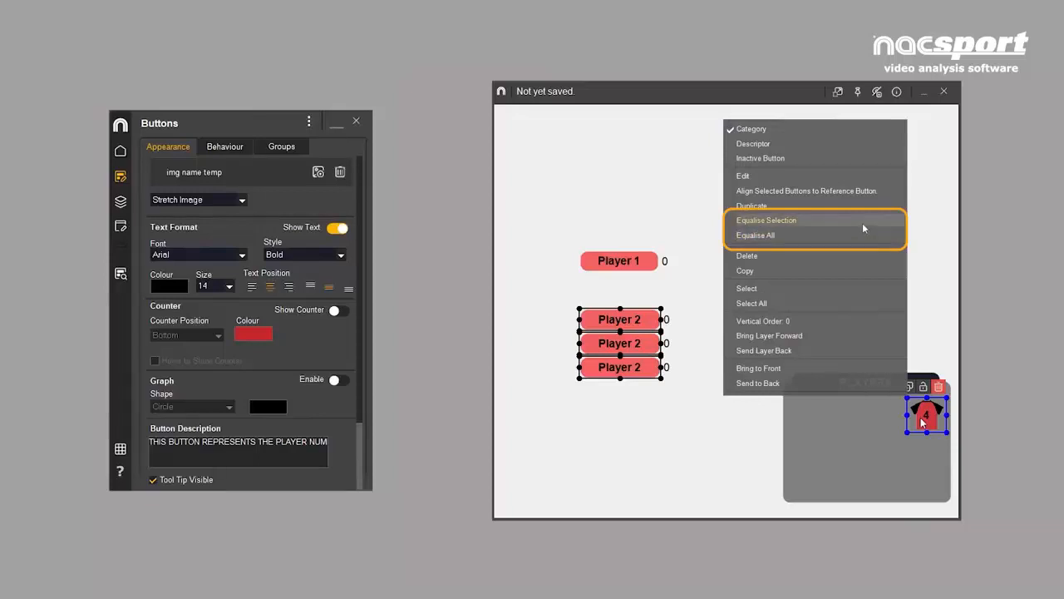
{"action": "left_click", "coordinate": [863, 228]}
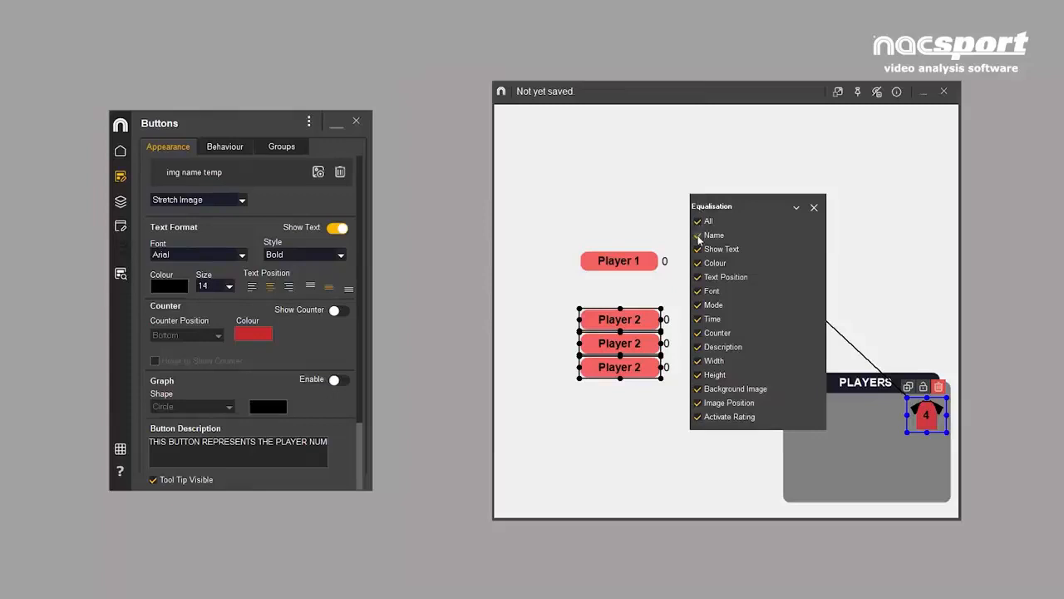
{"action": "left_click", "coordinate": [699, 235]}
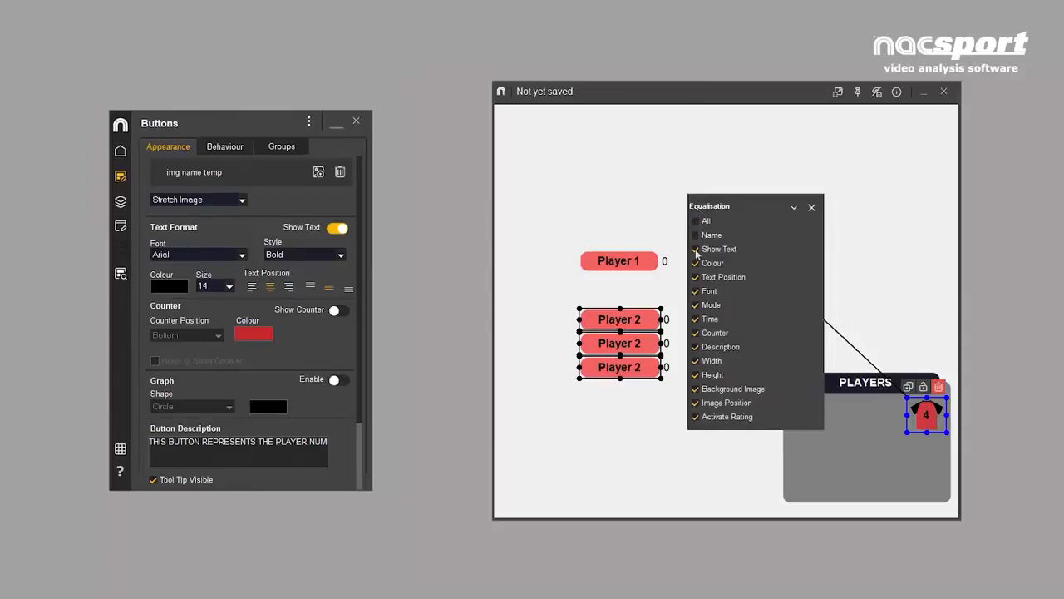
{"action": "left_click", "coordinate": [696, 348]}
{"action": "left_click", "coordinate": [795, 209]}
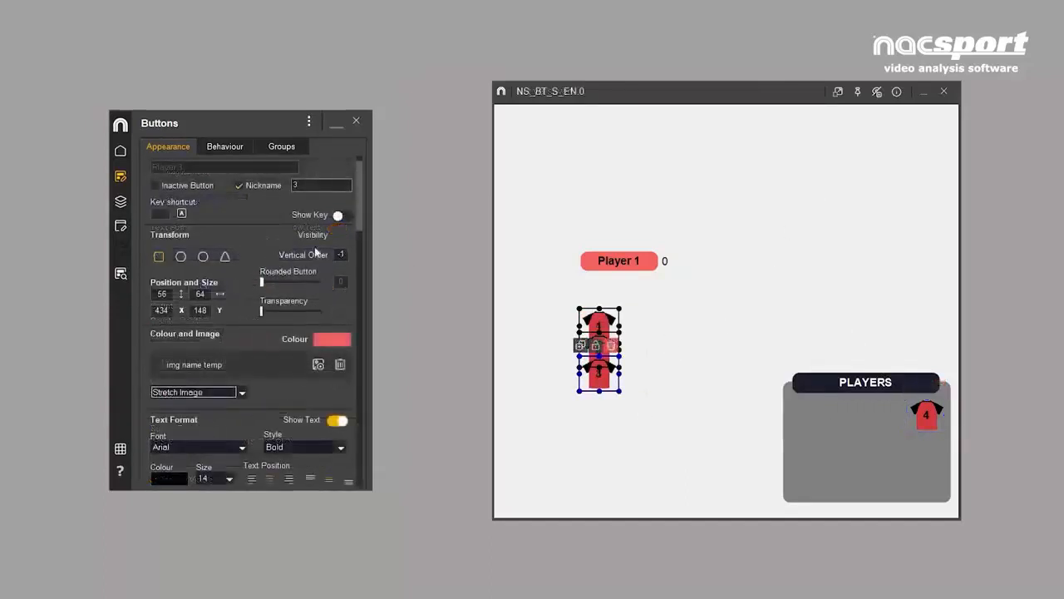
- View the equalisation options for the three selected shirt buttons and close them without changes
{"action": "left_click", "coordinate": [121, 152]}
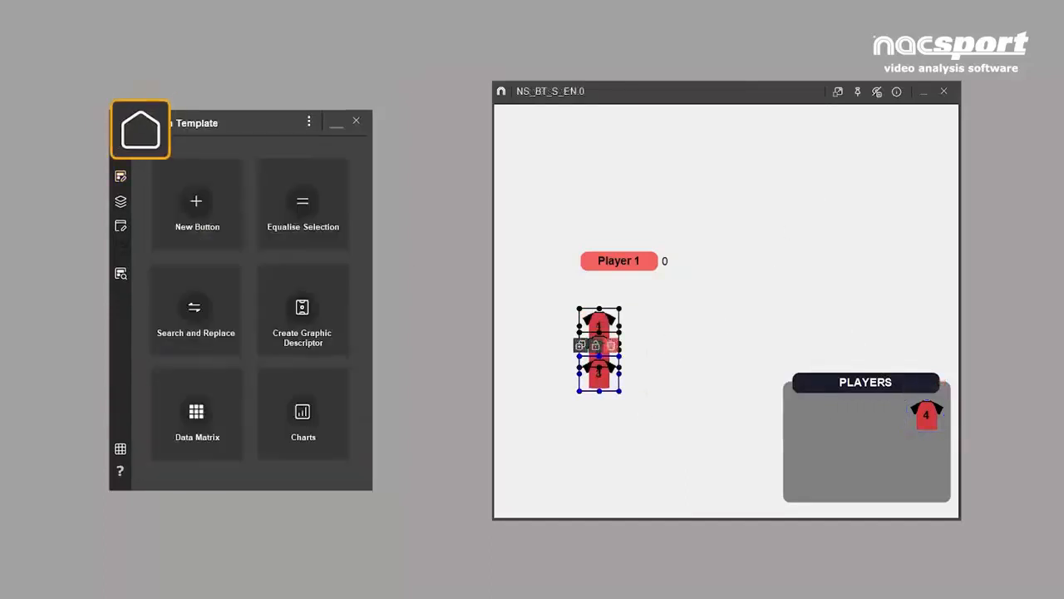
{"action": "left_click", "coordinate": [267, 176]}
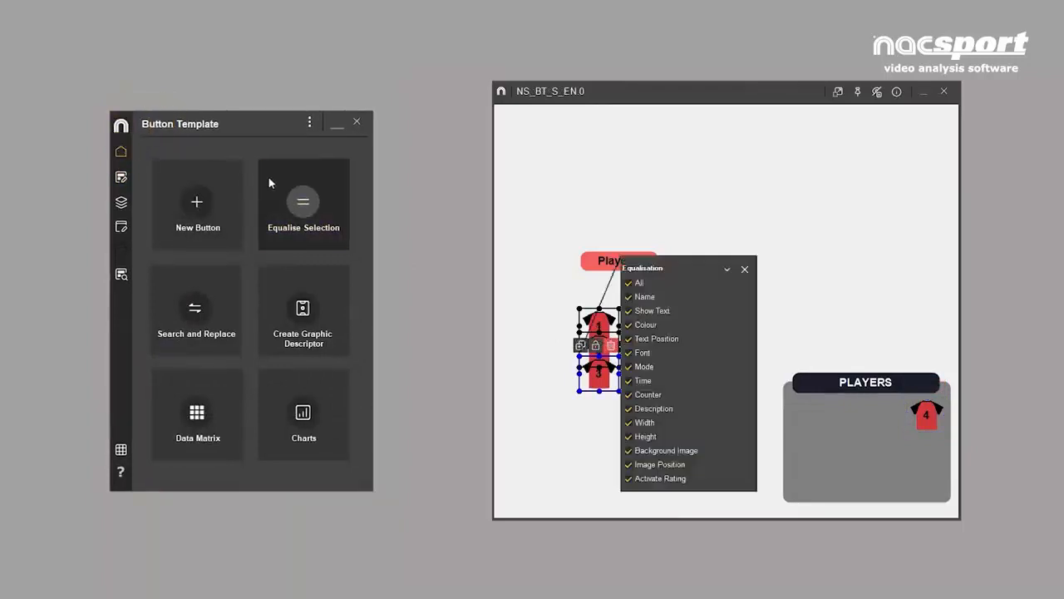
{"action": "left_click", "coordinate": [744, 271]}
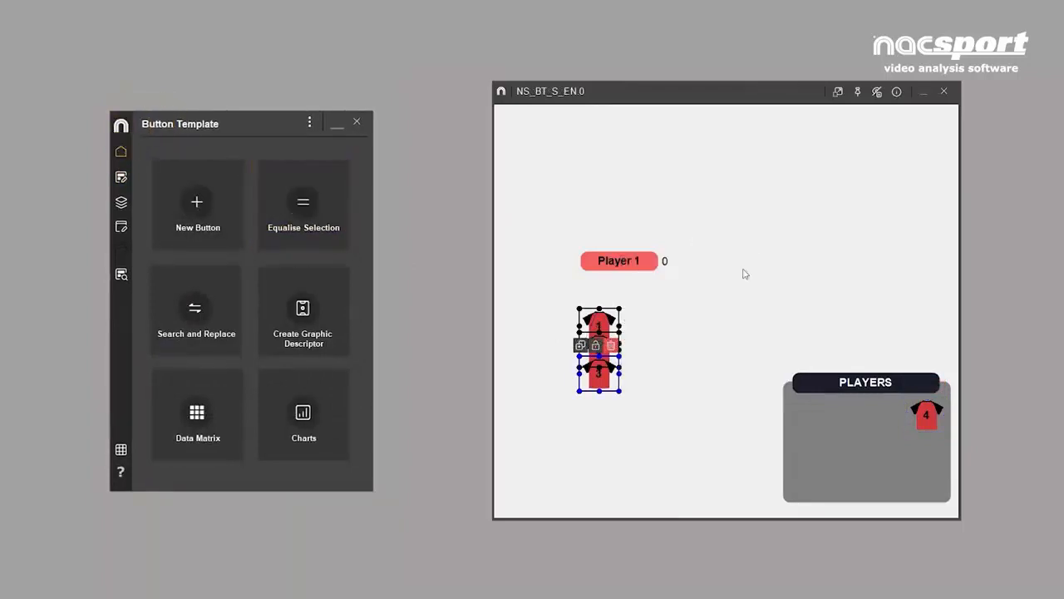
- Search and replace "Player" with "Team_" in categories and descriptors, with Ignore Case off
{"action": "left_click", "coordinate": [221, 289]}
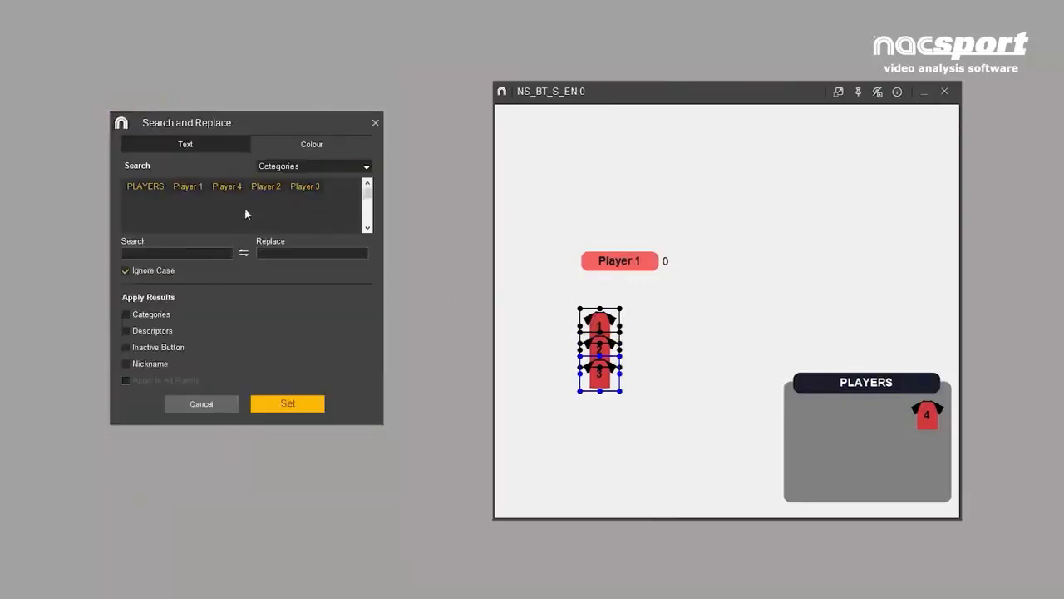
{"action": "left_click", "coordinate": [291, 140]}
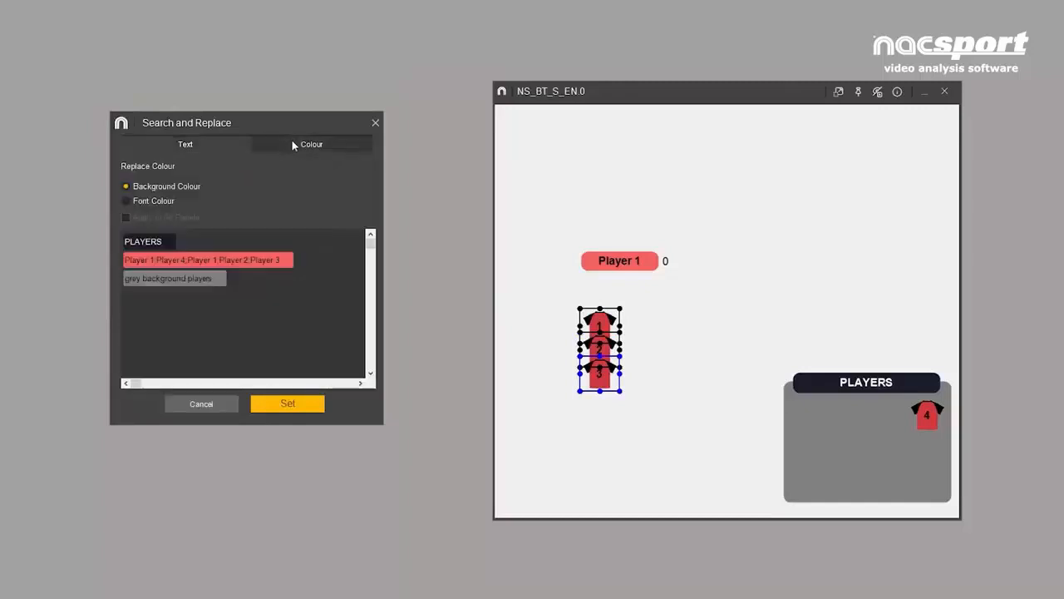
{"action": "left_click", "coordinate": [210, 144]}
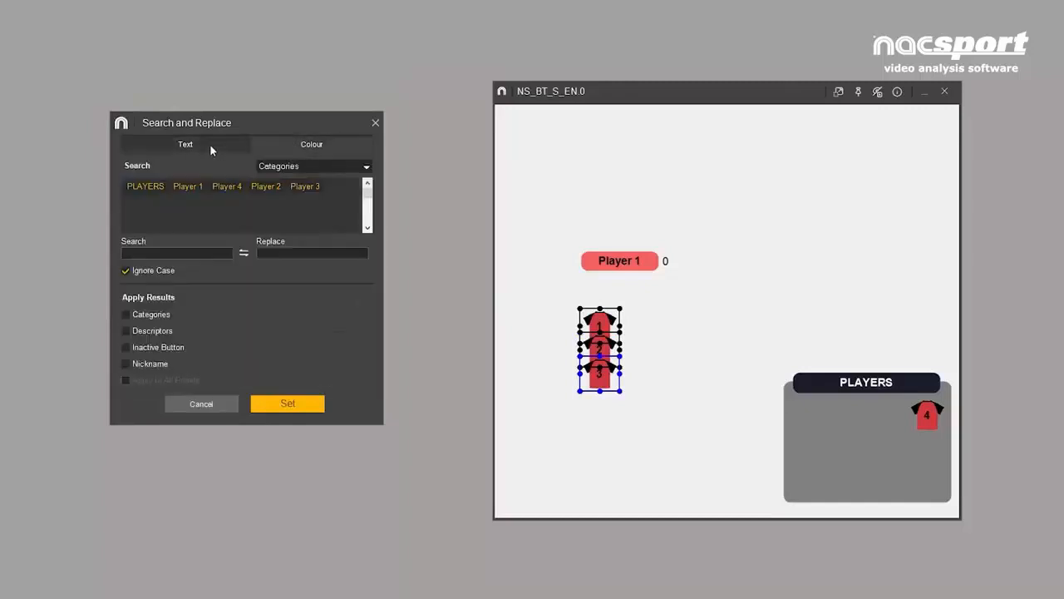
{"action": "left_click", "coordinate": [366, 168]}
{"action": "left_click", "coordinate": [326, 212]}
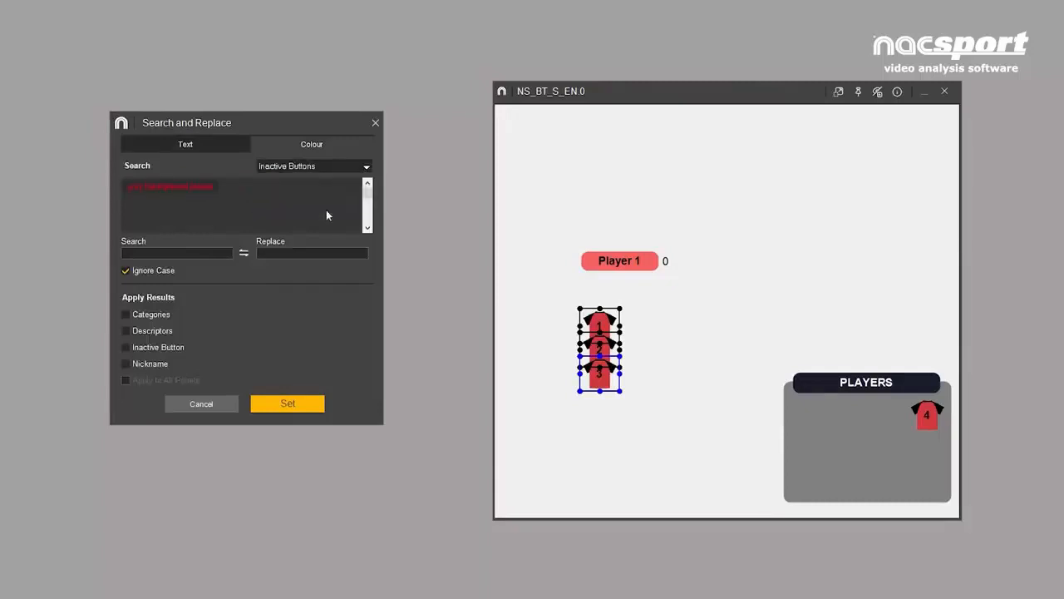
{"action": "left_click", "coordinate": [365, 167]}
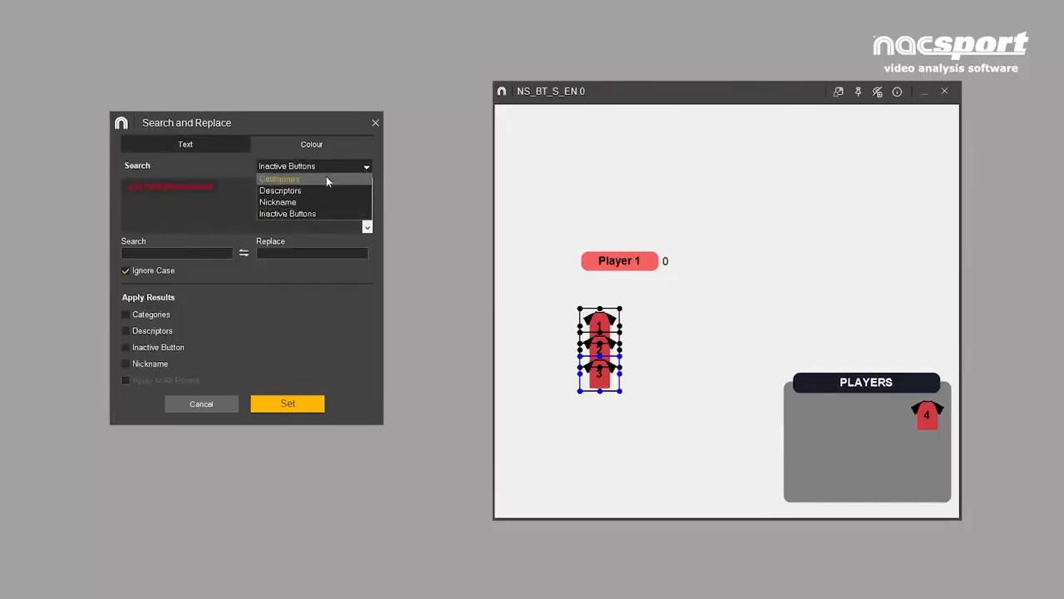
{"action": "left_click", "coordinate": [326, 176]}
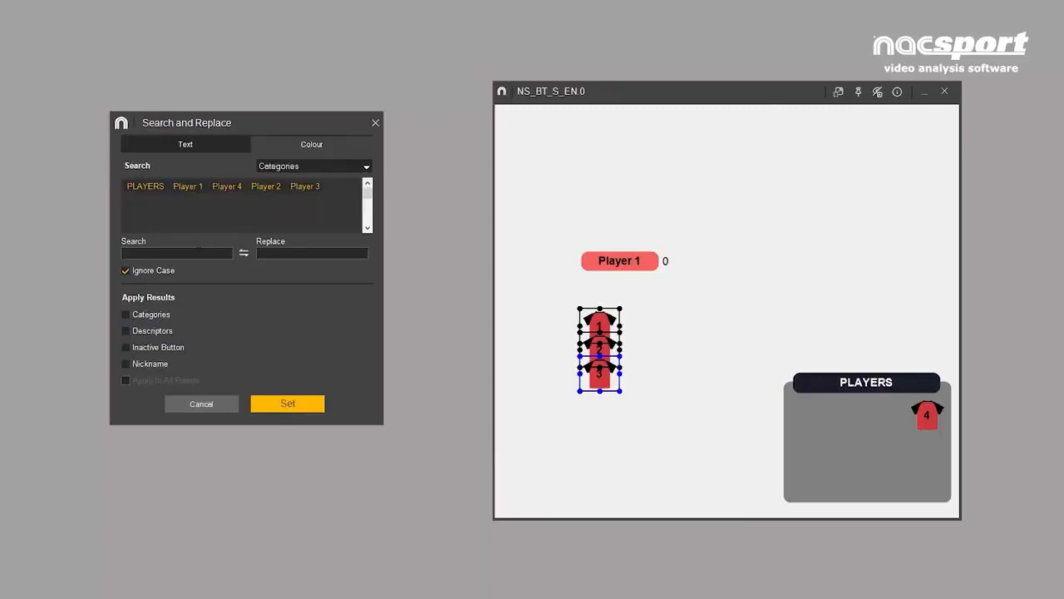
{"action": "type", "text": "Pla"}
{"action": "type", "text": "yer"}
{"action": "type", "text": "Team_"}
{"action": "left_click", "coordinate": [288, 404]}
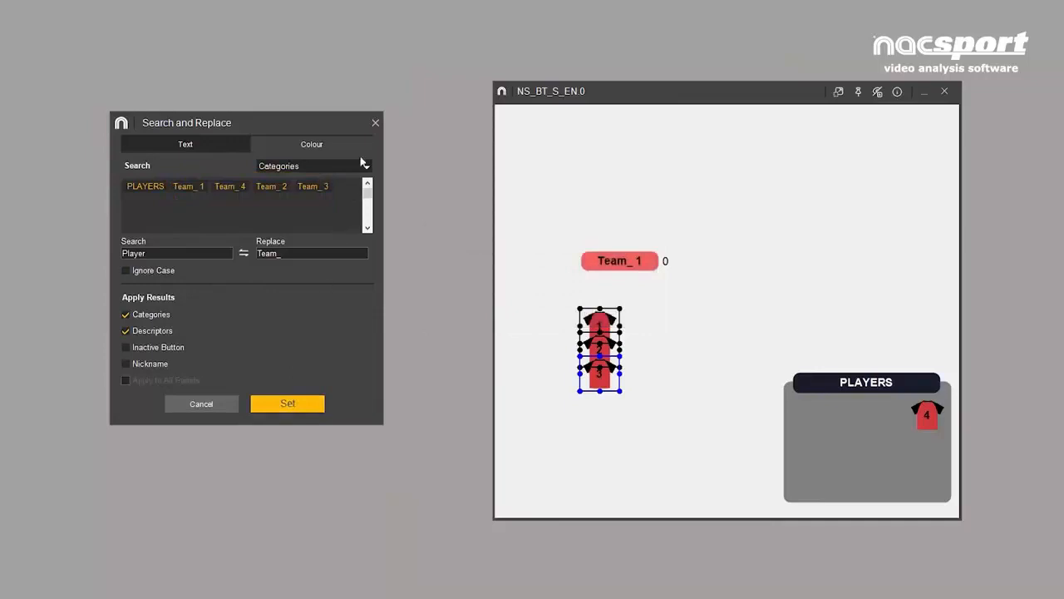
- Replace the font colour of the red Team_ button group with white
{"action": "left_click", "coordinate": [309, 143]}
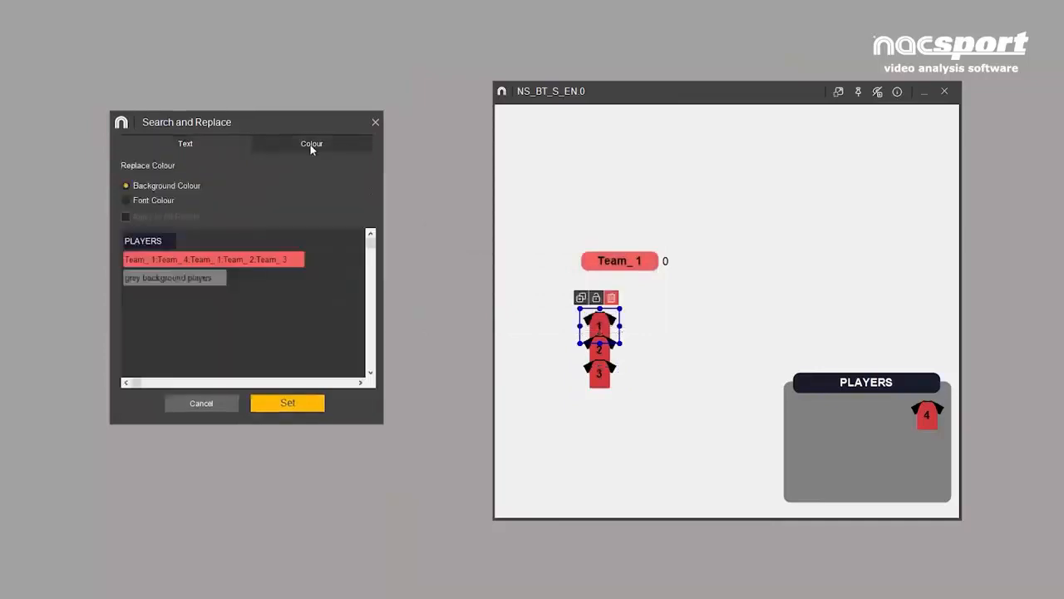
{"action": "left_click", "coordinate": [126, 201]}
{"action": "left_click", "coordinate": [191, 264]}
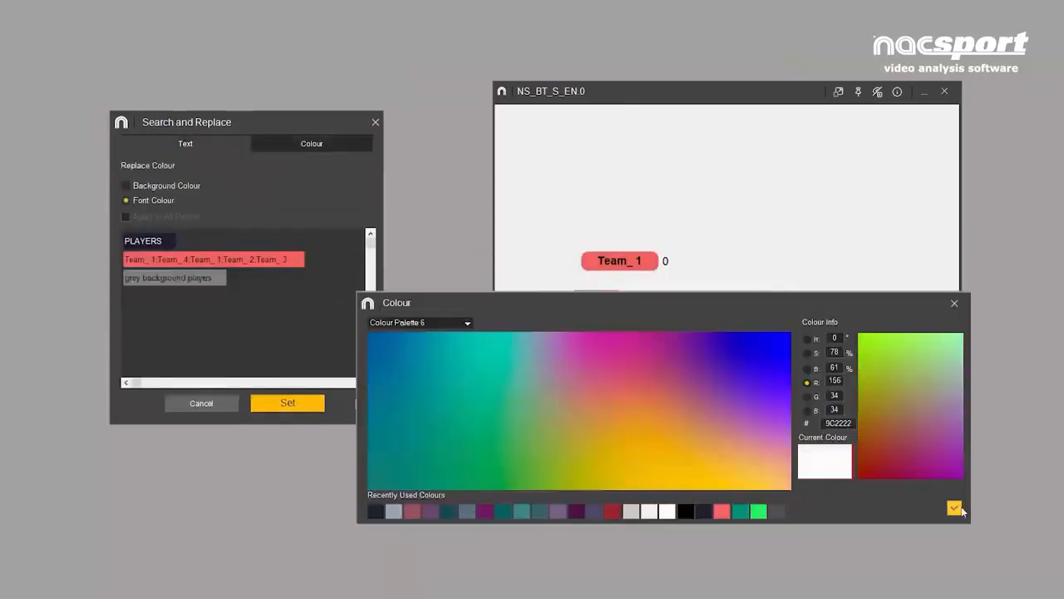
{"action": "left_click", "coordinate": [954, 508]}
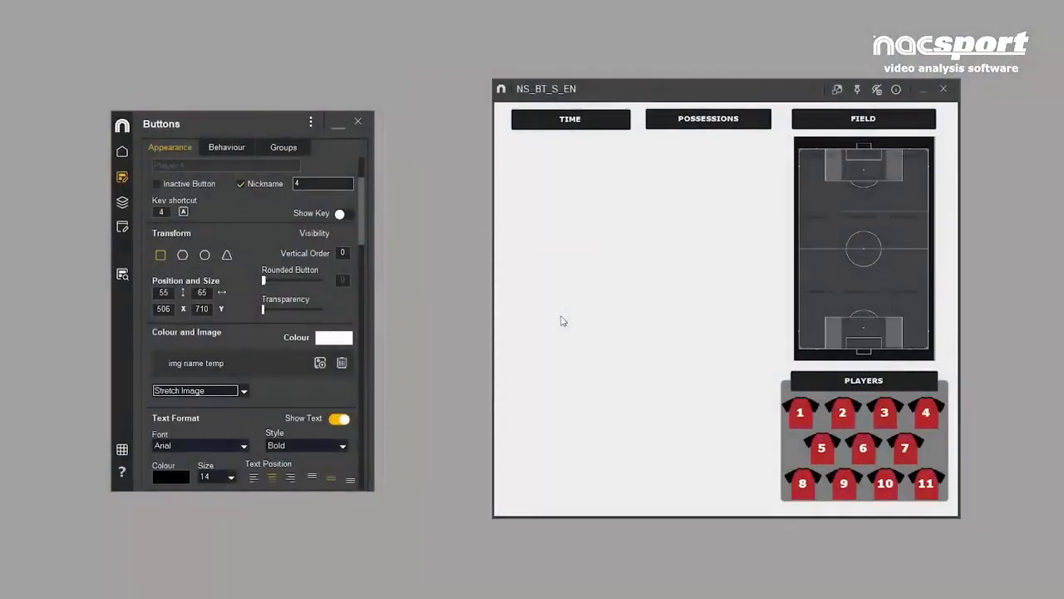
- Add a category button below TIME and a descriptor button beside it, and open the category button's behaviour settings
{"action": "double_click", "coordinate": [562, 321]}
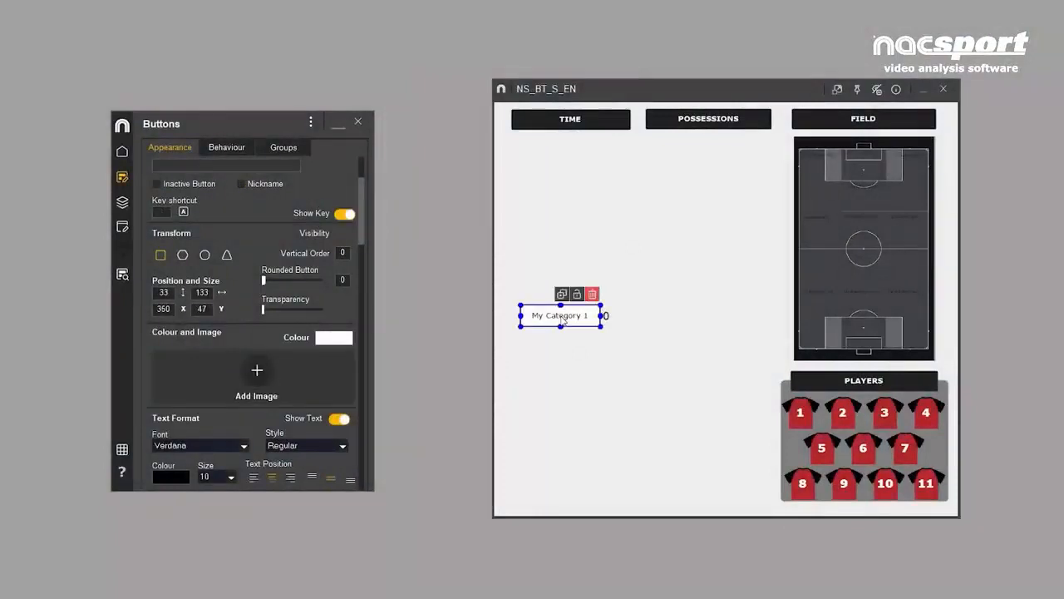
{"action": "double_click", "coordinate": [680, 312]}
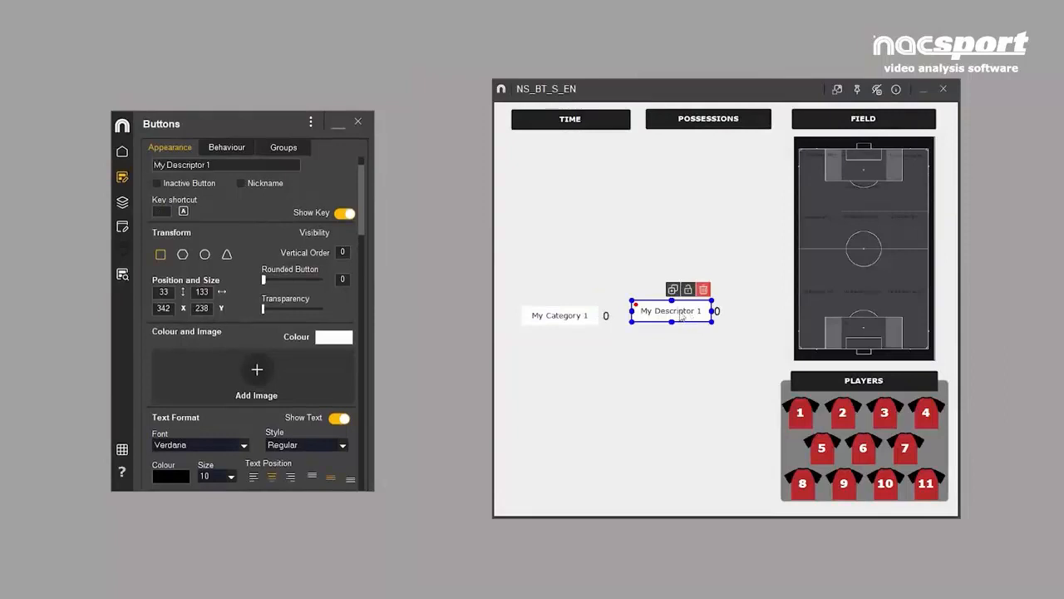
{"action": "left_click_drag", "start_coordinate": [676, 313], "coordinate": [685, 316]}
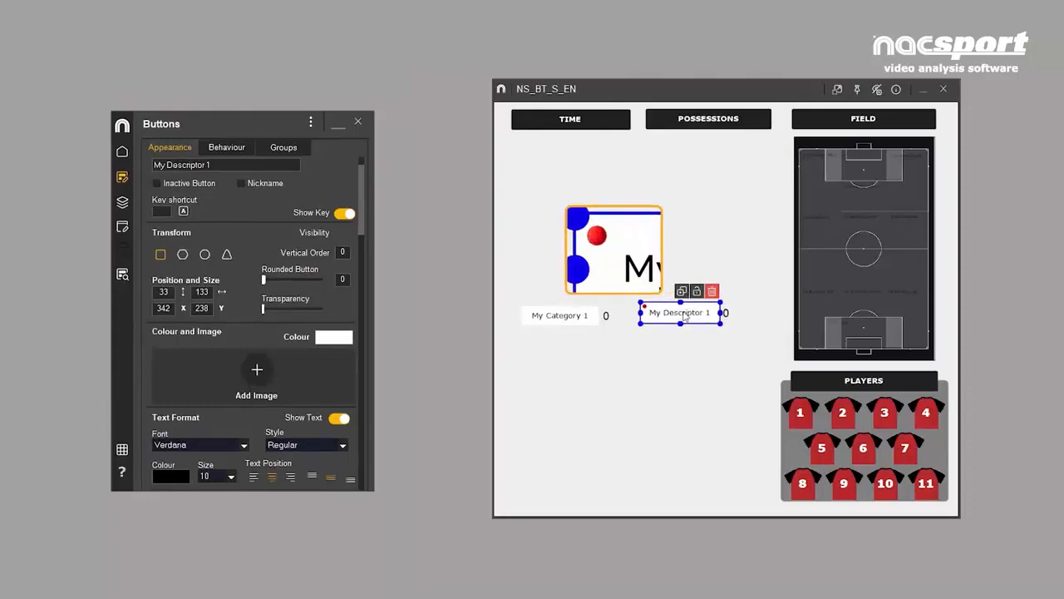
{"action": "left_click", "coordinate": [562, 318]}
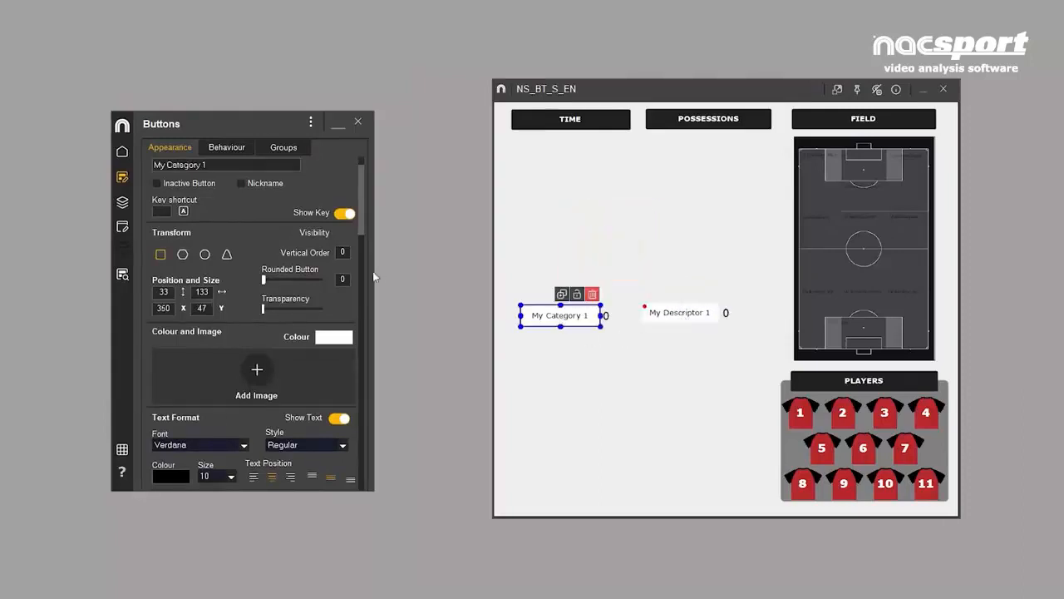
{"action": "left_click", "coordinate": [229, 148]}
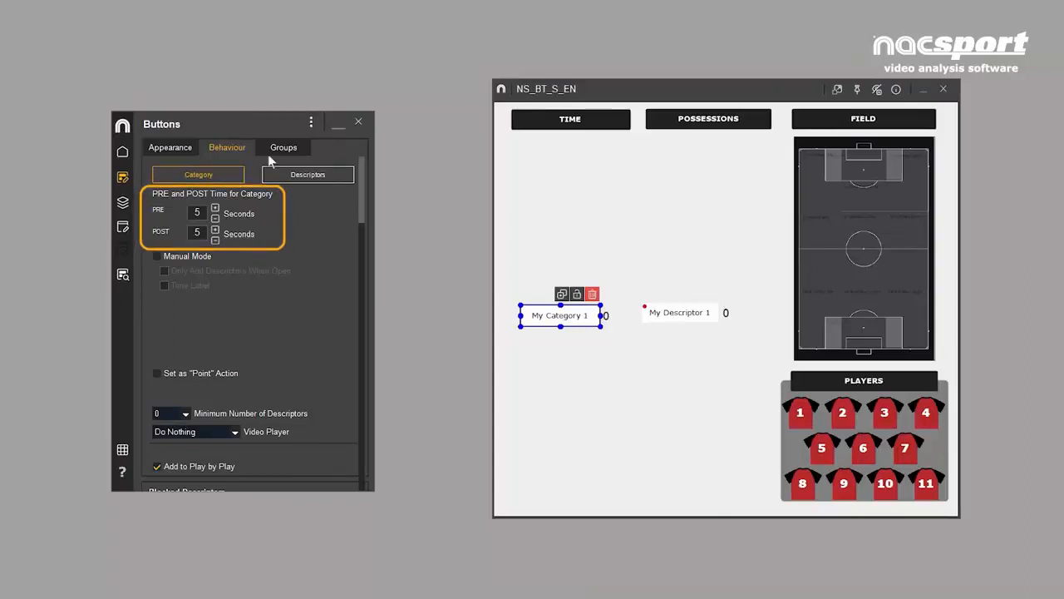
- Add another category button, name it Shot and place it directly above My Category 1
{"action": "double_click", "coordinate": [544, 203]}
{"action": "left_click_drag", "start_coordinate": [546, 204], "coordinate": [575, 214]}
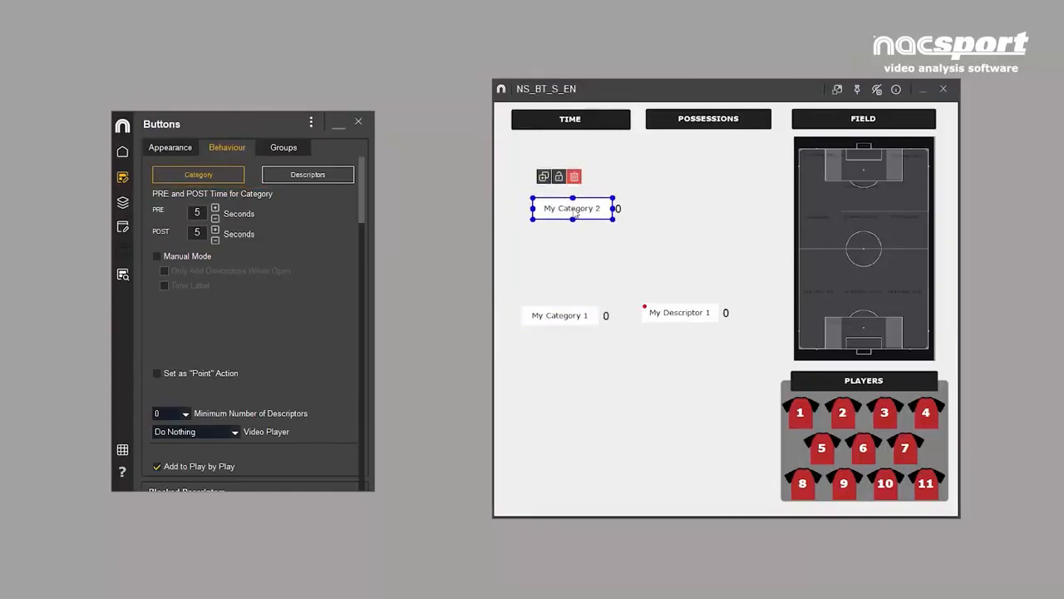
{"action": "double_click", "coordinate": [572, 210]}
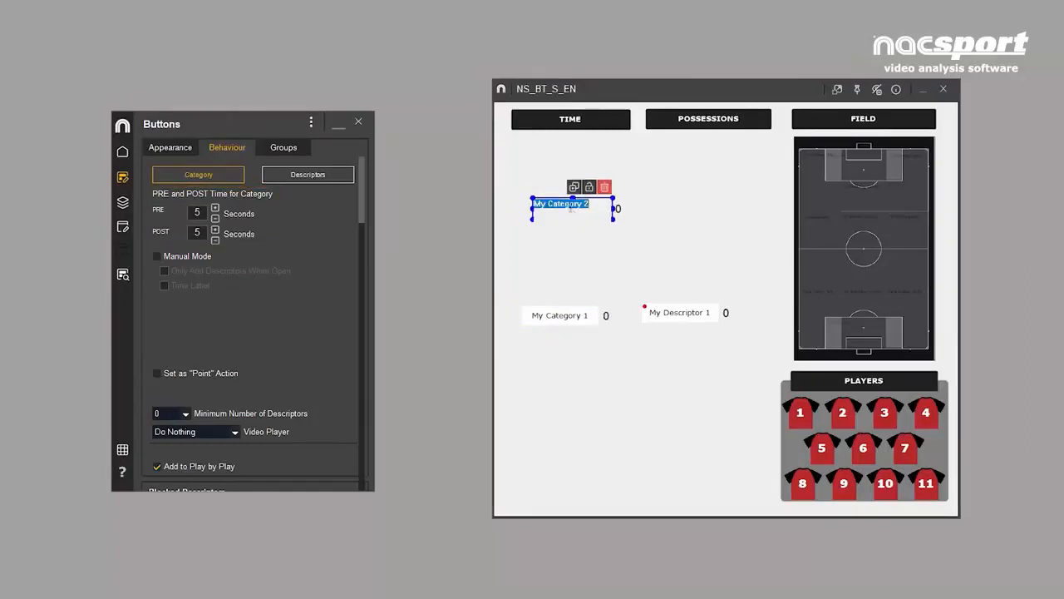
{"action": "type", "text": "Shot"}
{"action": "key", "text": "Return"}
{"action": "left_click_drag", "start_coordinate": [572, 212], "coordinate": [565, 274]}
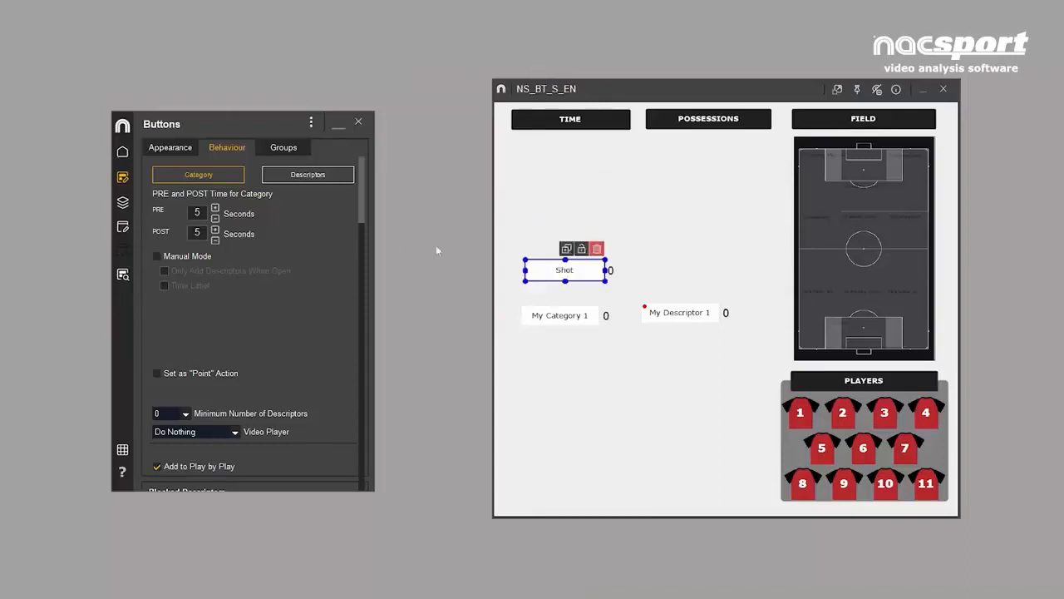
- Set the Shot button's category times to PRE 8 seconds and POST 3 seconds
{"action": "left_click", "coordinate": [214, 209]}
{"action": "left_click", "coordinate": [214, 209]}
{"action": "left_click", "coordinate": [215, 209]}
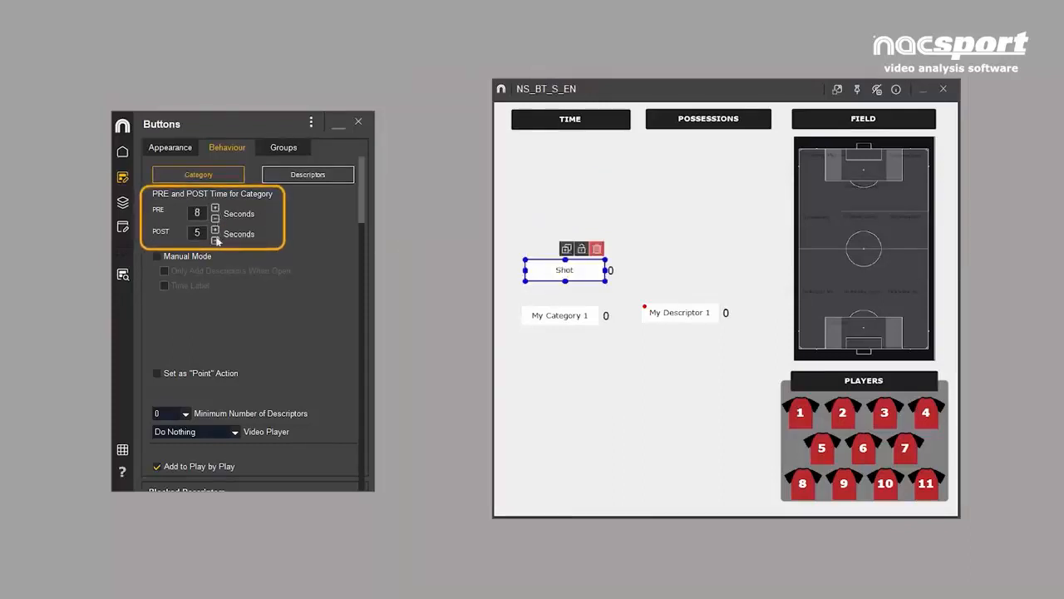
{"action": "left_click", "coordinate": [214, 240]}
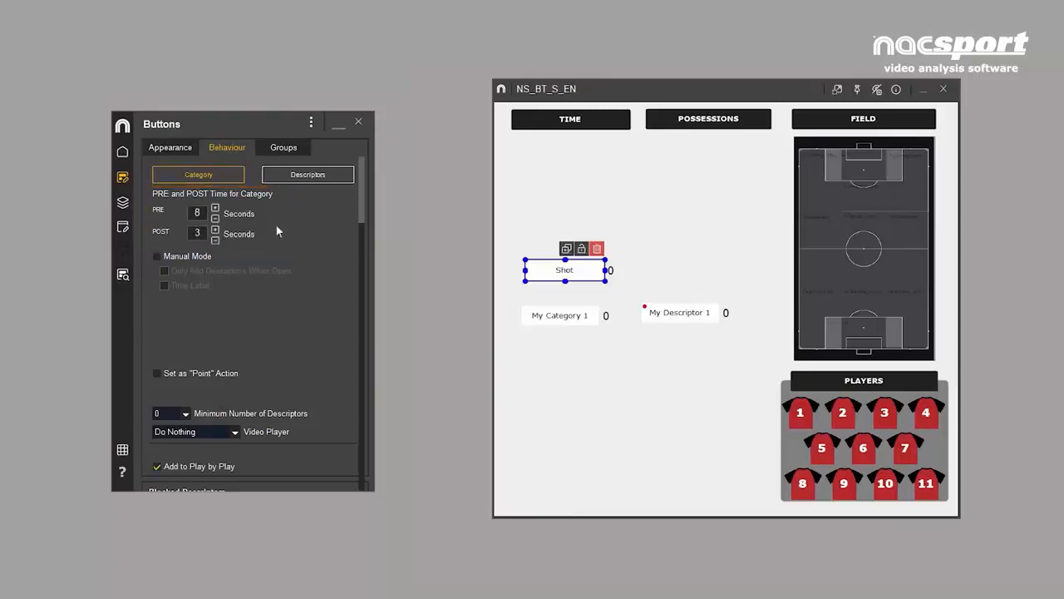
- Add a category button just under TIME in Manual Mode, with PRE 4 seconds and POST 2 seconds
{"action": "double_click", "coordinate": [563, 181]}
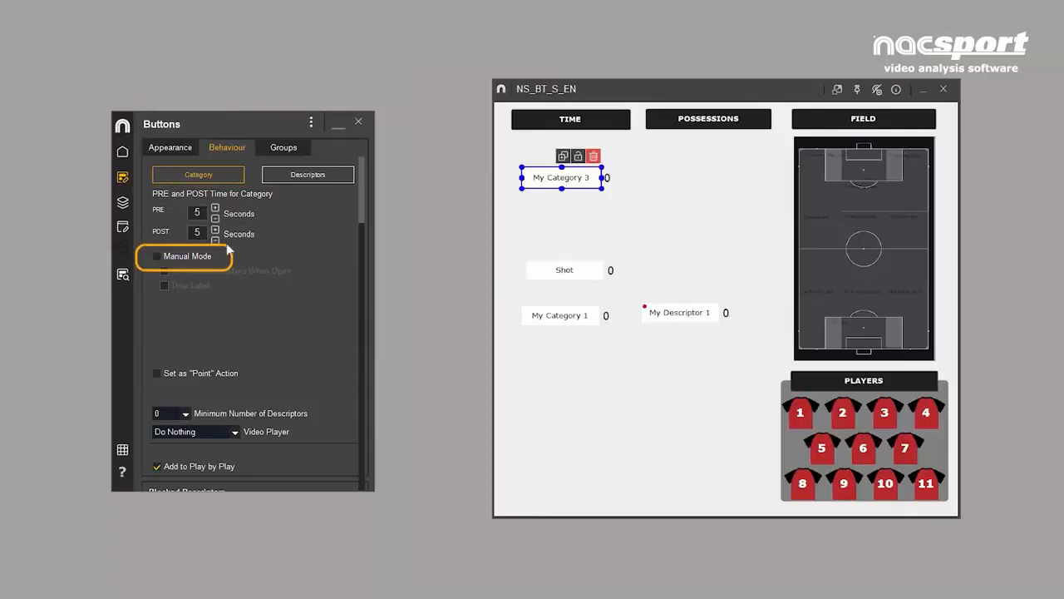
{"action": "left_click", "coordinate": [156, 256]}
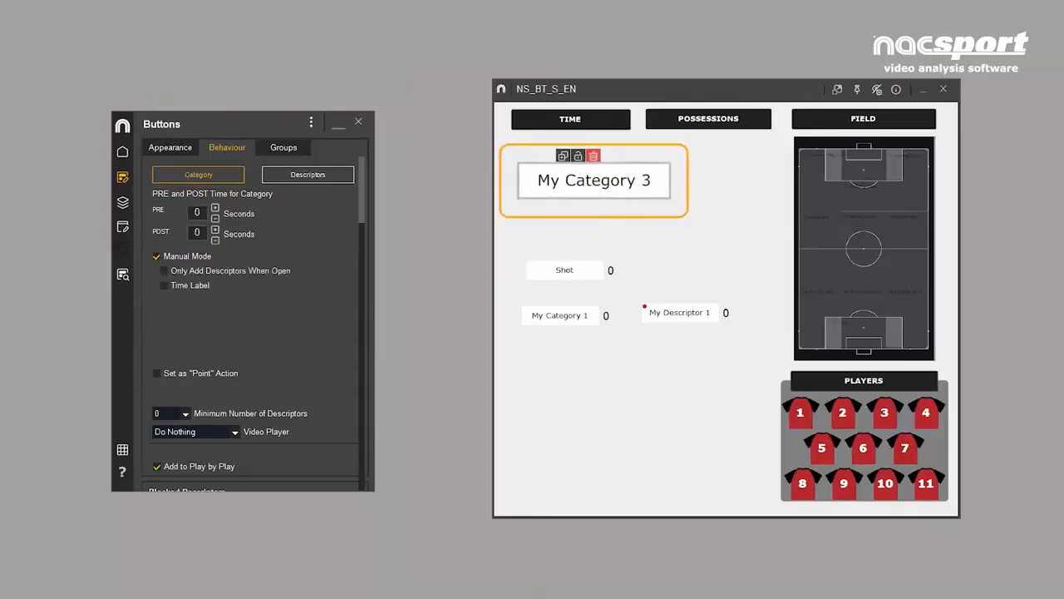
{"action": "left_click", "coordinate": [587, 180]}
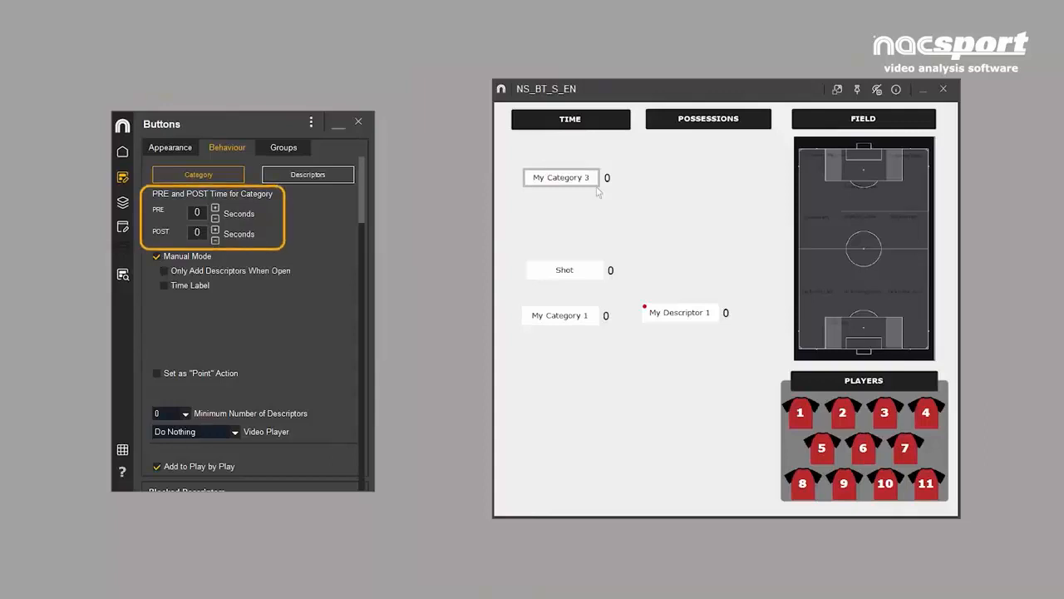
{"action": "left_click", "coordinate": [216, 209]}
{"action": "left_click", "coordinate": [216, 209]}
{"action": "left_click", "coordinate": [216, 209]}
{"action": "left_click", "coordinate": [216, 208]}
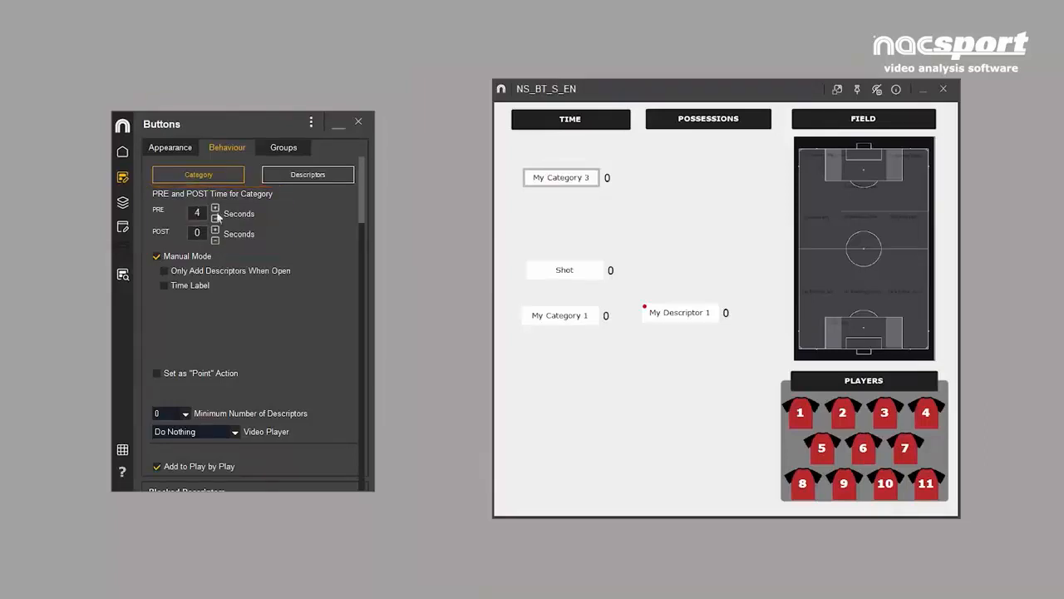
{"action": "left_click", "coordinate": [216, 231]}
{"action": "left_click", "coordinate": [216, 230]}
- Rename the manual category button under TIME as Attack and make it narrower
{"action": "double_click", "coordinate": [562, 177]}
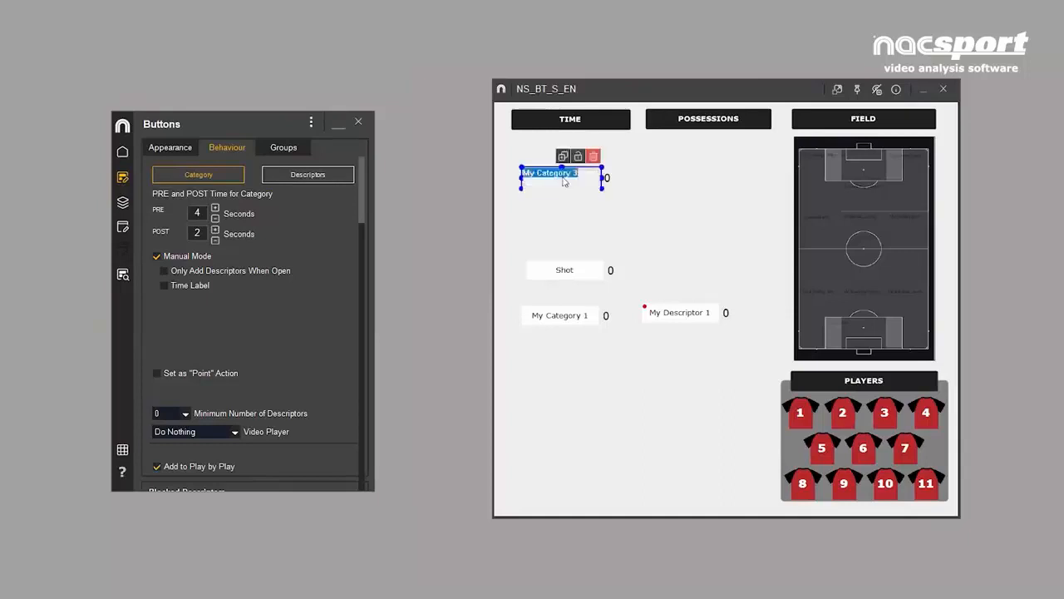
{"action": "key", "text": "BackSpace"}
{"action": "type", "text": "Attack"}
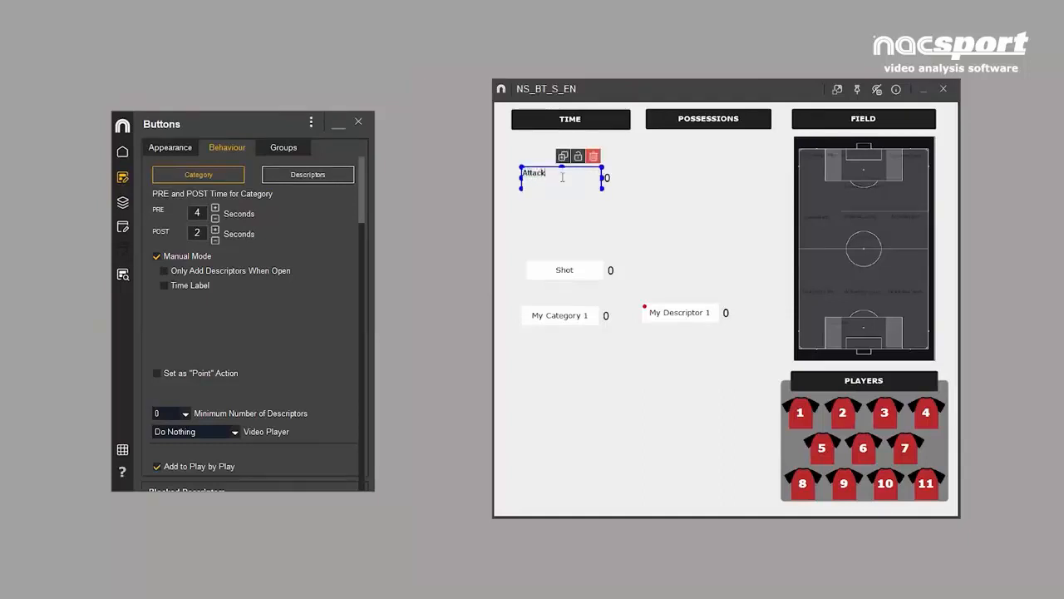
{"action": "key", "text": "Return"}
{"action": "left_click_drag", "start_coordinate": [604, 184], "coordinate": [628, 176]}
- Add a category button beside Attack, name it Defense and enable its Manual Mode
{"action": "double_click", "coordinate": [619, 181]}
{"action": "double_click", "coordinate": [616, 179]}
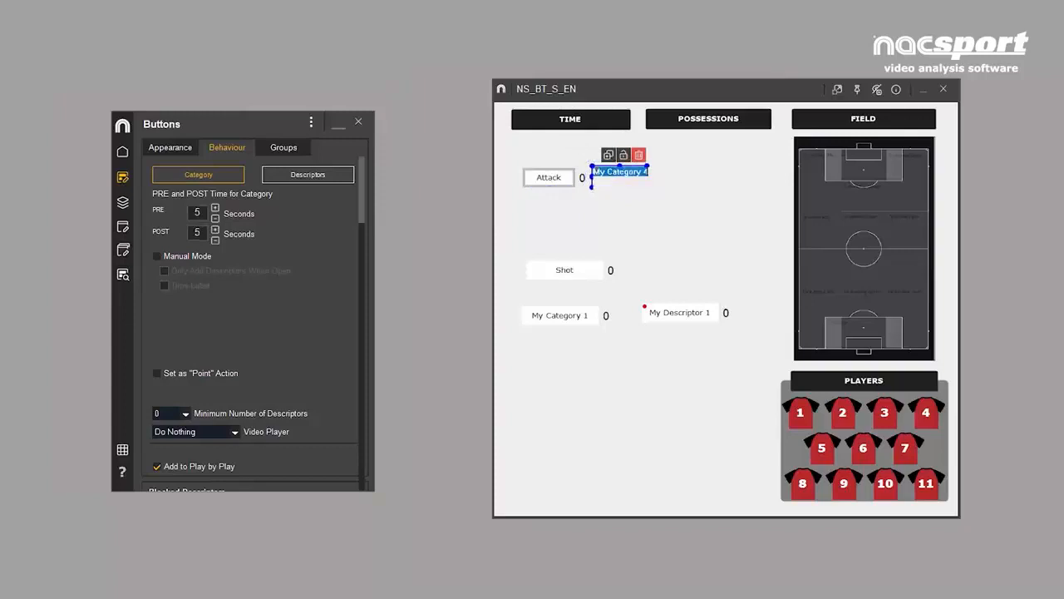
{"action": "type", "text": "Defense"}
{"action": "key", "text": "Return"}
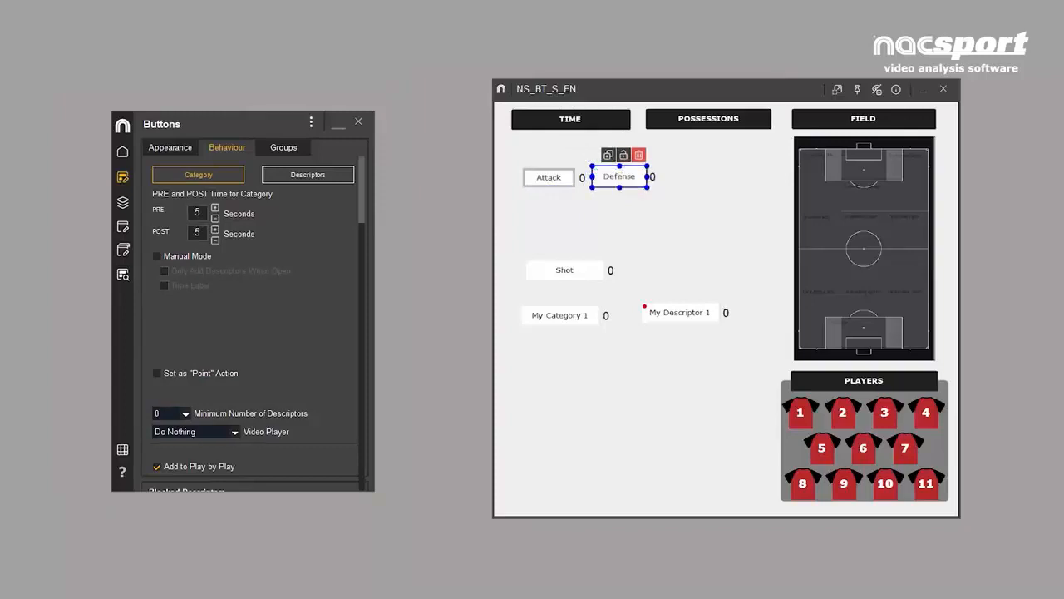
{"action": "left_click", "coordinate": [158, 256]}
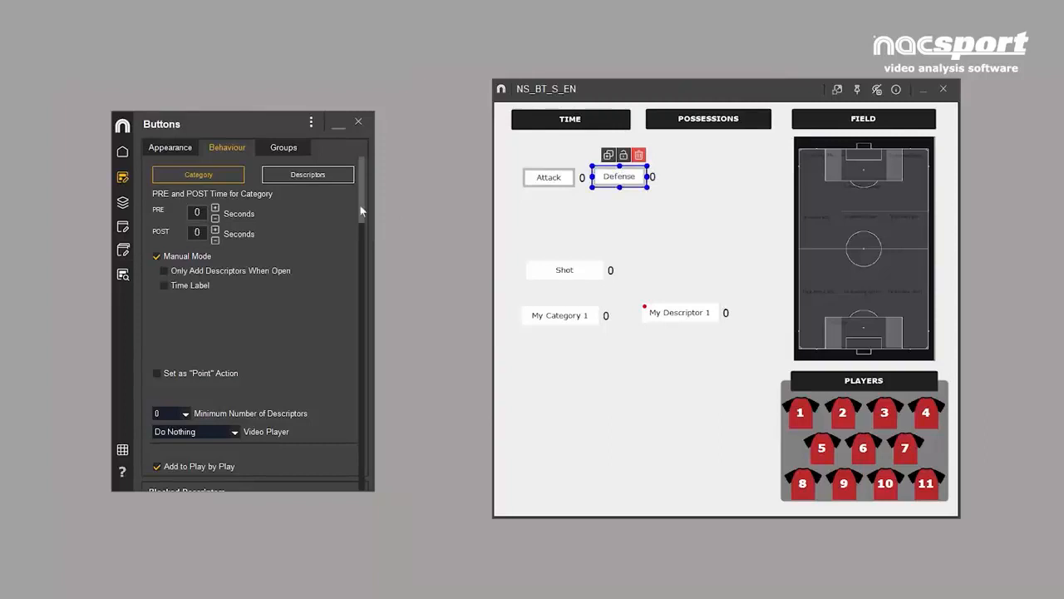
{"action": "left_click_drag", "start_coordinate": [360, 211], "coordinate": [374, 482]}
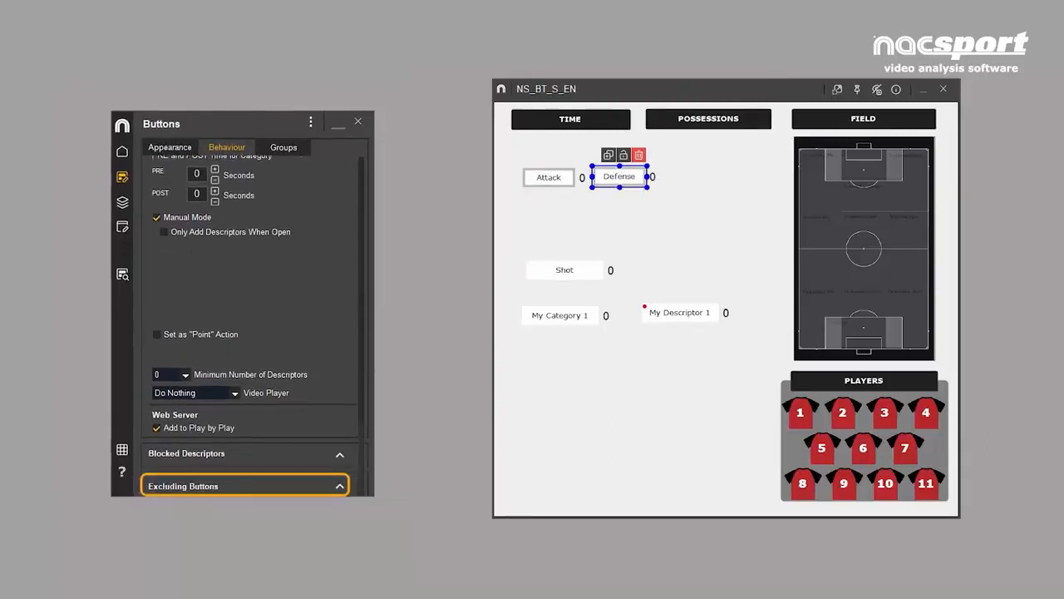
- Set Attack as an excluding button for the Defense category
{"action": "left_click", "coordinate": [339, 486]}
{"action": "left_click", "coordinate": [149, 200]}
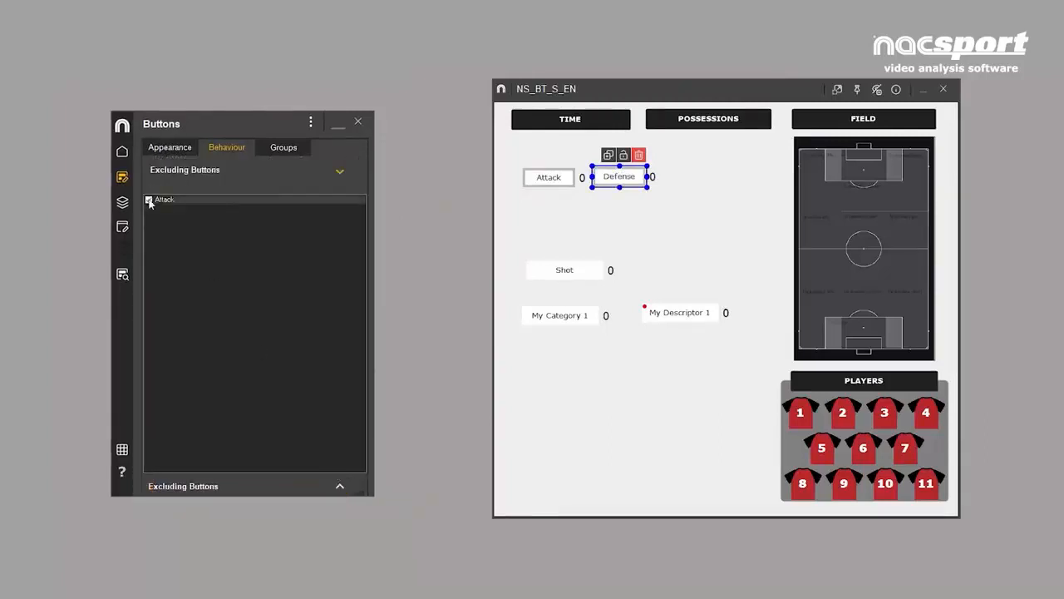
{"action": "left_click", "coordinate": [547, 179]}
{"action": "left_click", "coordinate": [635, 179]}
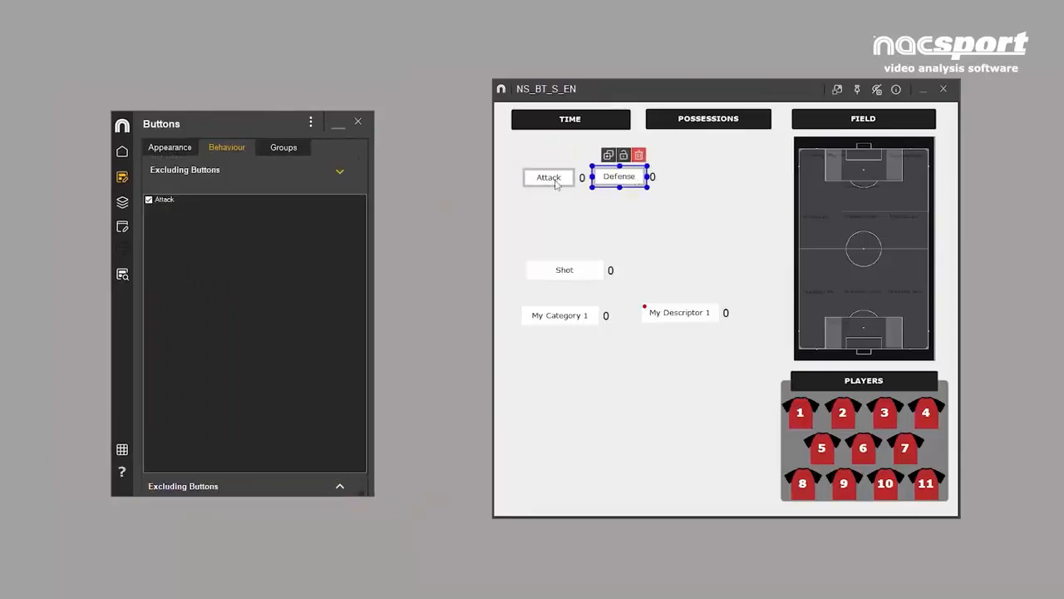
{"action": "left_click", "coordinate": [553, 179]}
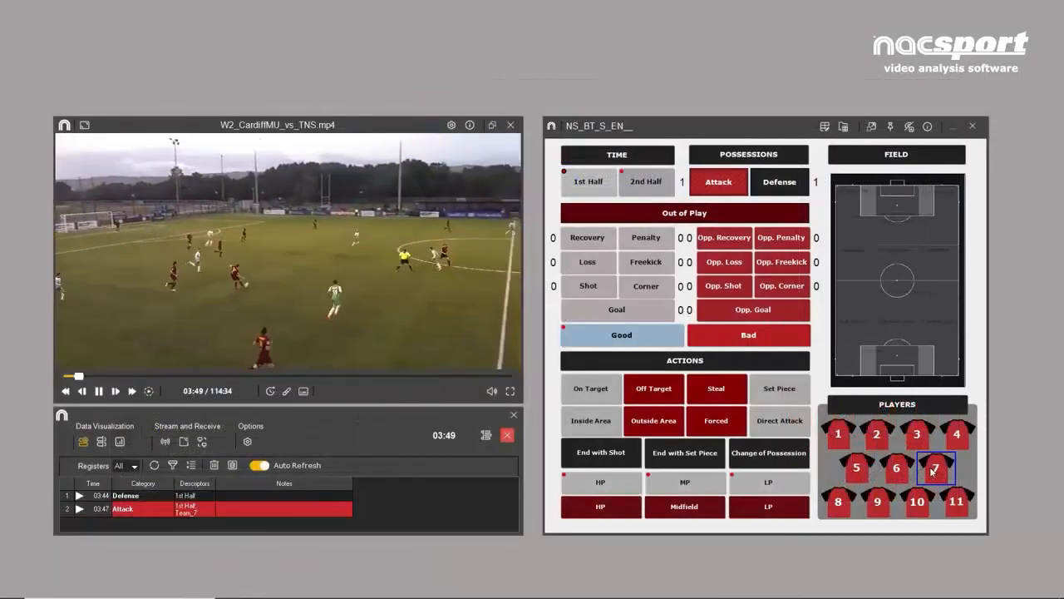
- Add player 2 to the open Attack register, then start a Defense register in the match tagging template
{"action": "left_click", "coordinate": [877, 434]}
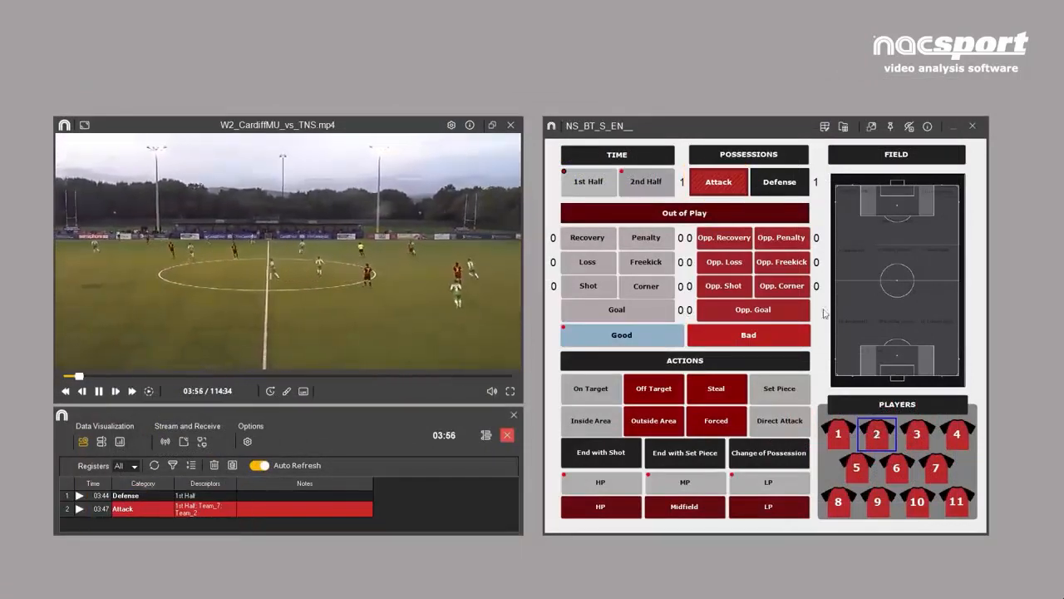
{"action": "left_click", "coordinate": [798, 184]}
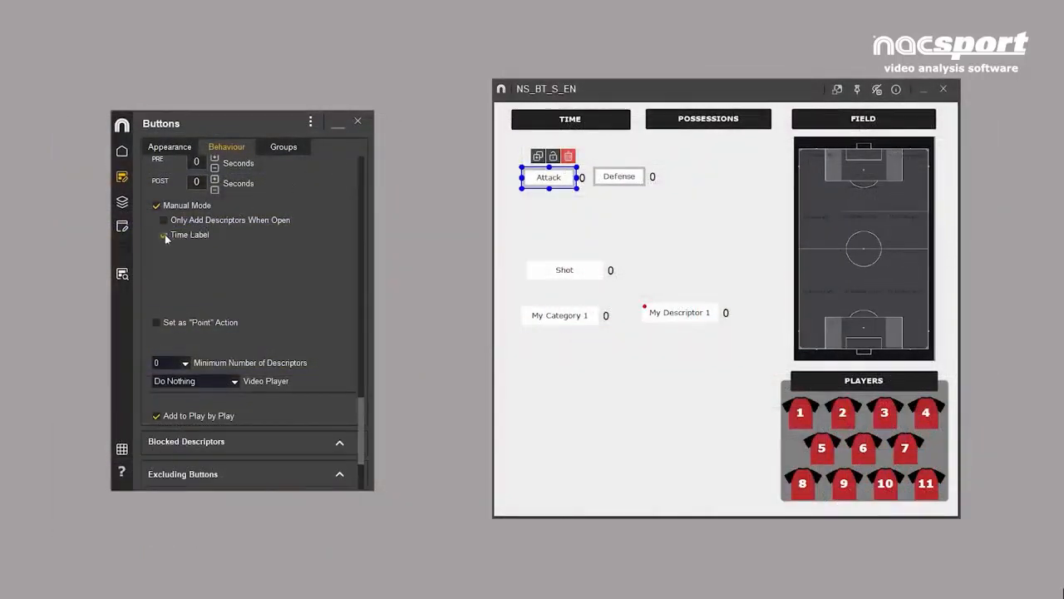
- Move the Attack and Defense buttons together so they sit side by side under the POSSESSIONS header
{"action": "left_click_drag", "start_coordinate": [507, 168], "coordinate": [743, 158]}
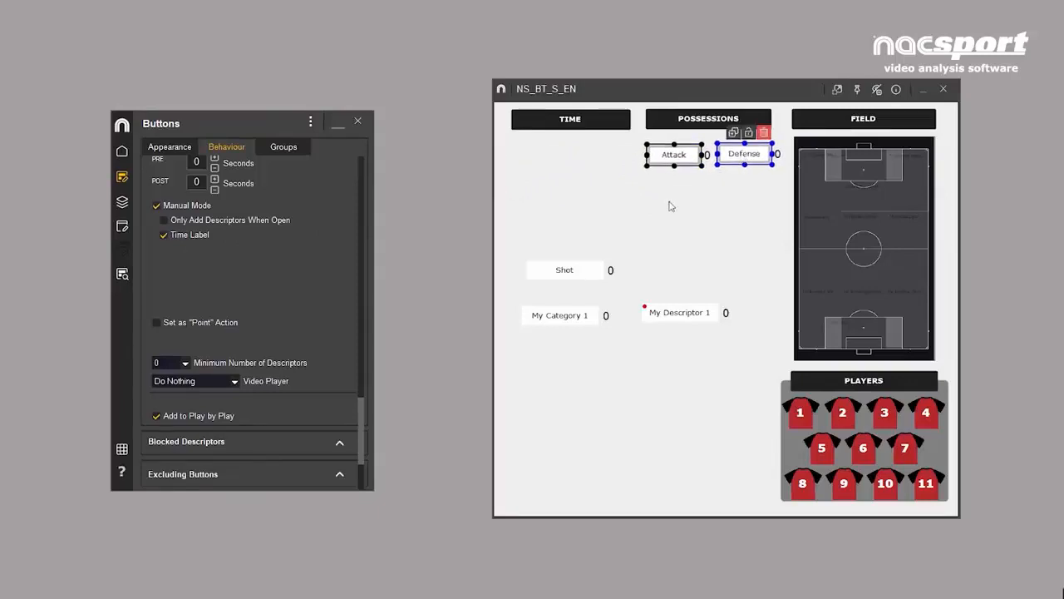
- Convert the My Category 1 button into a descriptor and rename it Good
{"action": "left_click", "coordinate": [571, 314]}
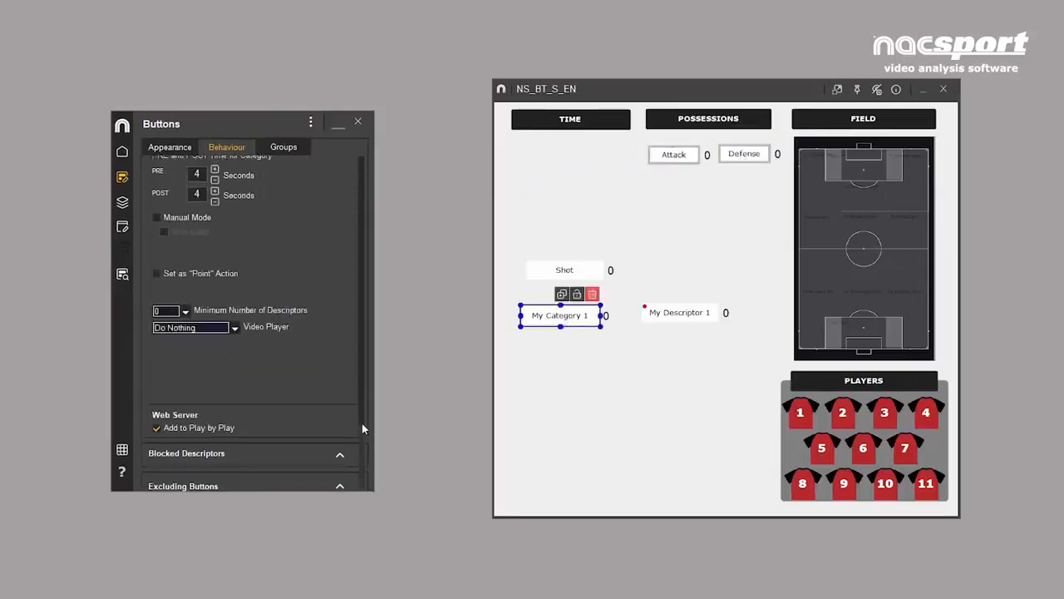
{"action": "scroll", "coordinate": [364, 404], "scroll_direction": "up", "scroll_amount": 3}
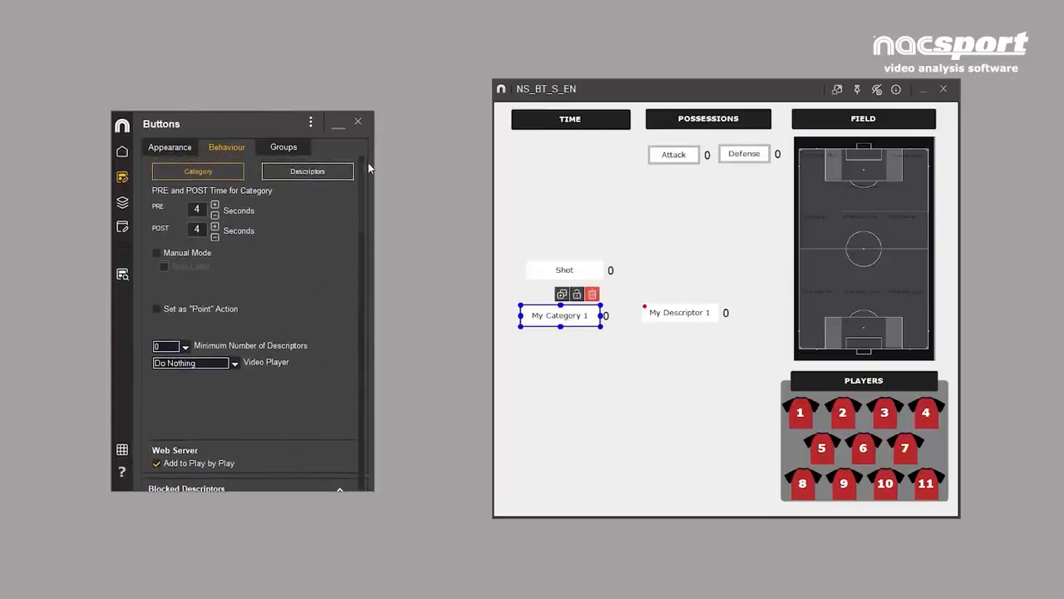
{"action": "double_click", "coordinate": [549, 315]}
{"action": "type", "text": "Good"}
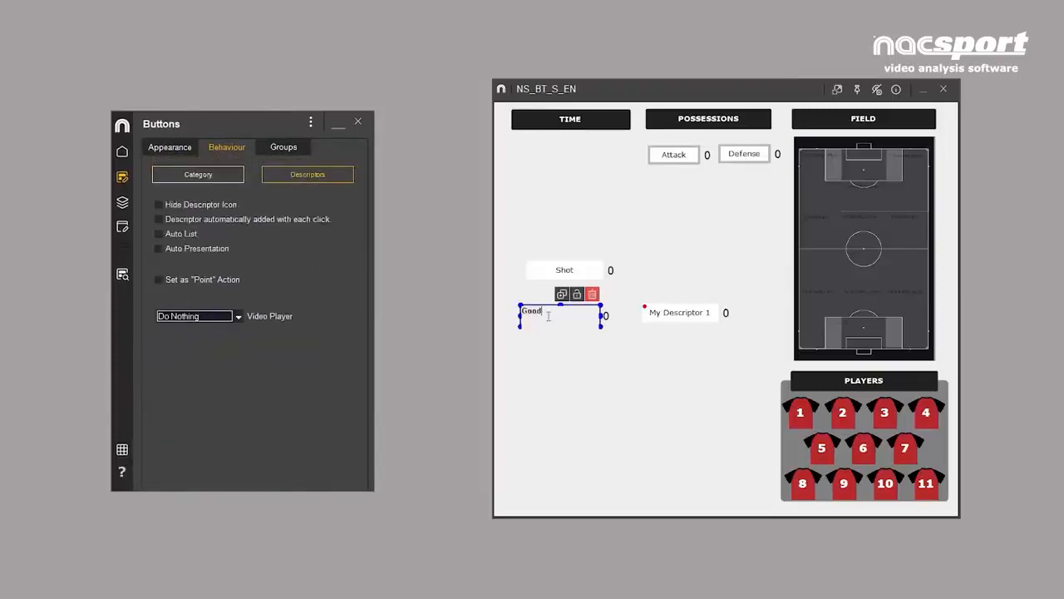
- Rename My Descriptor 1 as Bad and move the Shot, Good and Bad buttons together to the lower part of the template
{"action": "double_click", "coordinate": [690, 312]}
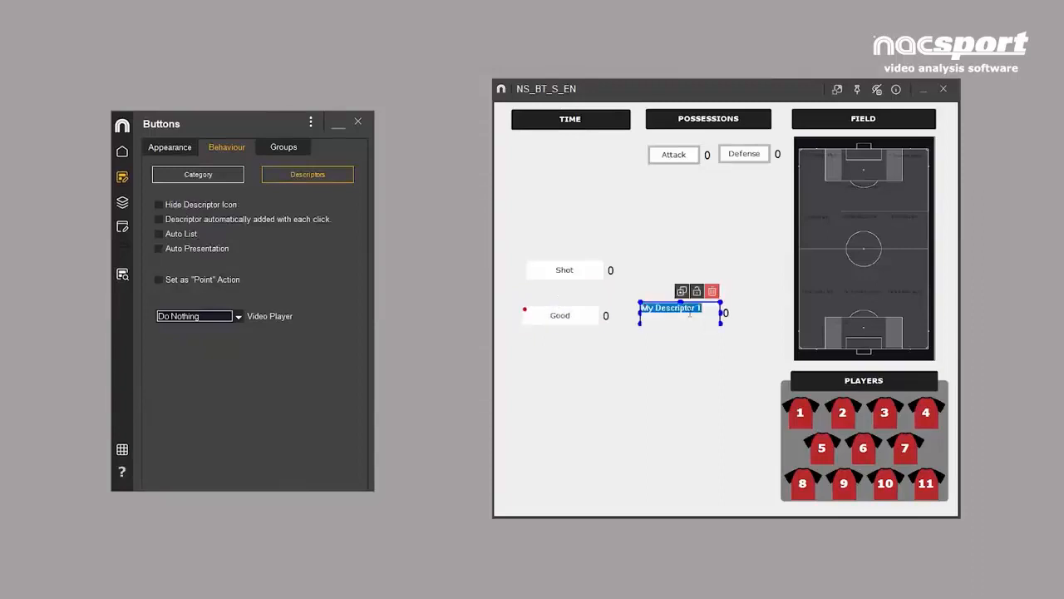
{"action": "type", "text": "Bad"}
{"action": "key", "text": "Return"}
{"action": "left_click_drag", "start_coordinate": [509, 231], "coordinate": [739, 351]}
{"action": "left_click_drag", "start_coordinate": [713, 324], "coordinate": [720, 431]}
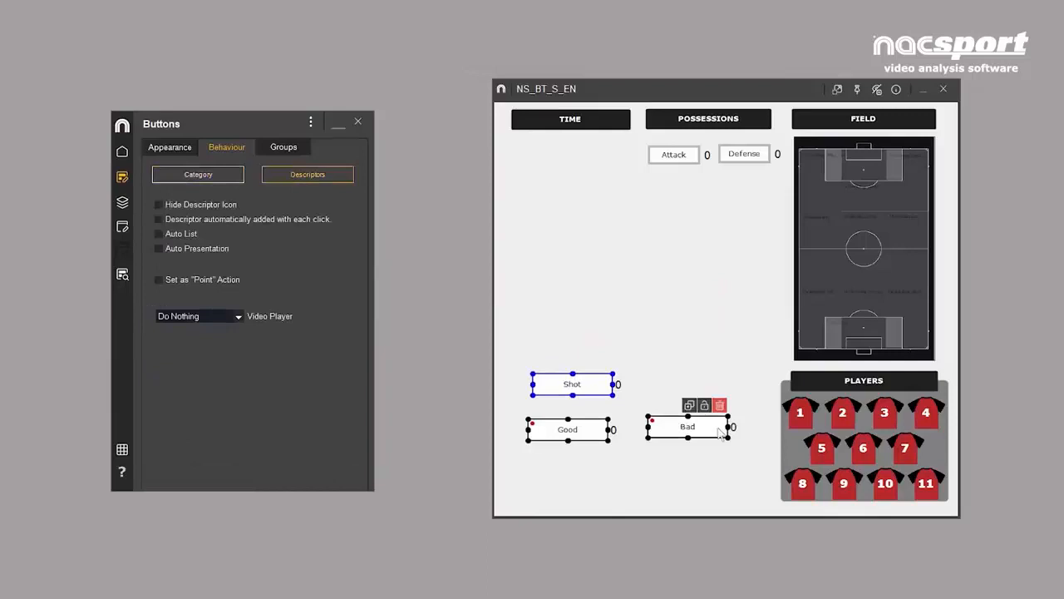
- Add a descriptor button below TIME, make it automatically added with each click, and name it 1 st Half
{"action": "double_click", "coordinate": [566, 224]}
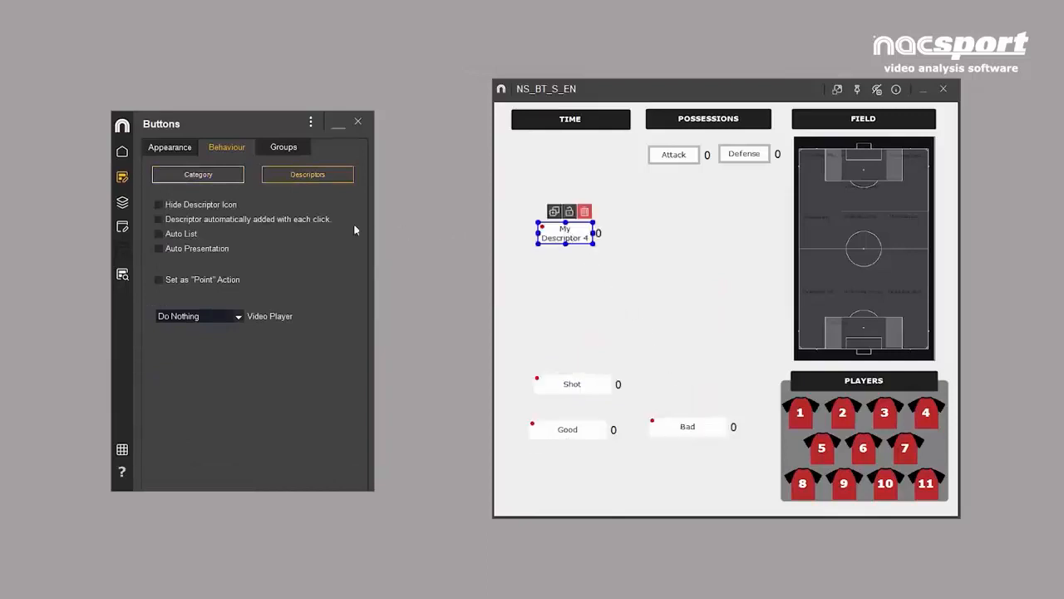
{"action": "left_click", "coordinate": [159, 218]}
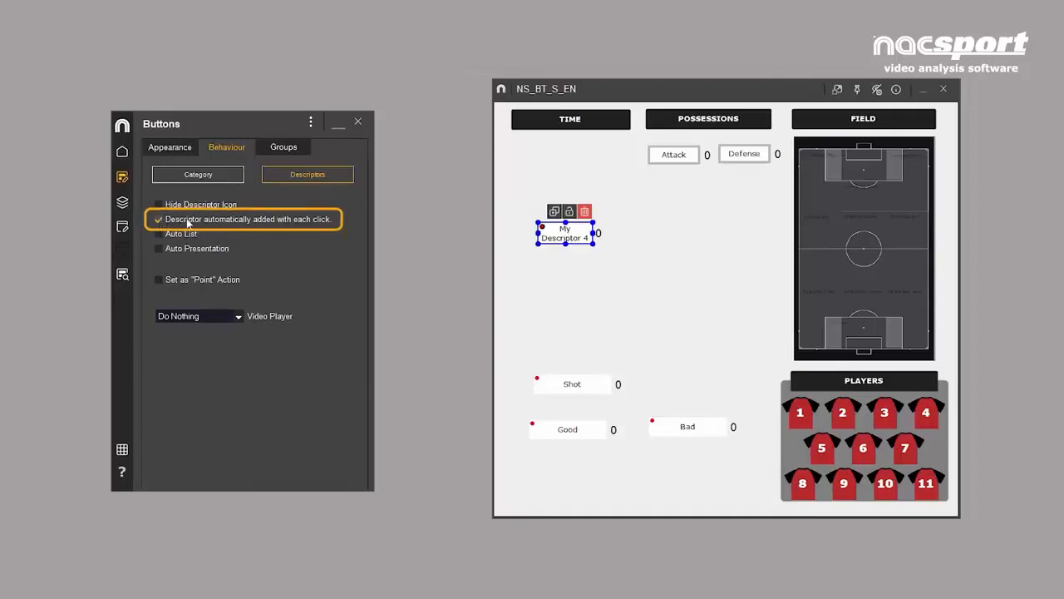
{"action": "double_click", "coordinate": [560, 235]}
{"action": "type", "text": "1 s"}
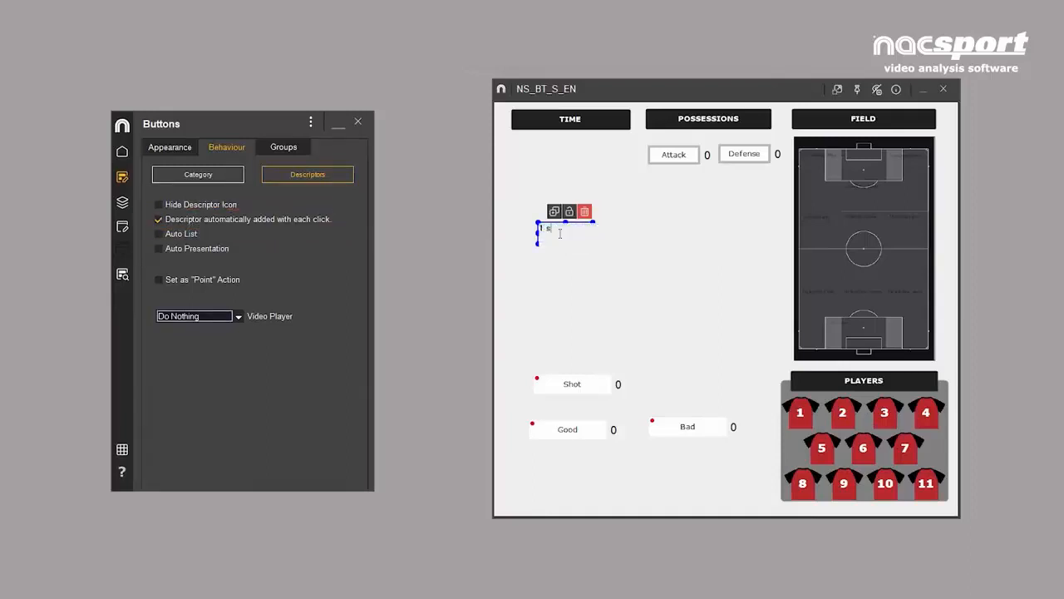
{"action": "type", "text": "t Half"}
{"action": "key", "text": "Return"}
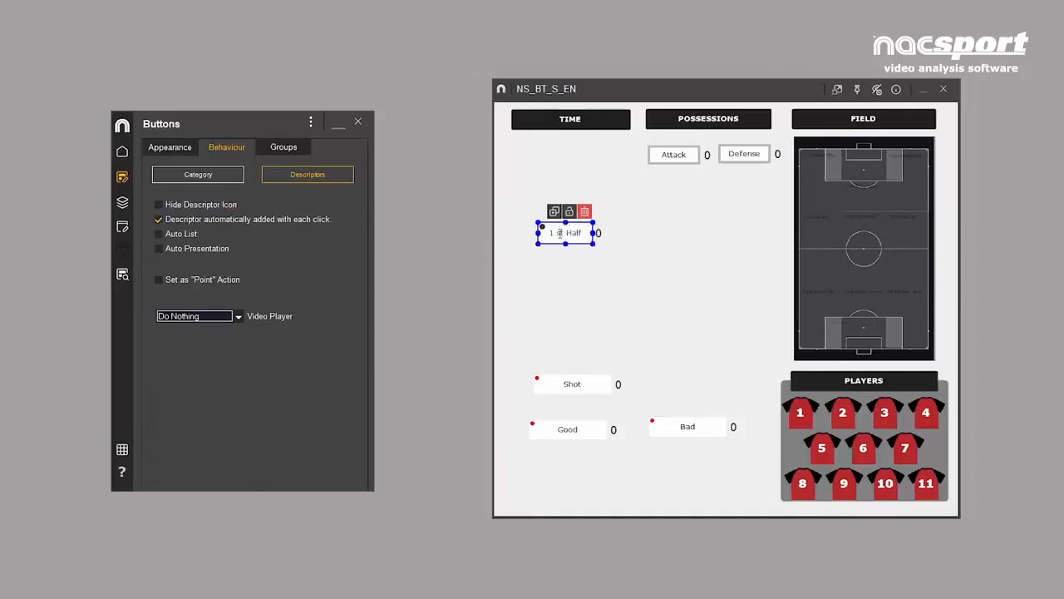
- Add a descriptor button named 2 nd Half and place both half buttons side by side directly under the TIME header
{"action": "left_click", "coordinate": [606, 237]}
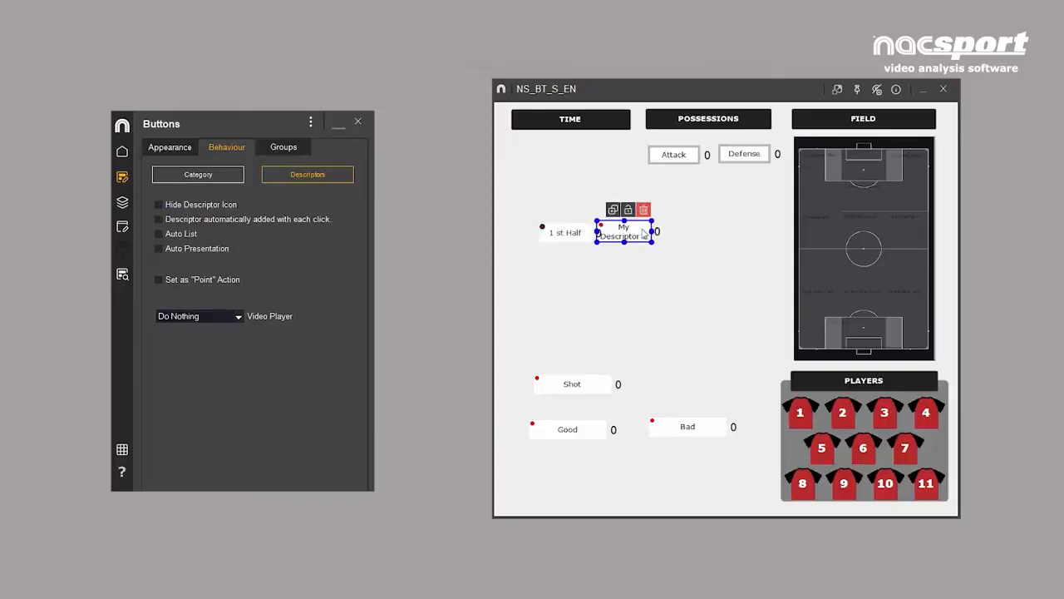
{"action": "double_click", "coordinate": [643, 234]}
{"action": "type", "text": "2 nd Half"}
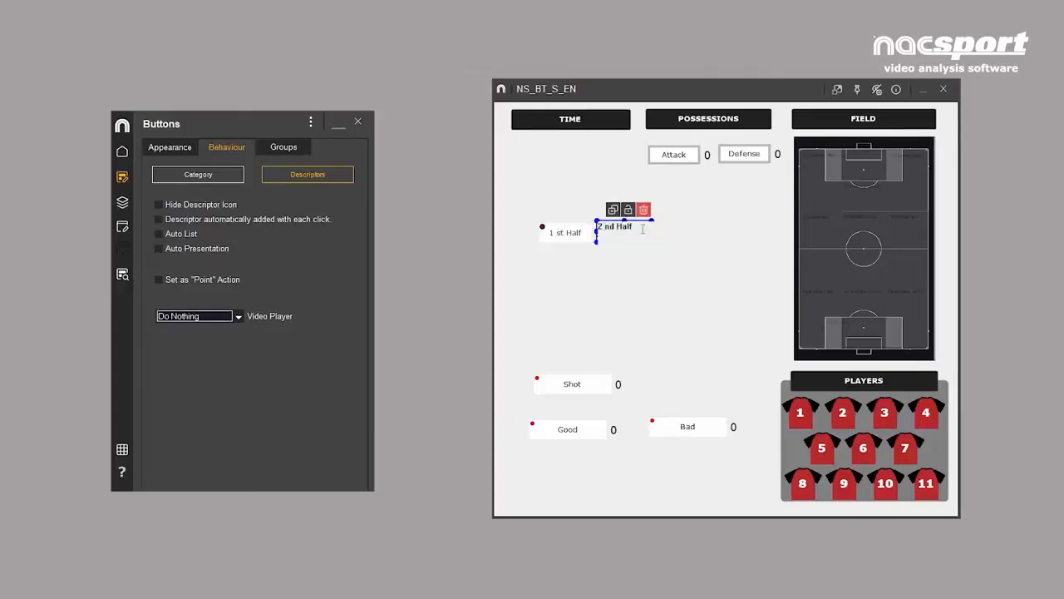
{"action": "key", "text": "Return"}
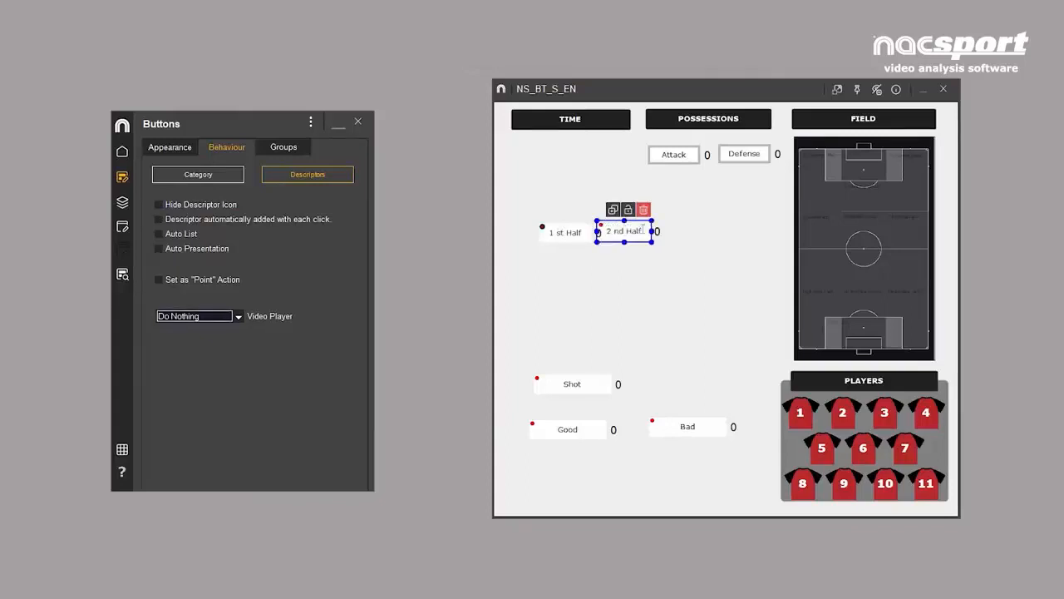
{"action": "left_click_drag", "start_coordinate": [643, 228], "coordinate": [607, 165]}
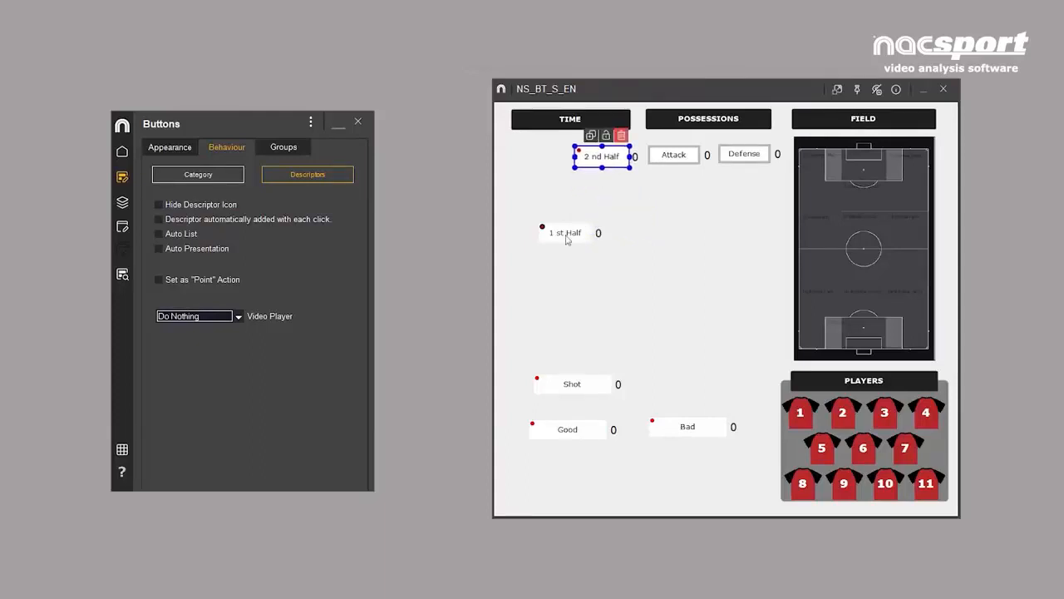
{"action": "left_click_drag", "start_coordinate": [569, 236], "coordinate": [538, 164]}
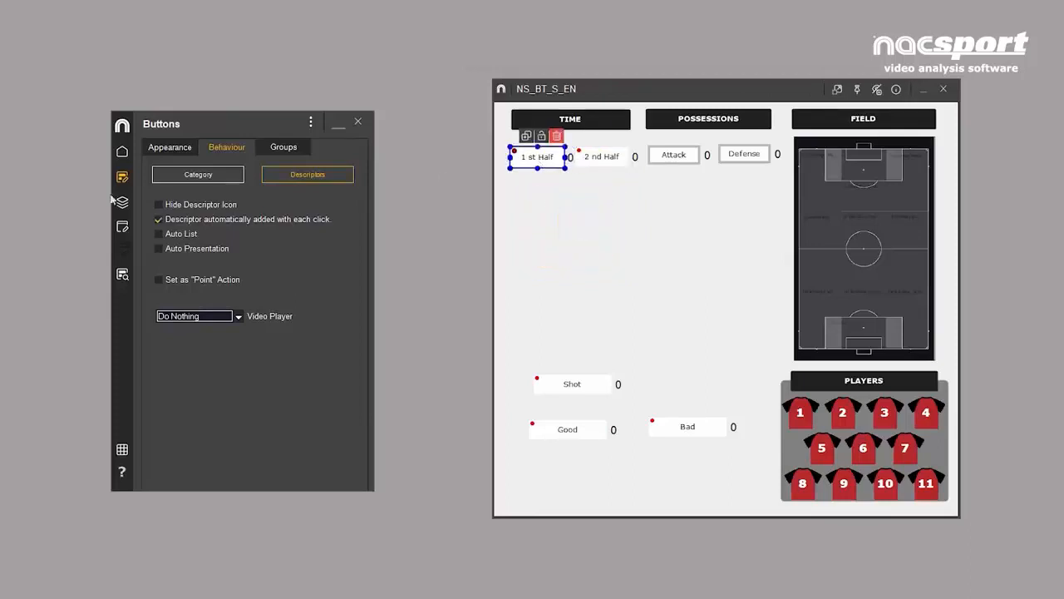
- Turn off automatic adding with each click for 1 st Half and turn it on for 2 nd Half
{"action": "left_click", "coordinate": [158, 219]}
{"action": "left_click", "coordinate": [606, 163]}
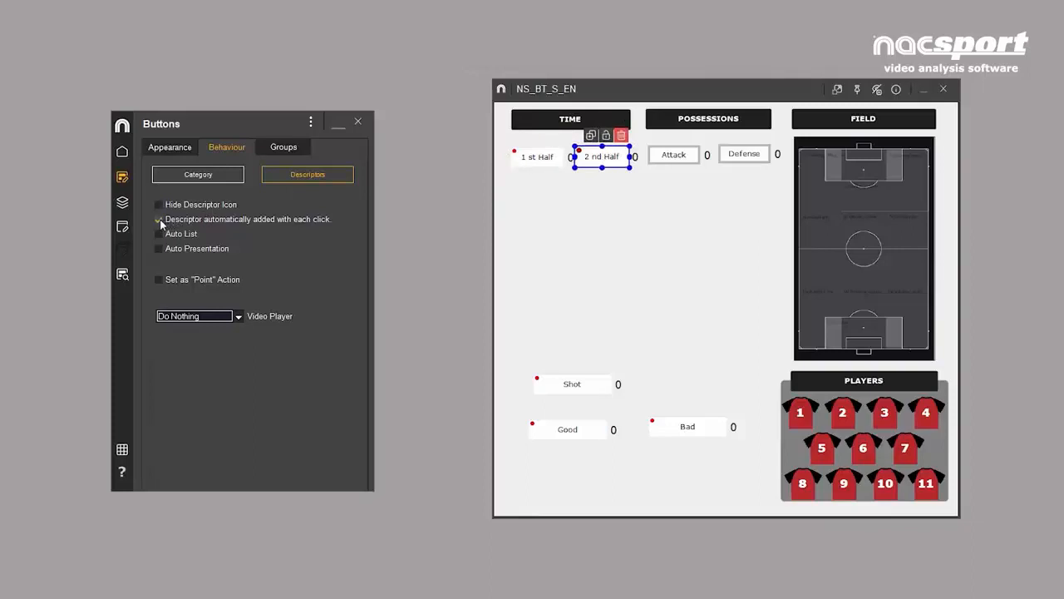
- Add a descriptor button in the empty area below the half buttons and name it Goal
{"action": "left_click", "coordinate": [572, 264]}
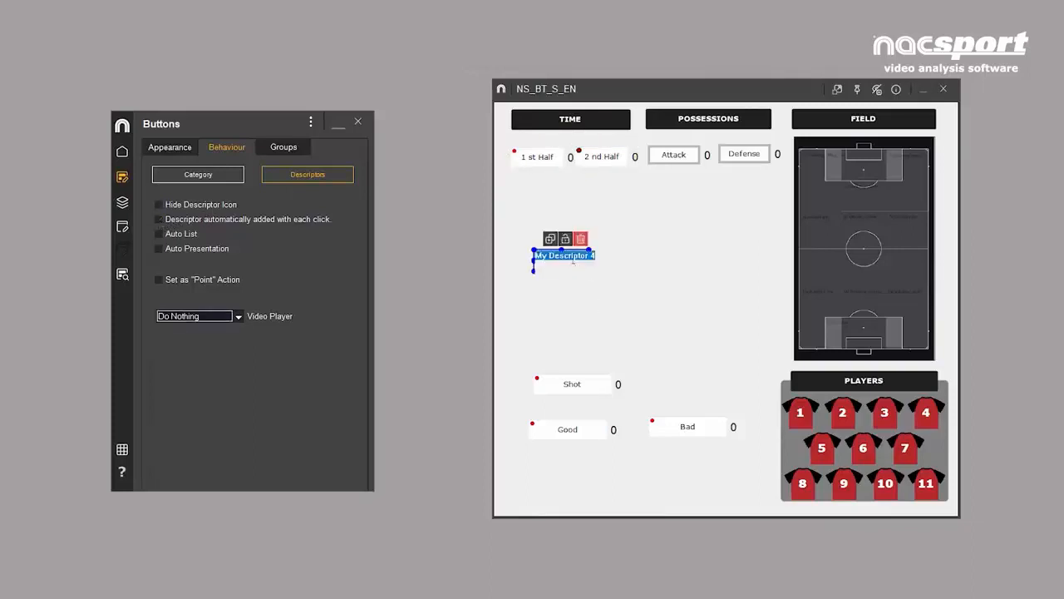
{"action": "type", "text": "Goal"}
{"action": "key", "text": "Return"}
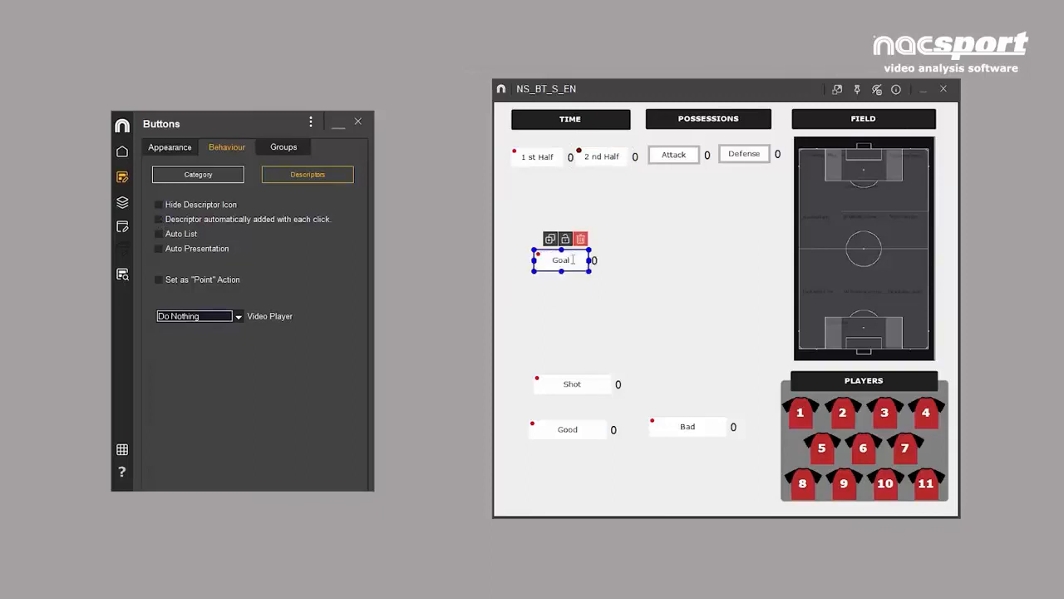
- Add a descriptor button beside Goal and name it Opp. Goal
{"action": "left_click", "coordinate": [641, 264]}
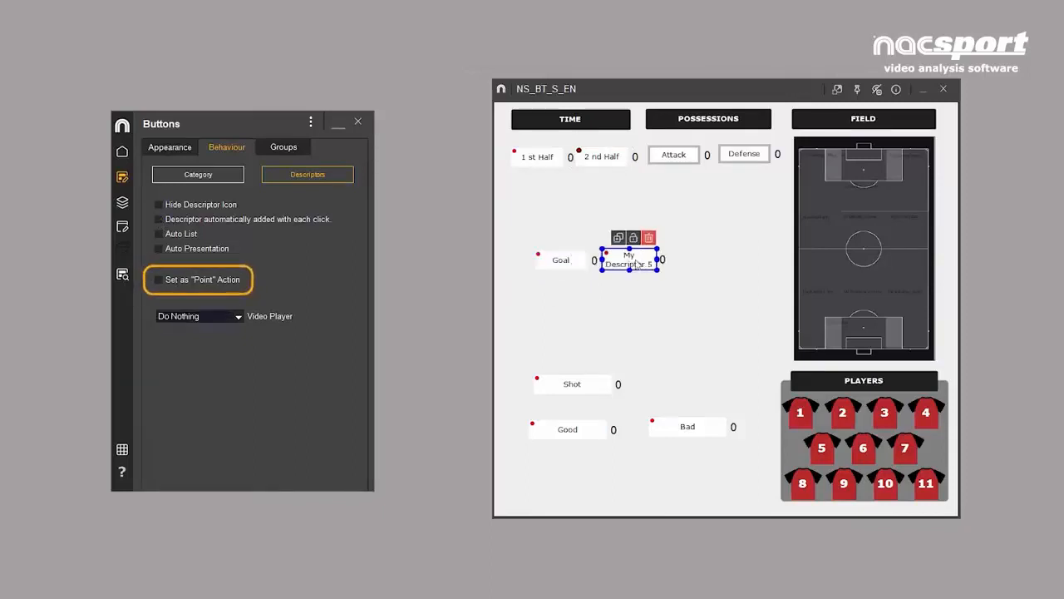
{"action": "double_click", "coordinate": [636, 261]}
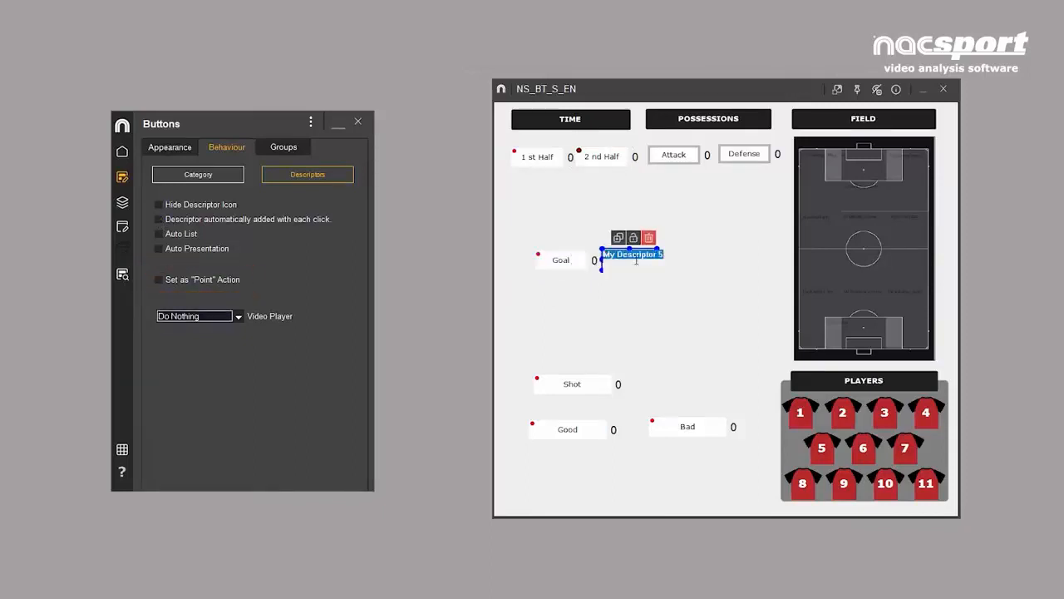
{"action": "type", "text": "Opp. Goal"}
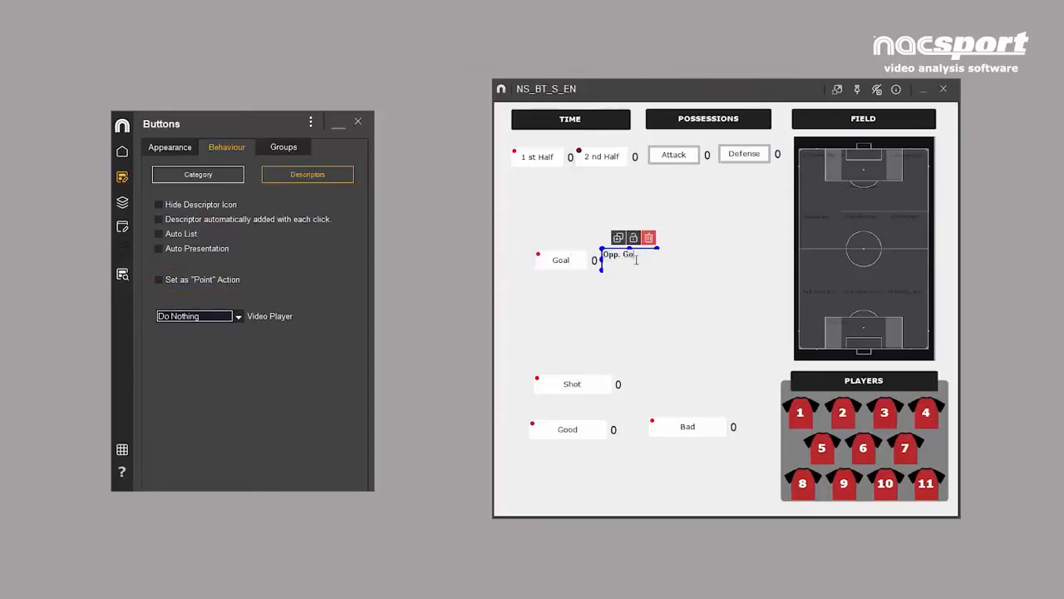
{"action": "key", "text": "Return"}
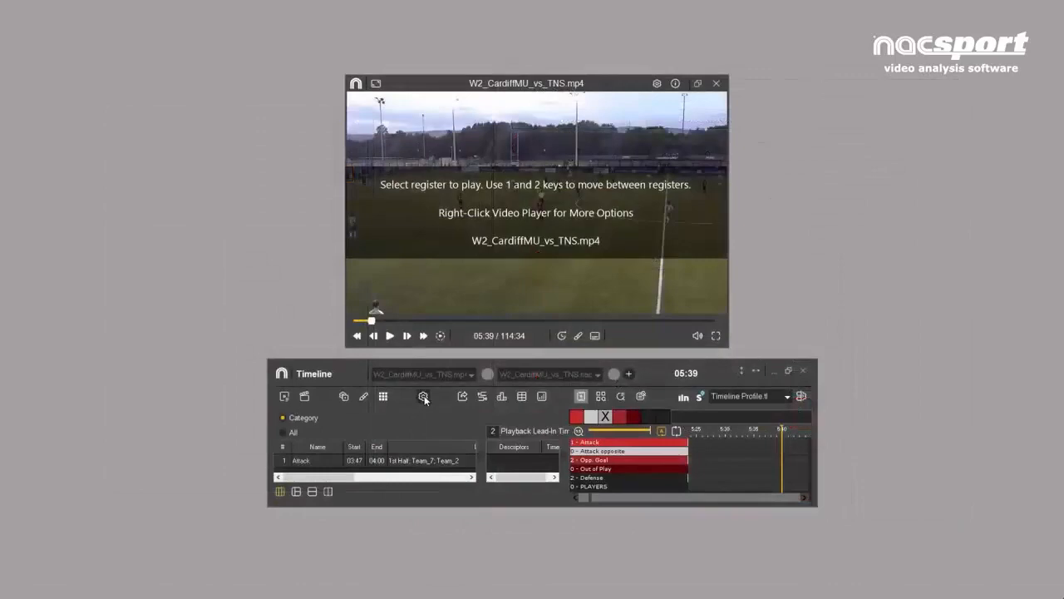
- Turn on the score display in the match's Timeline
{"action": "left_click", "coordinate": [423, 396]}
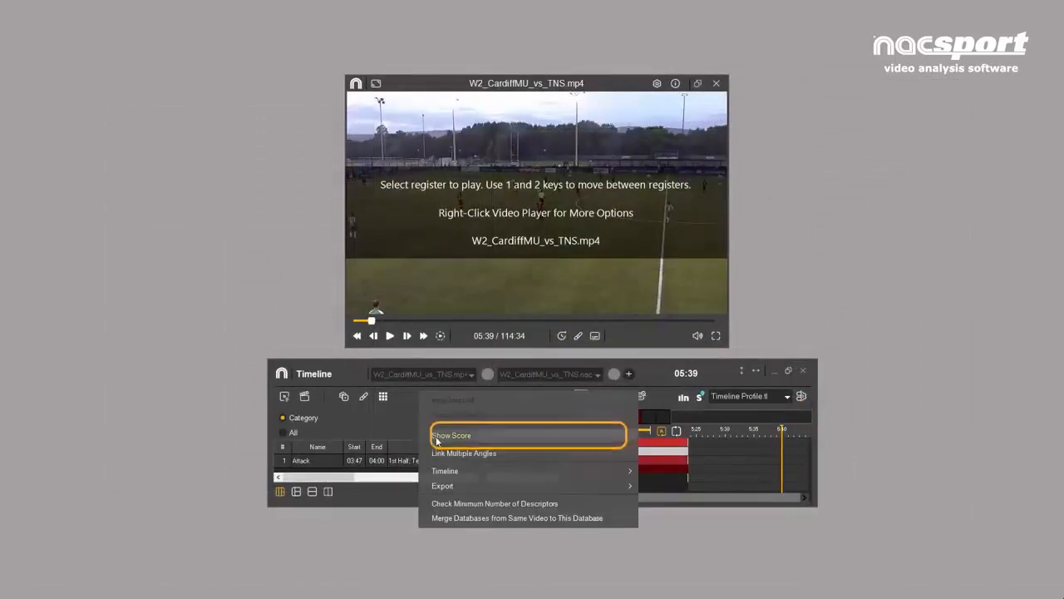
{"action": "left_click", "coordinate": [440, 434]}
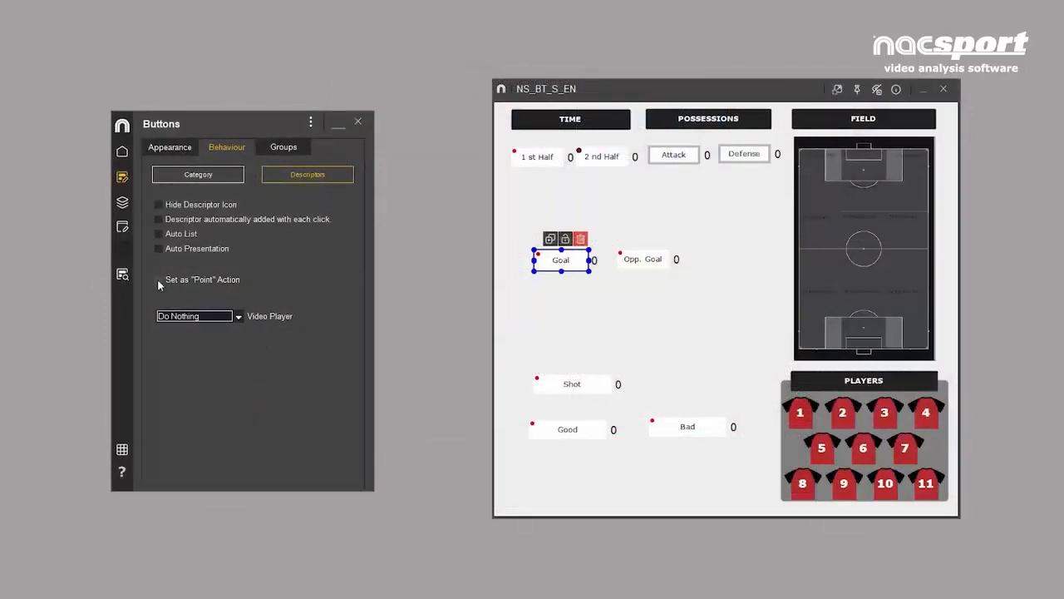
- Set the Goal descriptor as a "Point" action with value 1 for team A
{"action": "left_click", "coordinate": [158, 279]}
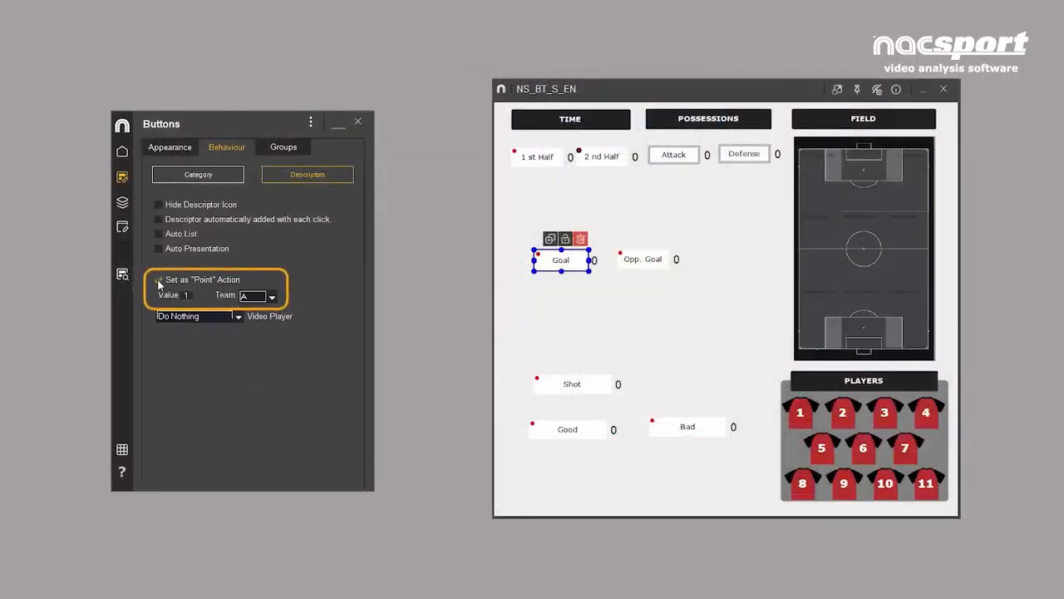
{"action": "left_click", "coordinate": [270, 298]}
{"action": "left_click", "coordinate": [258, 311]}
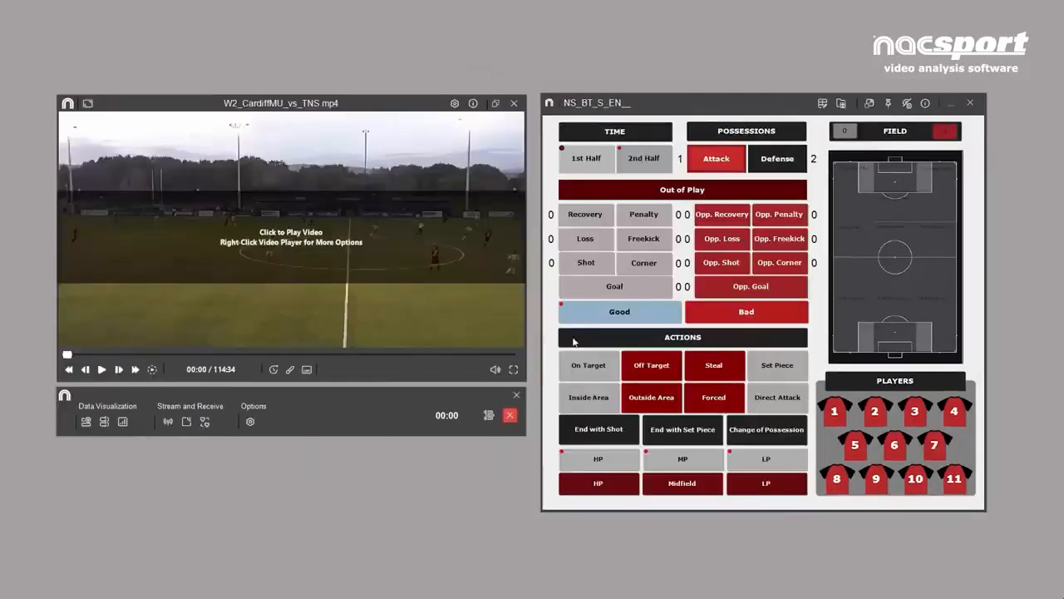
- Record a Goal and an Opp. Goal in the tagging template to try out the score counters
{"action": "left_click", "coordinate": [642, 288]}
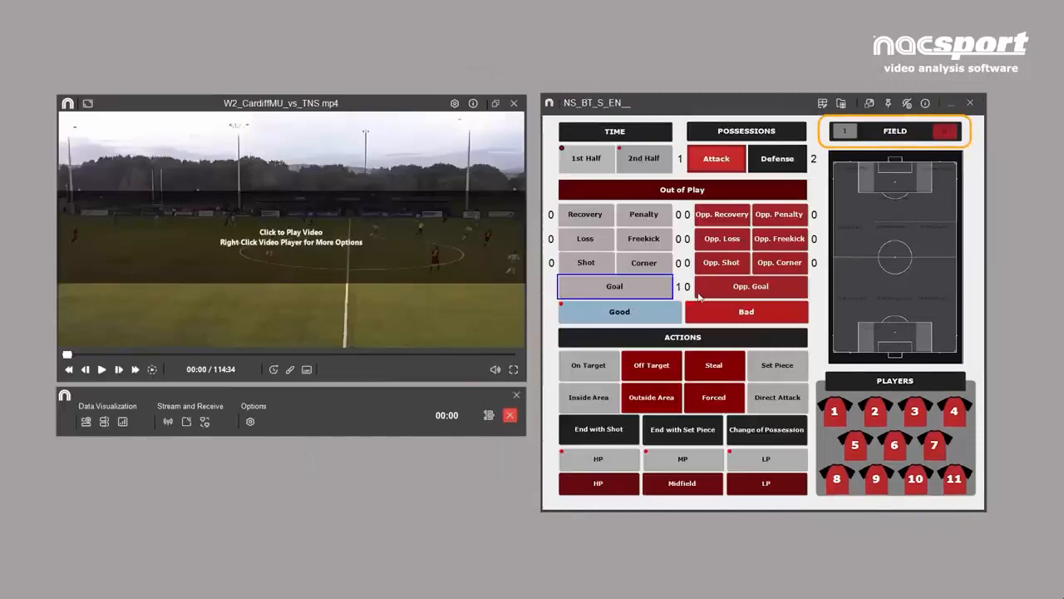
{"action": "left_click", "coordinate": [773, 289]}
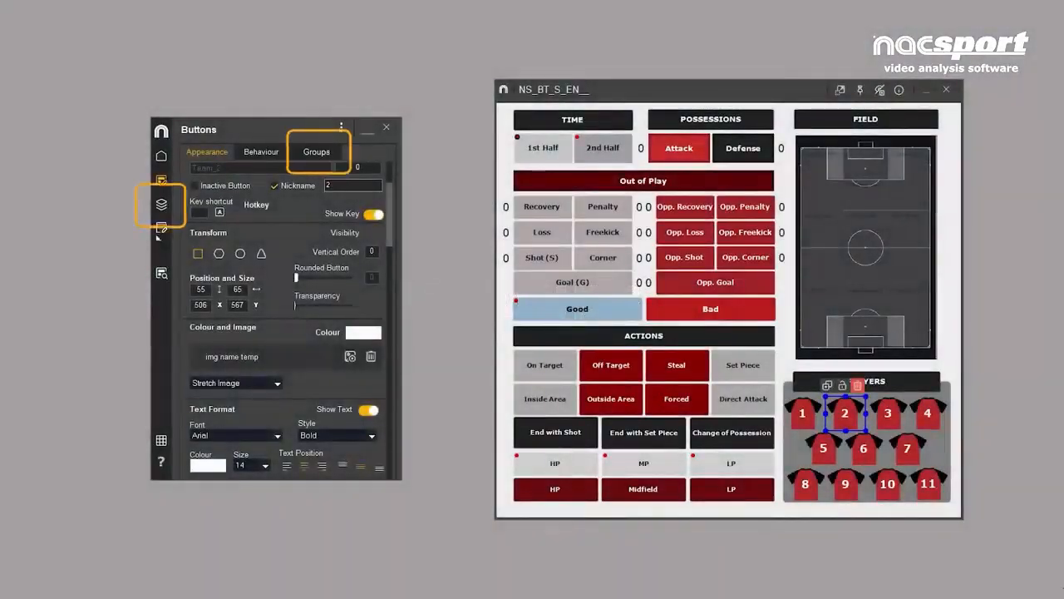
- Open the template's button groups and view the buttons assigned to DEFENDERS and FORWARDS
{"action": "left_click", "coordinate": [161, 205]}
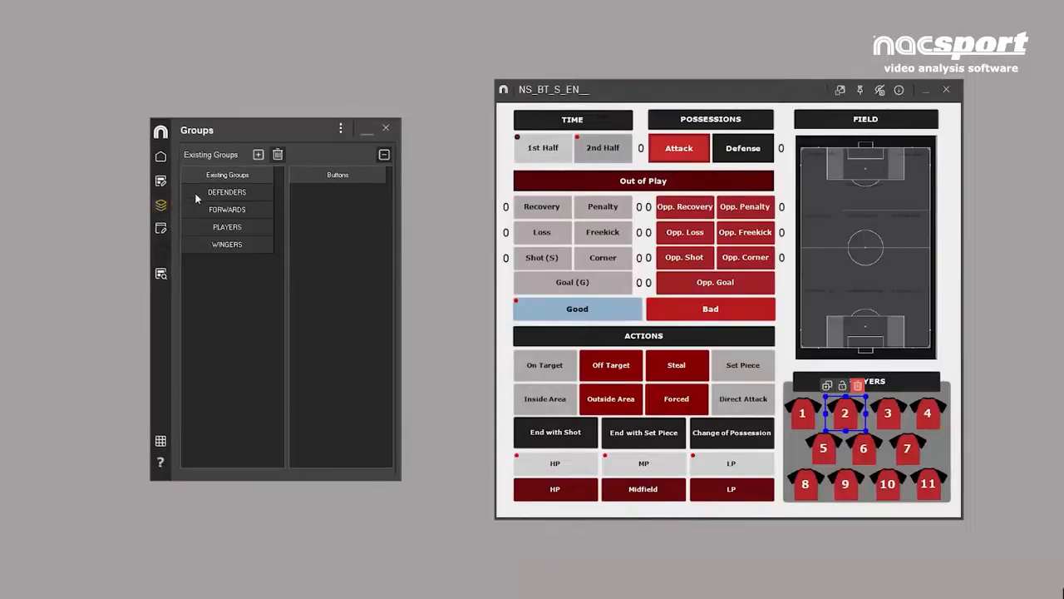
{"action": "left_click", "coordinate": [198, 192]}
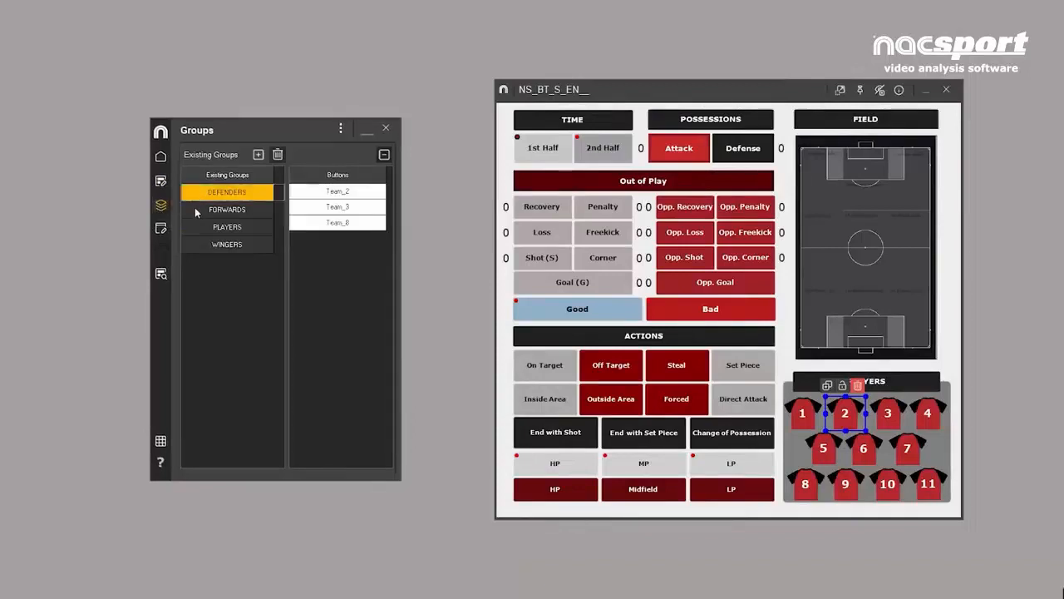
{"action": "left_click", "coordinate": [197, 213]}
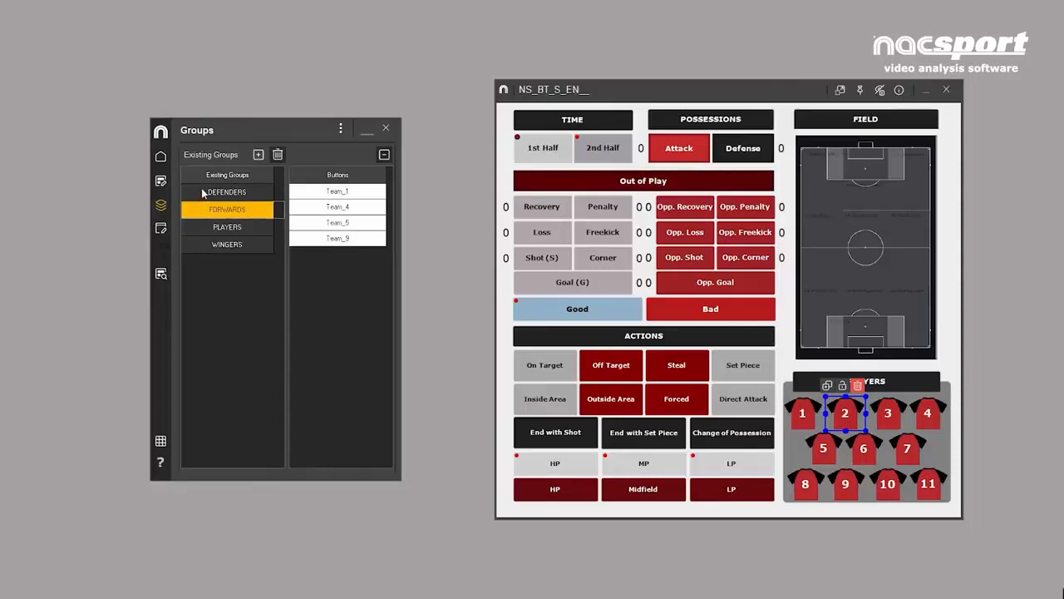
- Create a button group named MIDFIELDERS containing player buttons 6, 7 and 10
{"action": "left_click", "coordinate": [203, 193]}
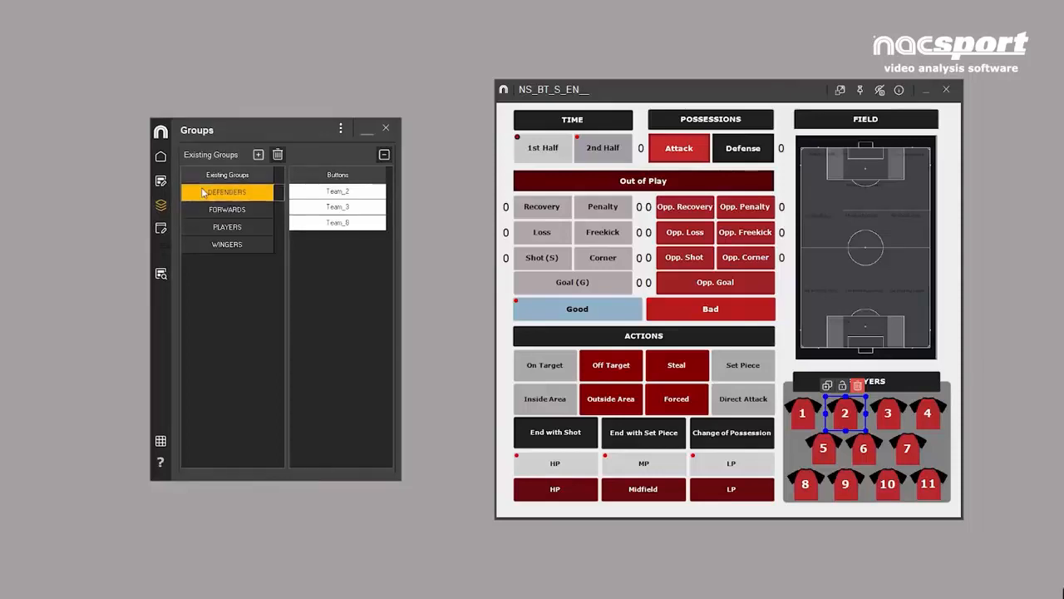
{"action": "left_click", "coordinate": [198, 247]}
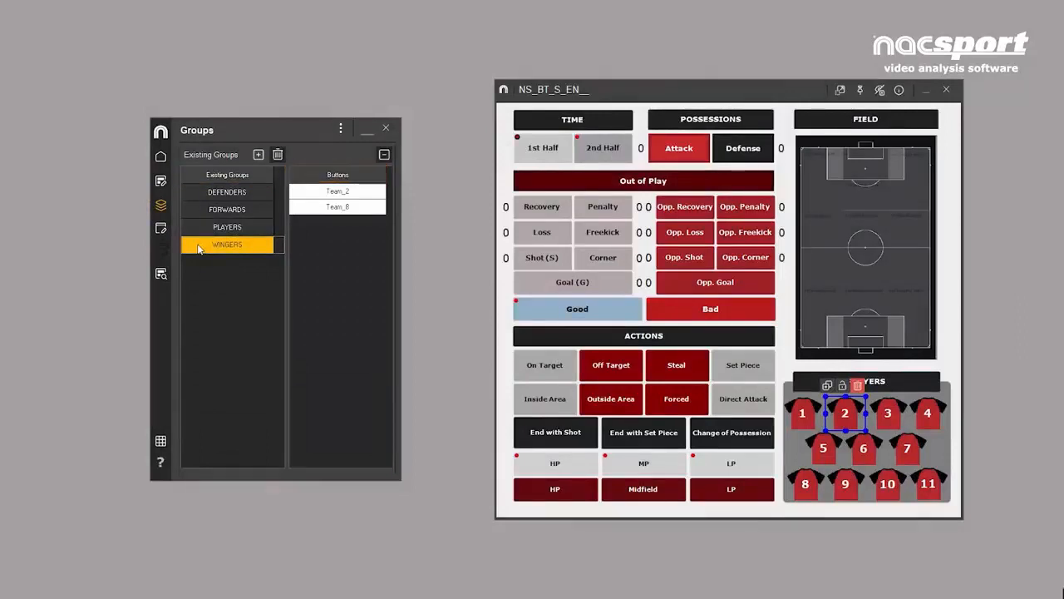
{"action": "left_click", "coordinate": [259, 155]}
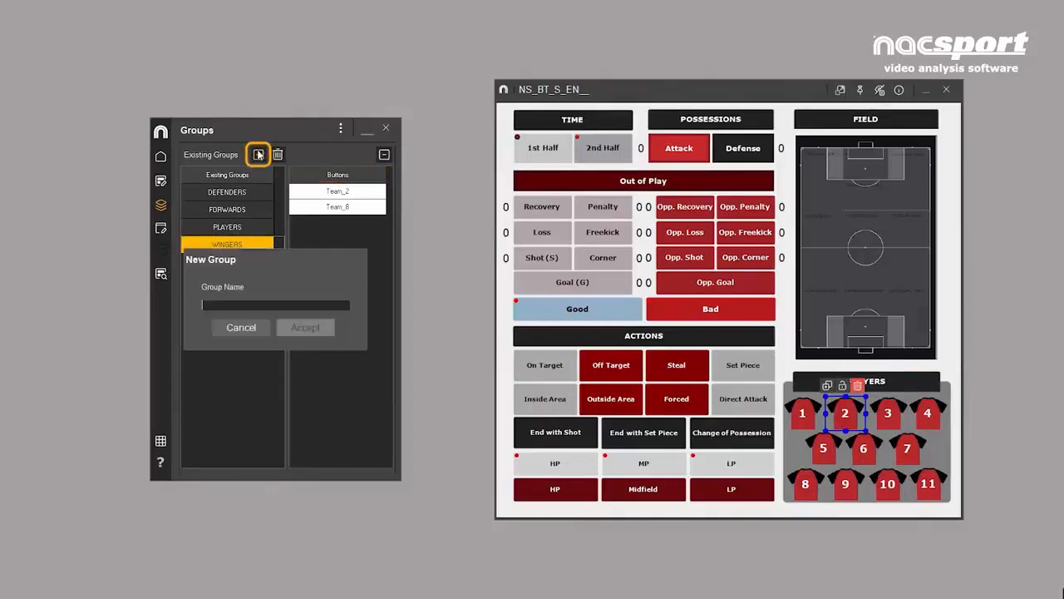
{"action": "type", "text": "MiDFIELD"}
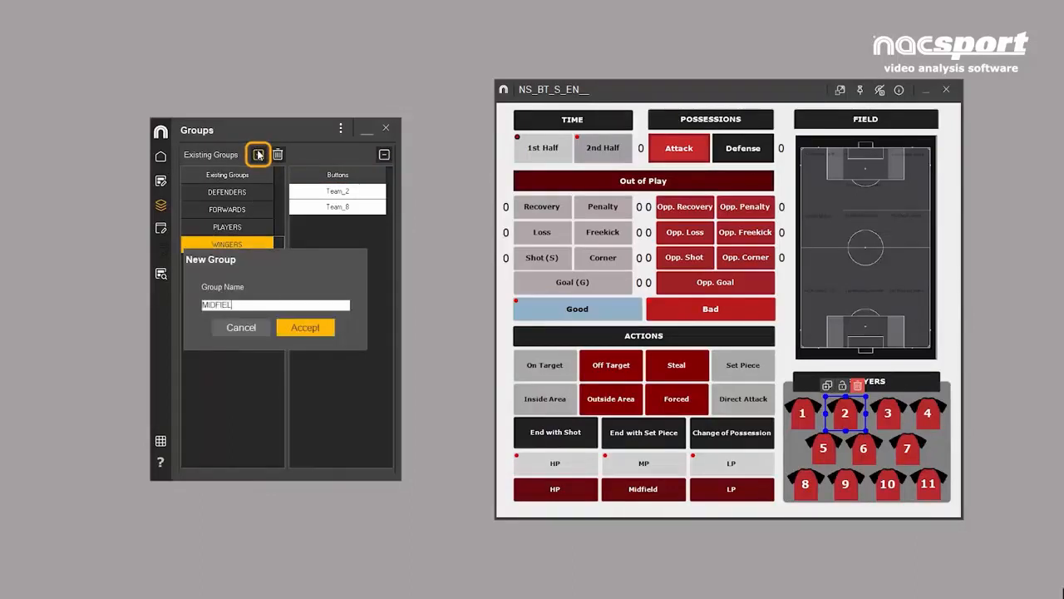
{"action": "type", "text": "ERS"}
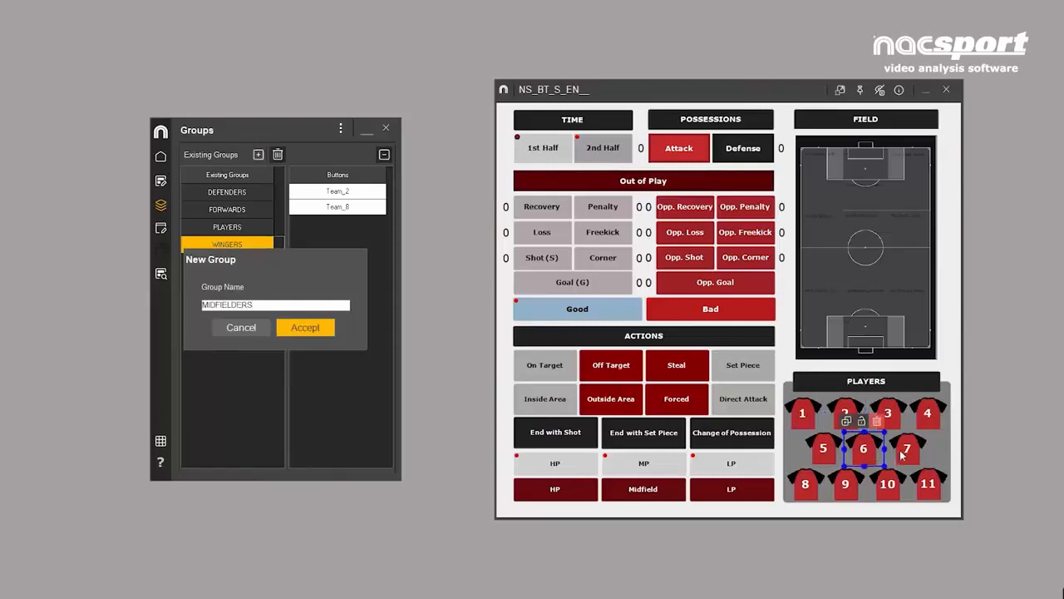
{"action": "left_click", "coordinate": [902, 457]}
{"action": "left_click", "coordinate": [898, 493]}
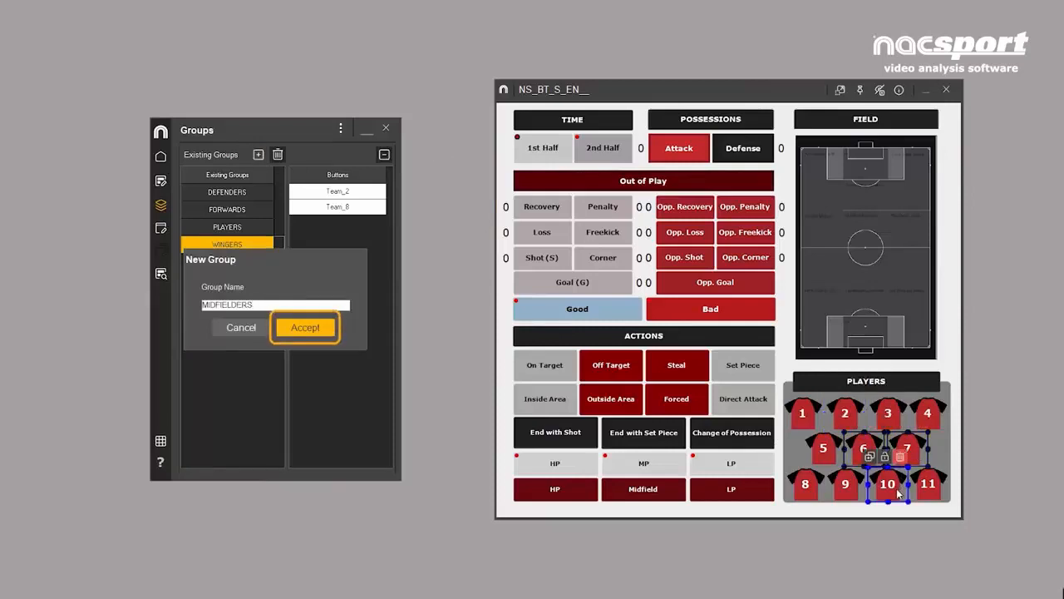
{"action": "left_click", "coordinate": [319, 326]}
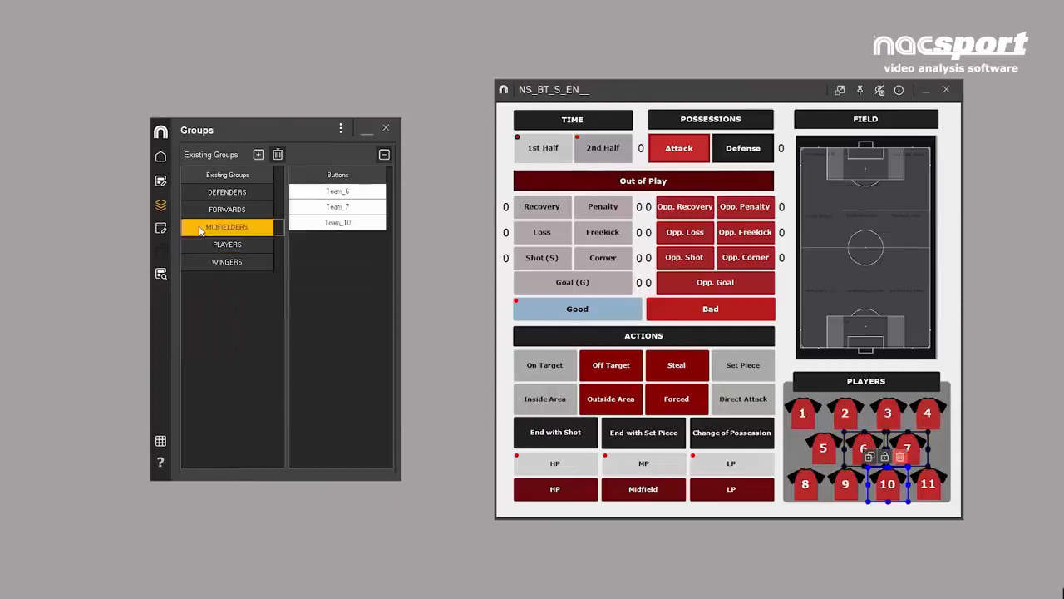
- Create a BEST PLAYERS group from player buttons 1, 8 and 10
{"action": "left_click", "coordinate": [803, 413]}
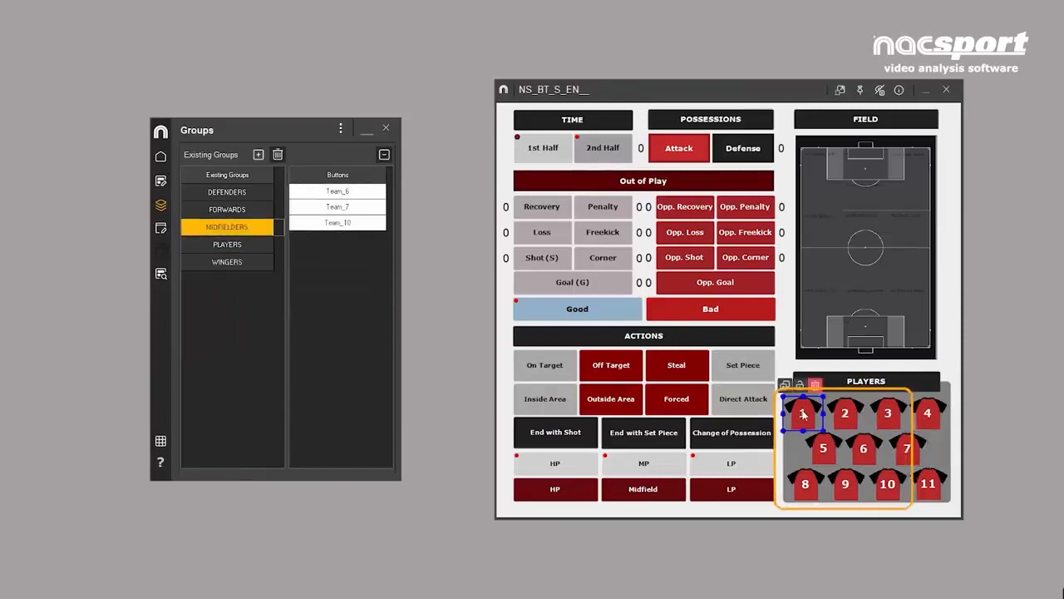
{"action": "left_click", "coordinate": [803, 490]}
{"action": "left_click", "coordinate": [884, 493]}
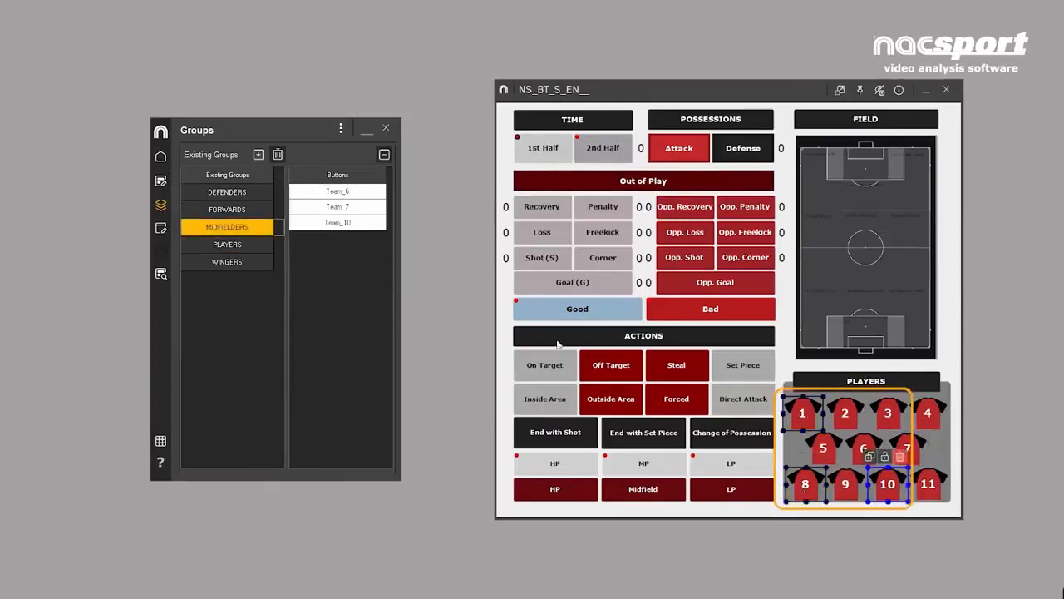
{"action": "left_click", "coordinate": [259, 155]}
{"action": "type", "text": "BEST PLAYERS"}
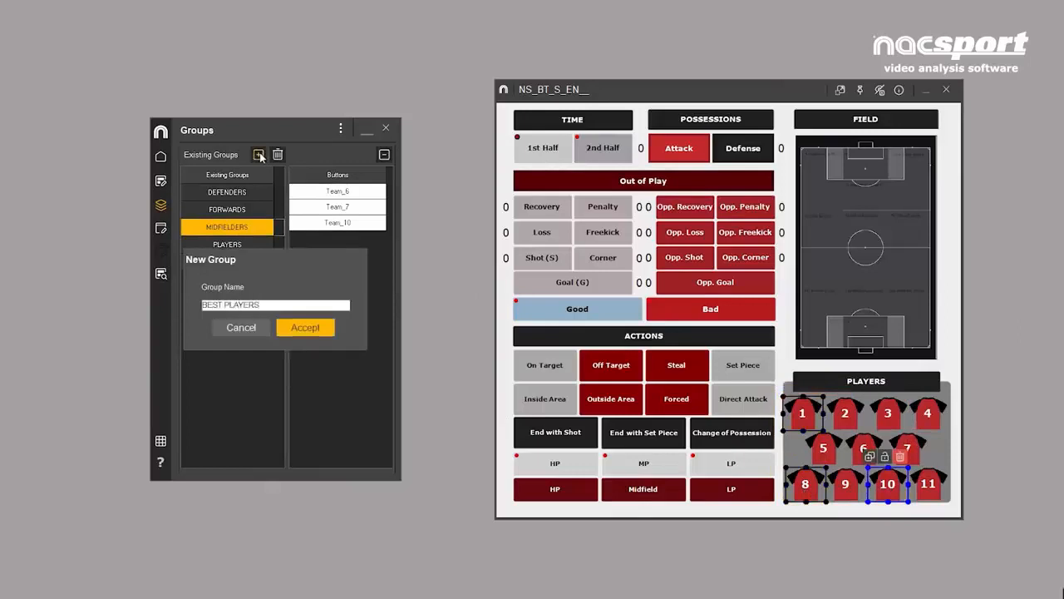
{"action": "left_click", "coordinate": [301, 330]}
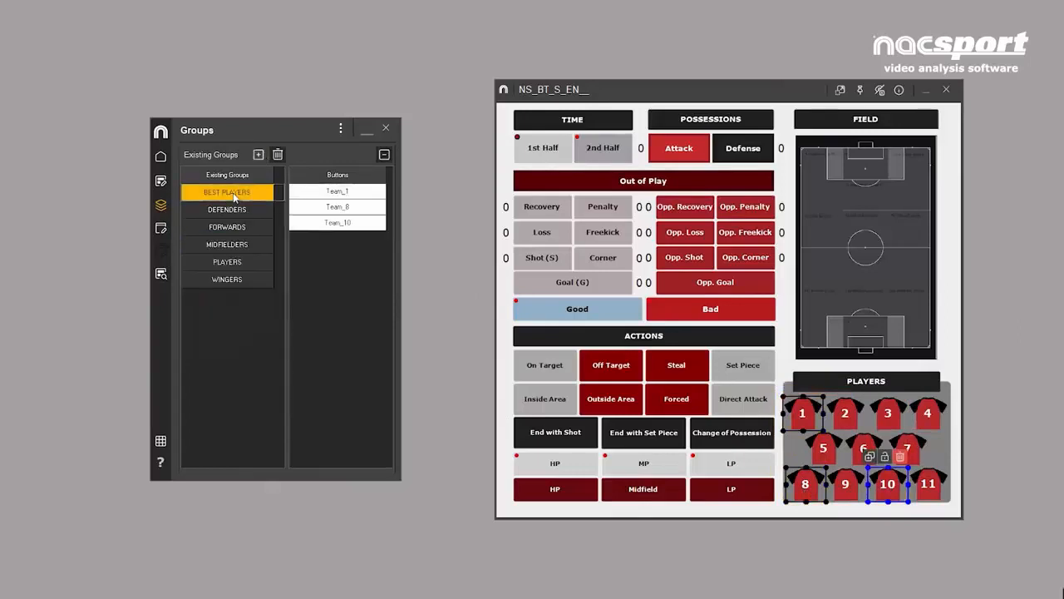
- Remove Team_1 from the BEST PLAYERS group and delete that group
{"action": "left_click", "coordinate": [304, 195]}
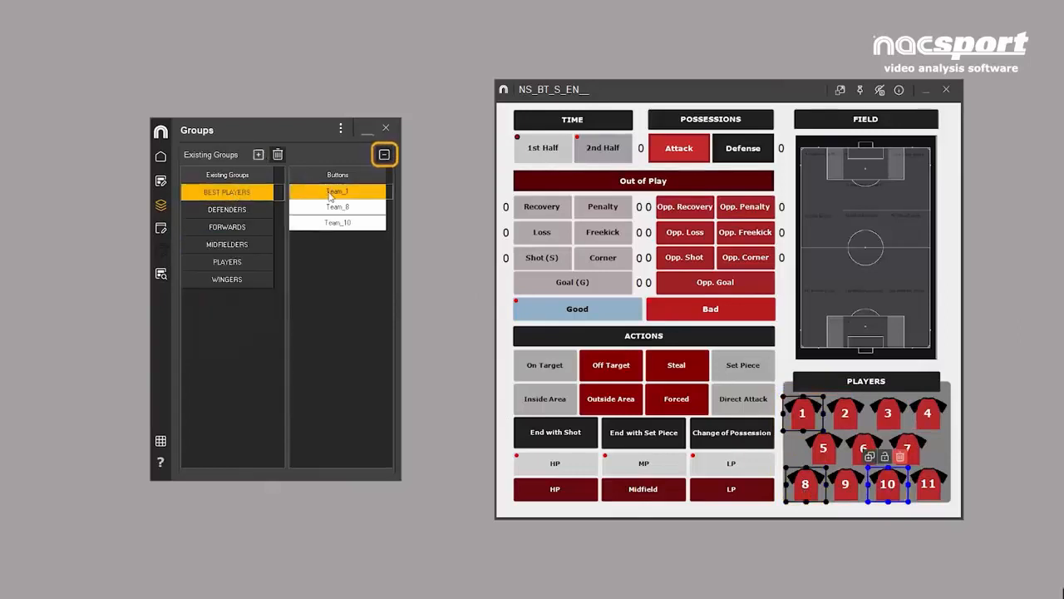
{"action": "left_click", "coordinate": [384, 155]}
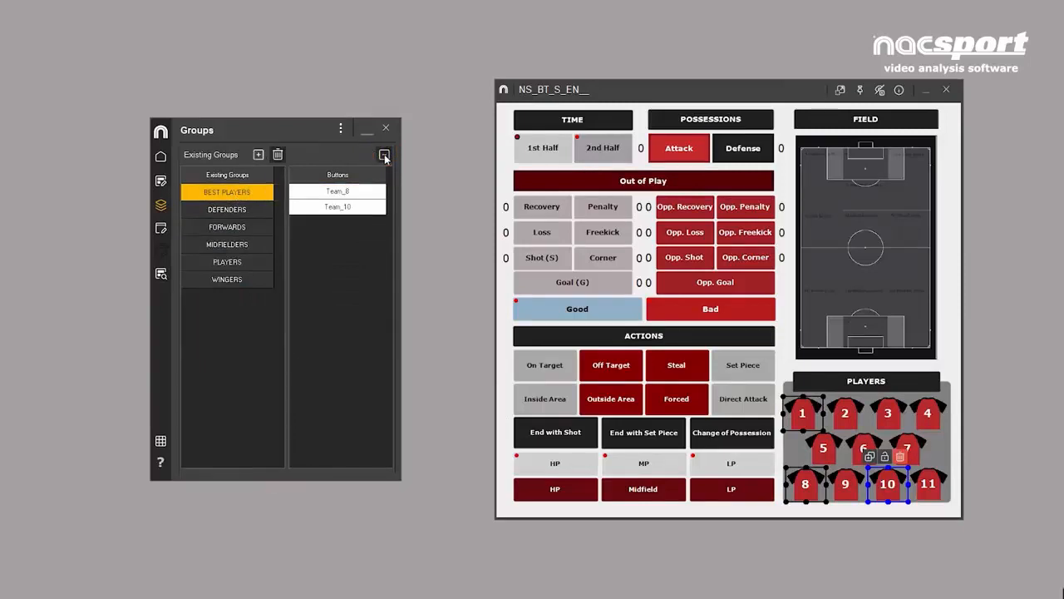
{"action": "left_click", "coordinate": [279, 155]}
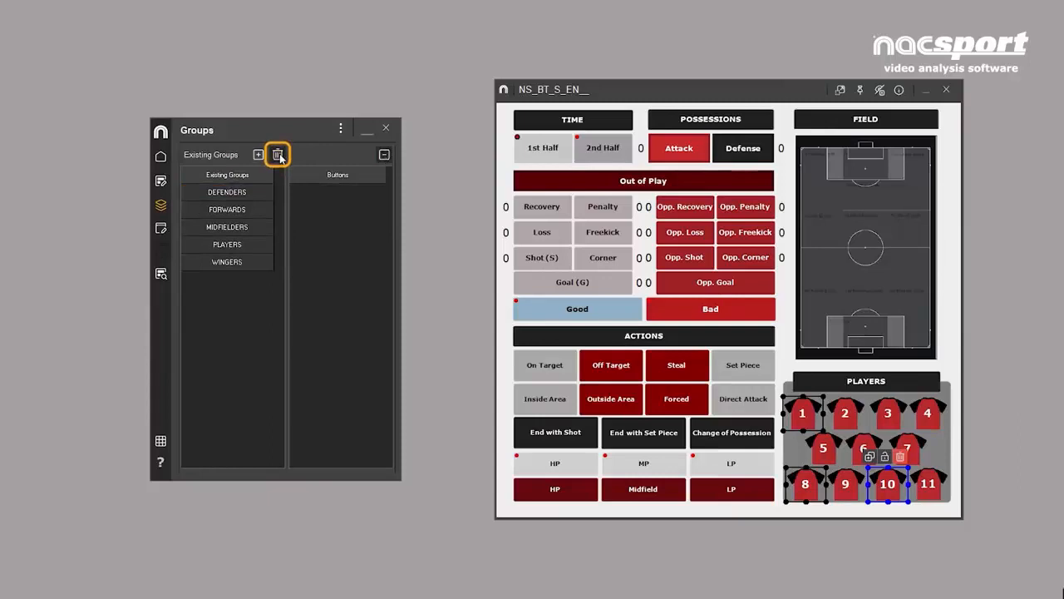
- Assign player button 11 to the DEFENDERS and PLAYERS groups through the button's own group settings
{"action": "left_click", "coordinate": [161, 181]}
{"action": "left_click", "coordinate": [316, 151]}
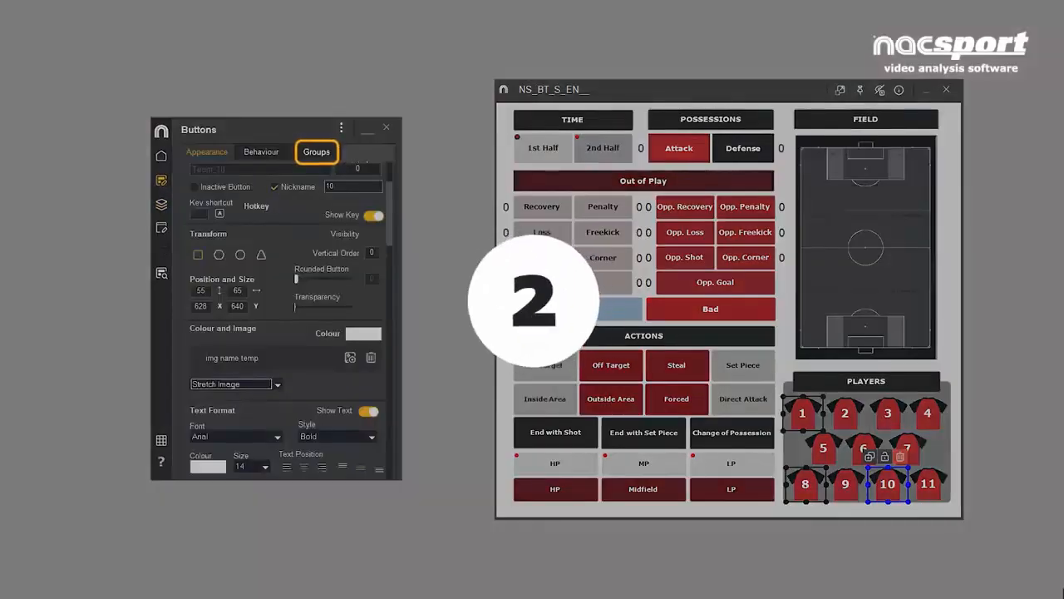
{"action": "left_click", "coordinate": [316, 152]}
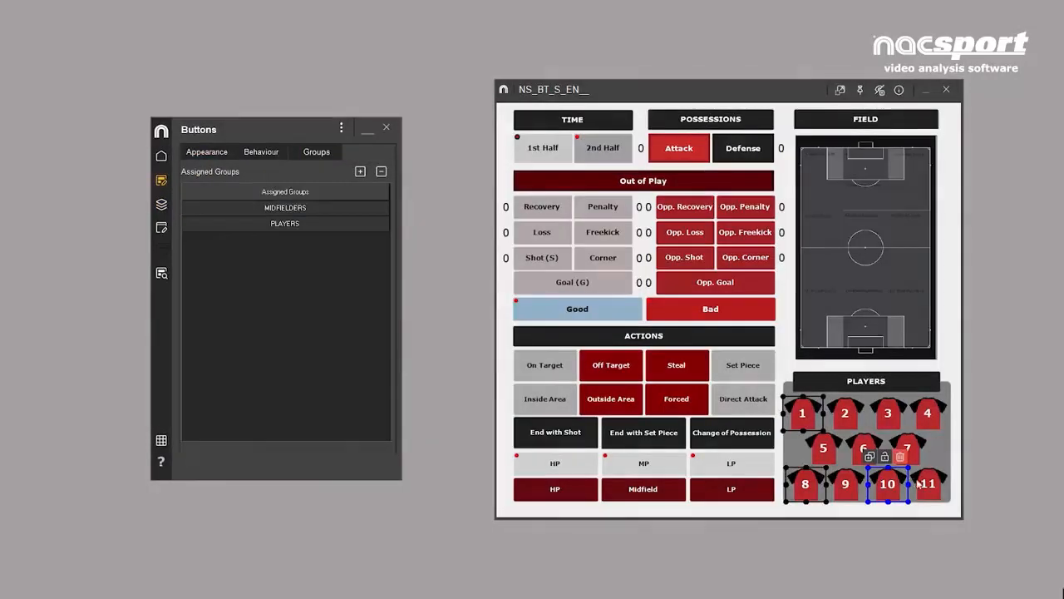
{"action": "left_click", "coordinate": [928, 485]}
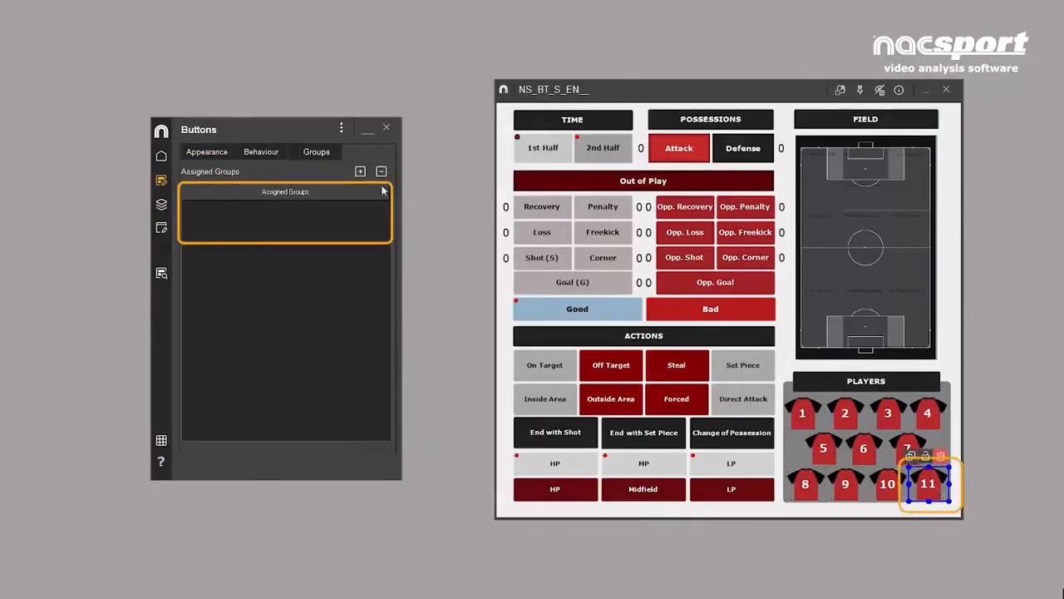
{"action": "left_click", "coordinate": [360, 172]}
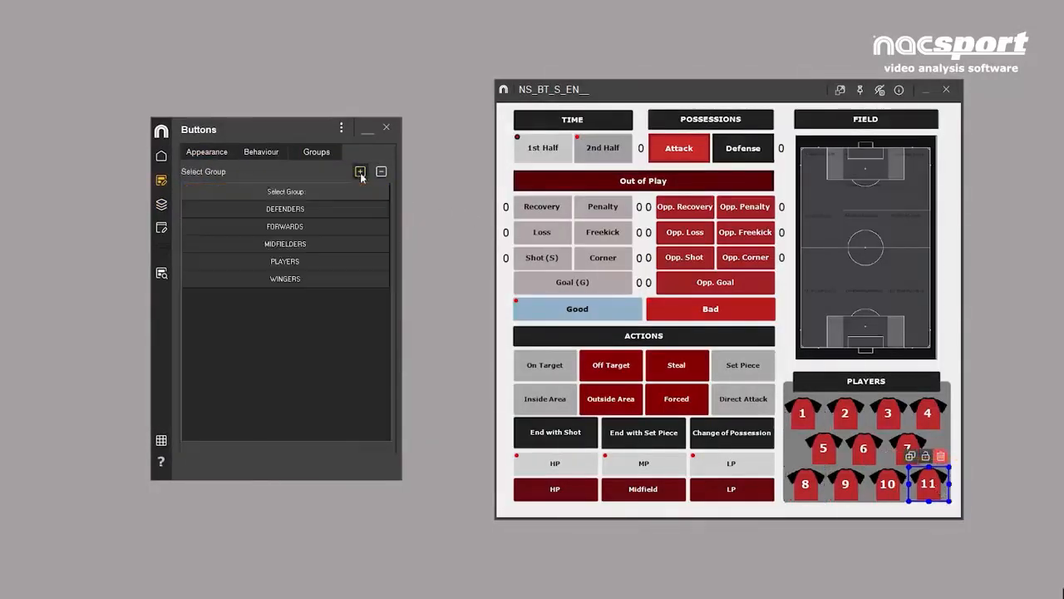
{"action": "left_click", "coordinate": [330, 209]}
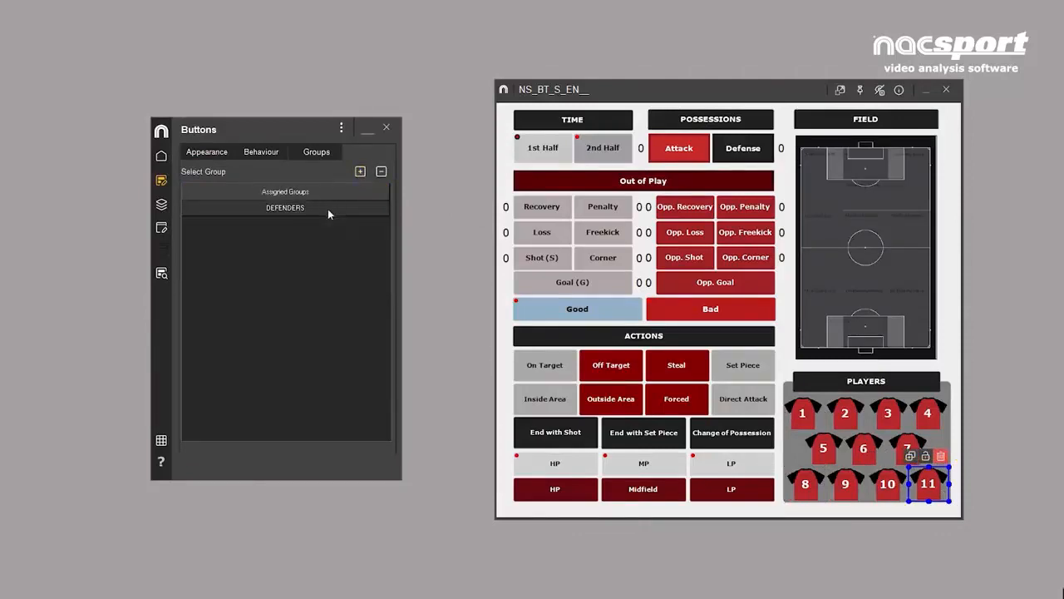
{"action": "left_click", "coordinate": [359, 172]}
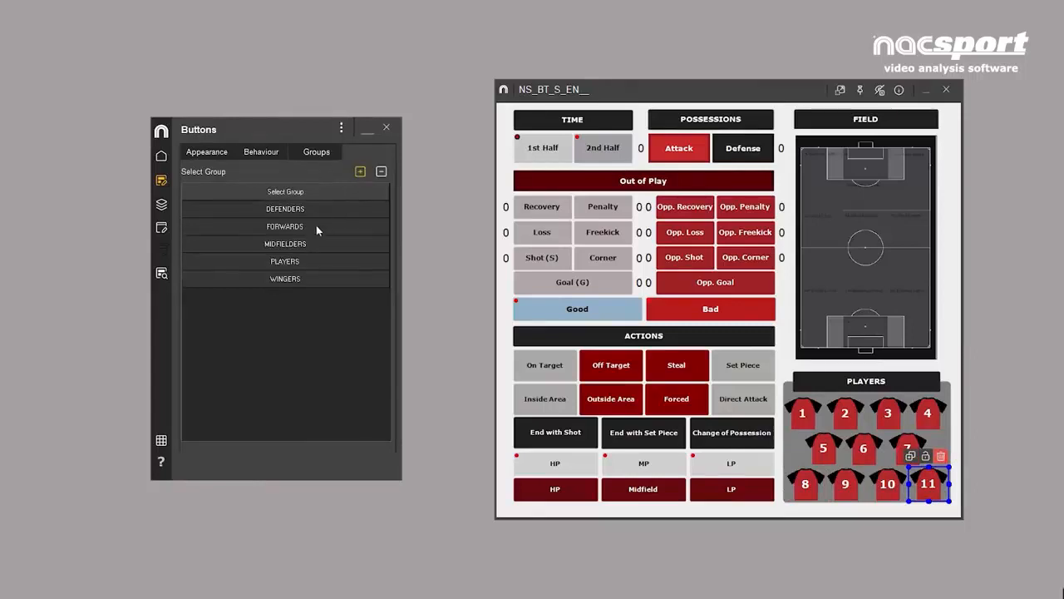
{"action": "left_click", "coordinate": [291, 262]}
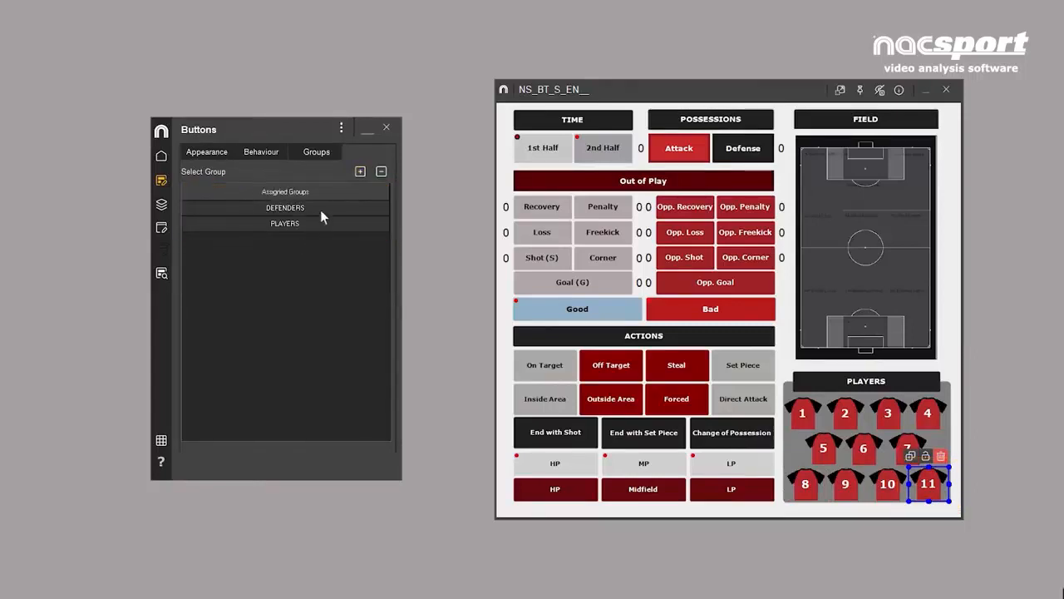
- Show the groups available for button 11 and the template's file options, including Export
{"action": "left_click", "coordinate": [359, 171]}
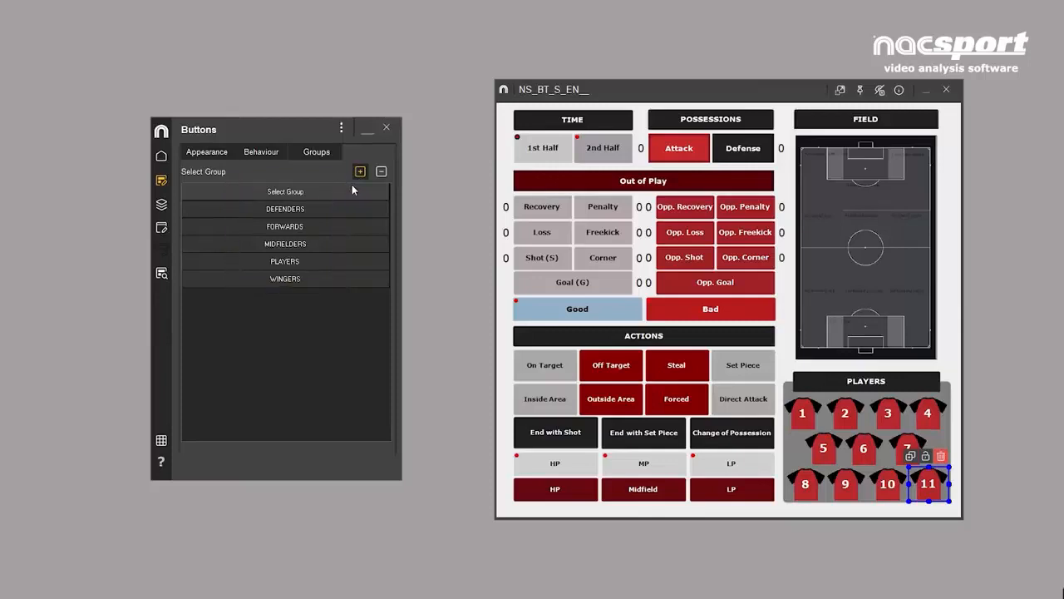
{"action": "left_click", "coordinate": [342, 129]}
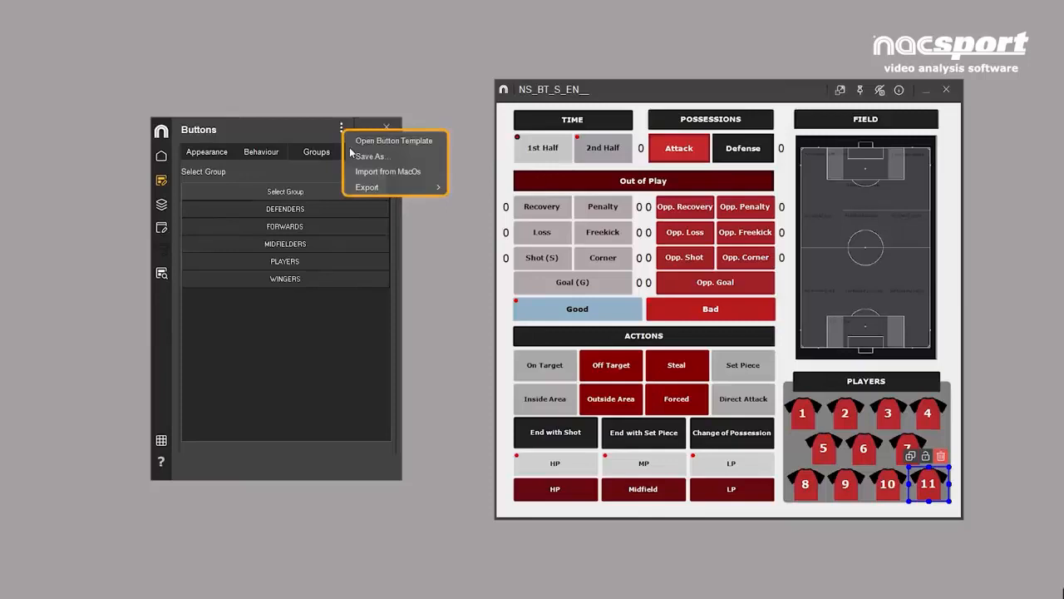
{"action": "mouse_move", "coordinate": [439, 190]}
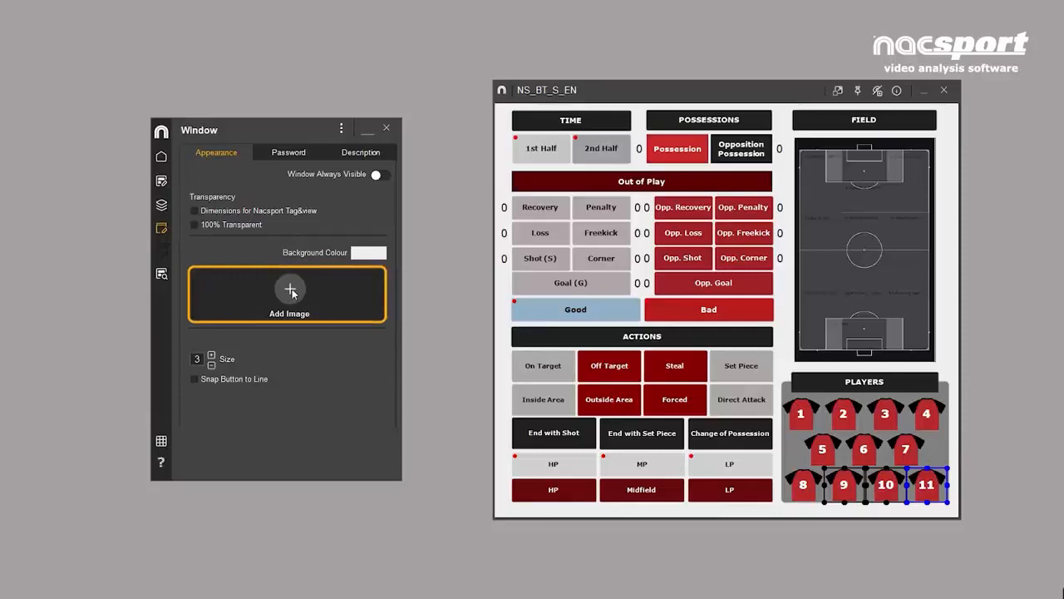
- Try B.png as a stretched background image for the template window, and remove it again
{"action": "left_click", "coordinate": [291, 291]}
{"action": "left_click", "coordinate": [294, 250]}
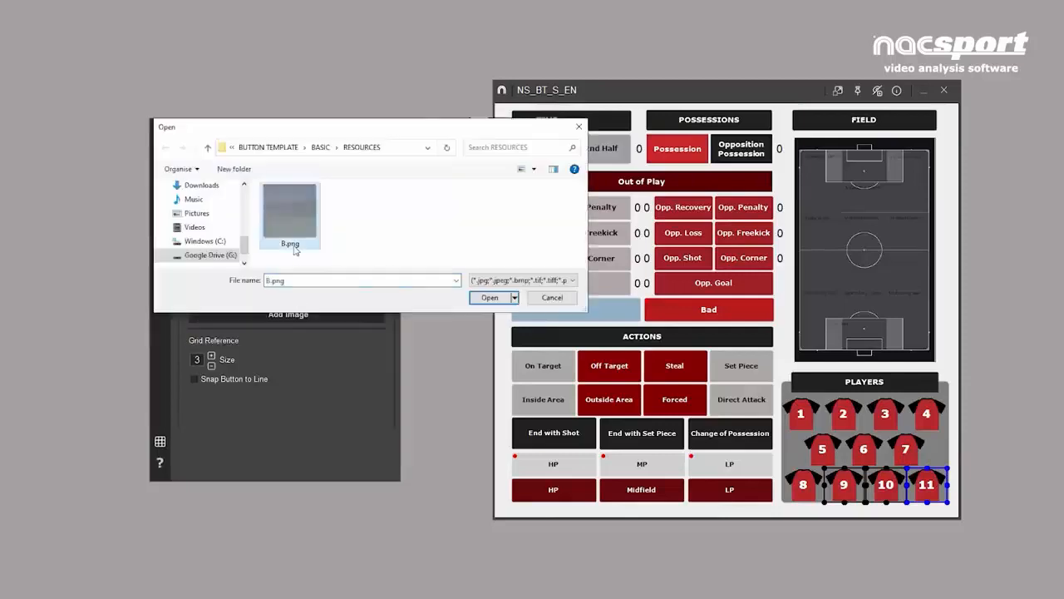
{"action": "left_click", "coordinate": [491, 298]}
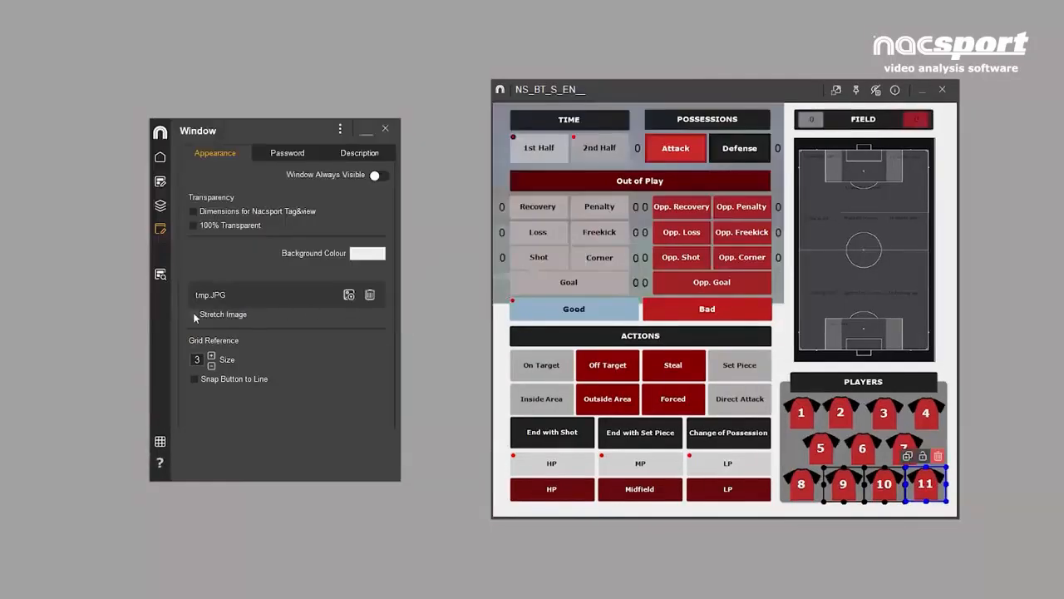
{"action": "left_click", "coordinate": [193, 314]}
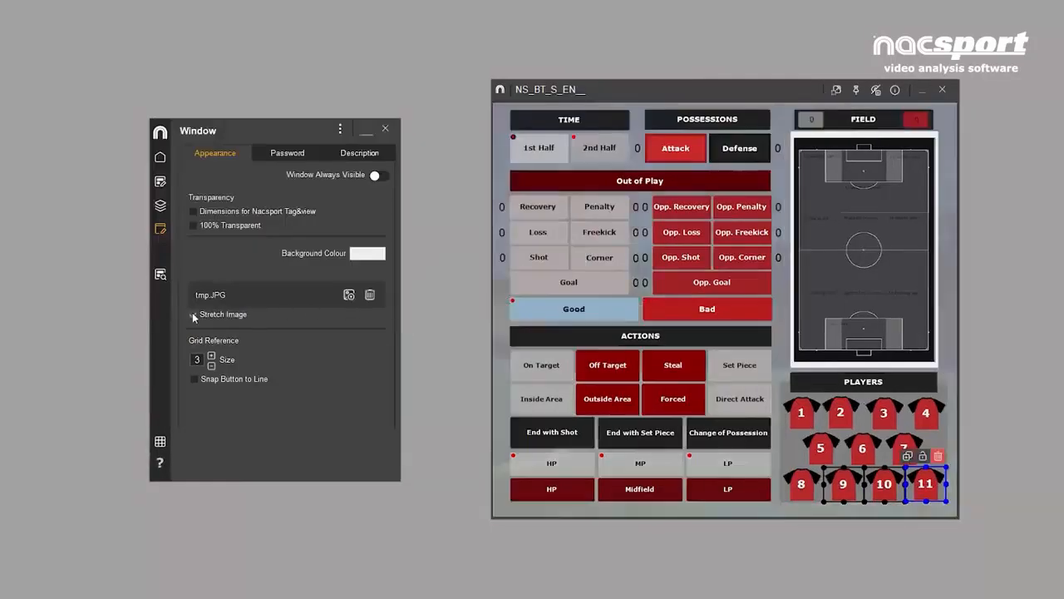
{"action": "left_click", "coordinate": [370, 295]}
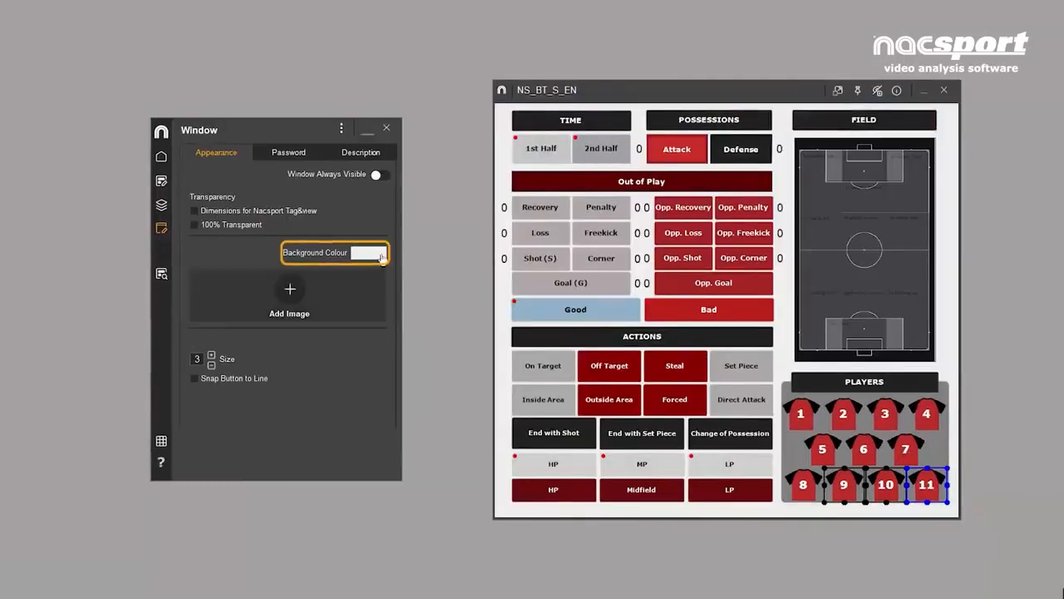
- Try a darker grey background colour for the template window and return it to EEEEEE
{"action": "left_click", "coordinate": [380, 257]}
{"action": "left_click", "coordinate": [794, 512]}
{"action": "left_click", "coordinate": [981, 504]}
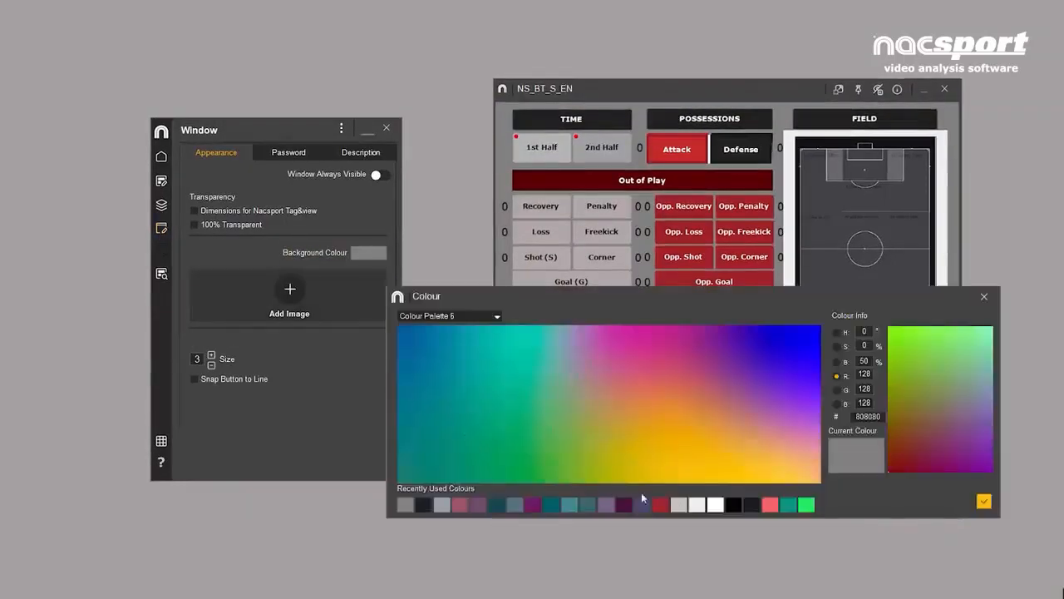
{"action": "left_click", "coordinate": [696, 504]}
{"action": "left_click", "coordinate": [983, 501]}
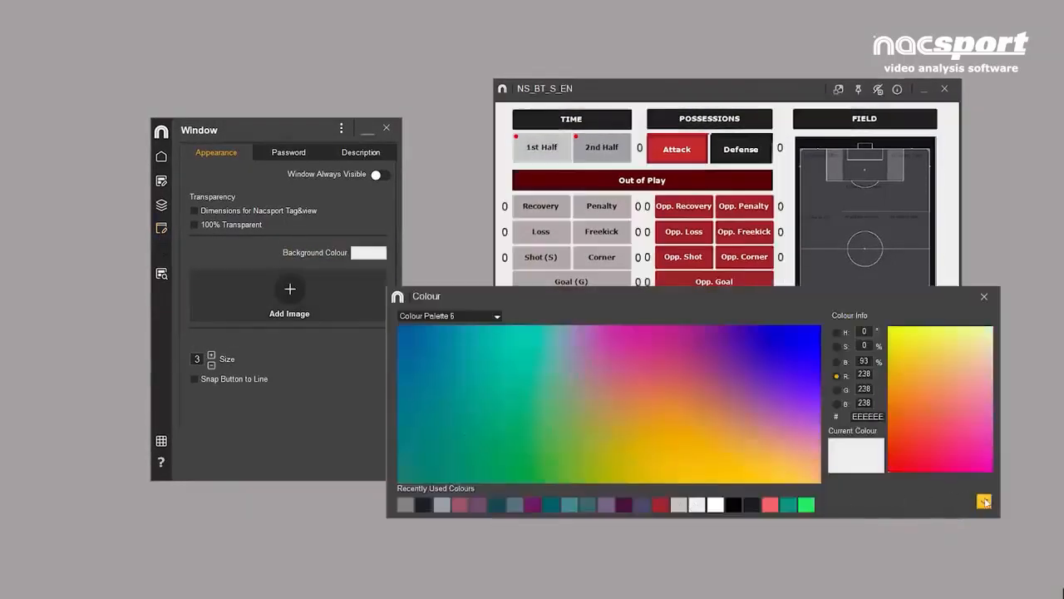
- Bring the match video in front of the template and turn on Window Always Visible for the template
{"action": "key", "text": "alt+Tab"}
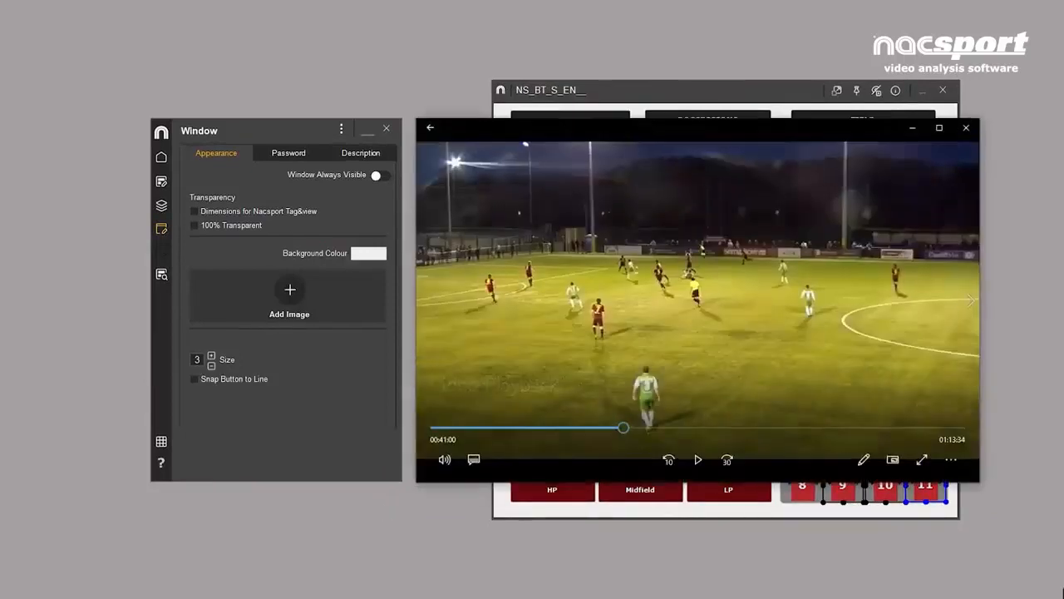
{"action": "left_click", "coordinate": [668, 96]}
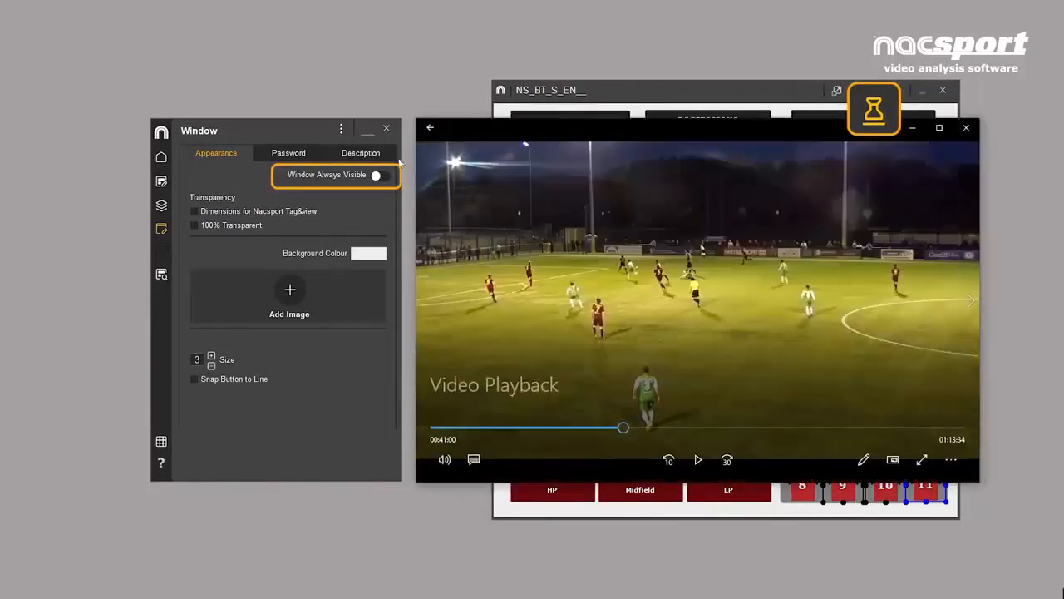
{"action": "left_click", "coordinate": [379, 175]}
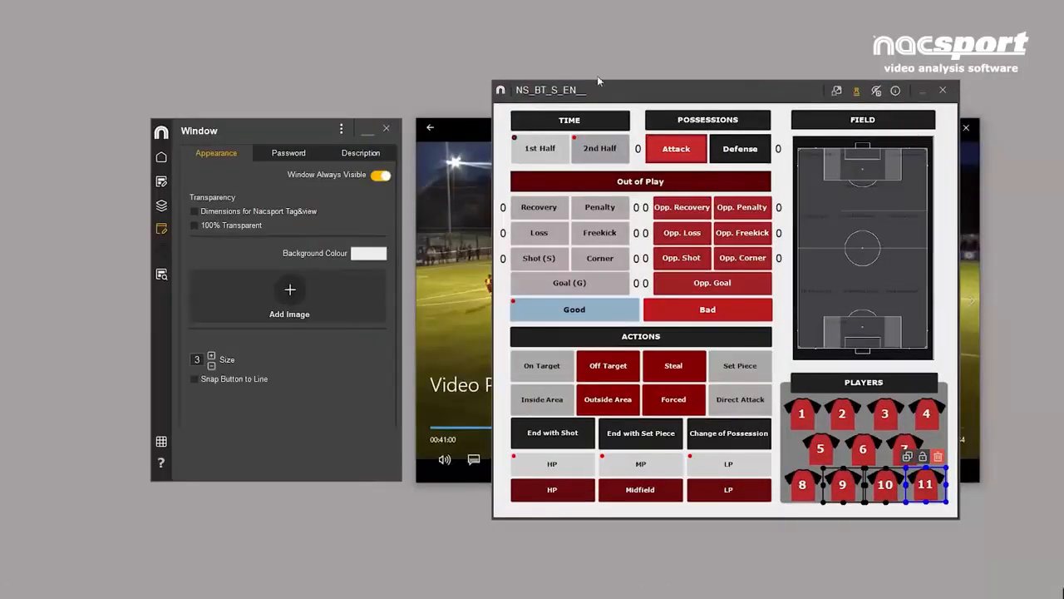
- Make the template window 100% transparent and try its Goal (G) and Attack buttons over the video
{"action": "left_click", "coordinate": [195, 226]}
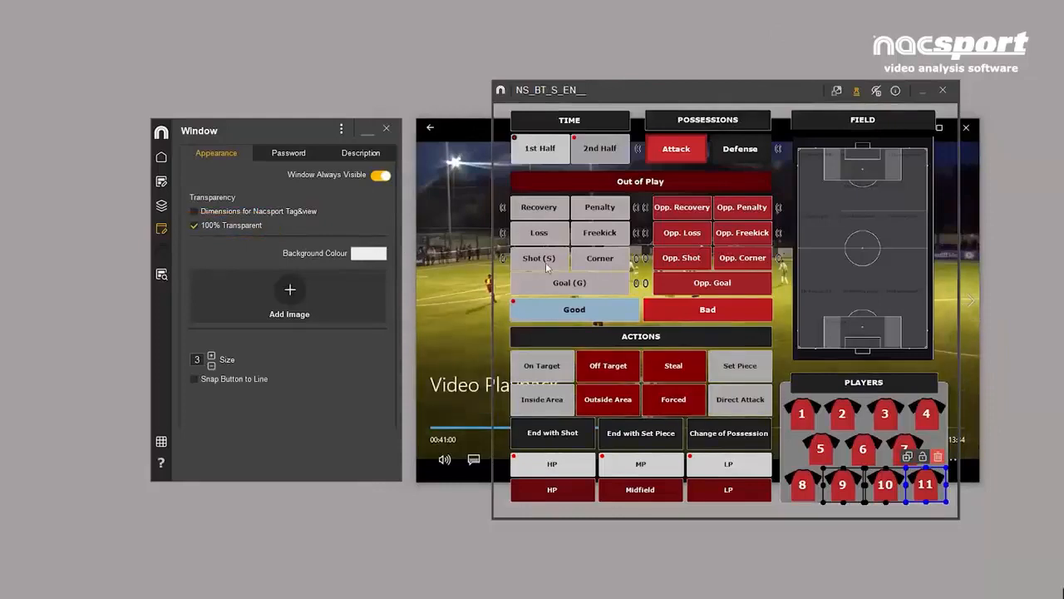
{"action": "left_click", "coordinate": [544, 287]}
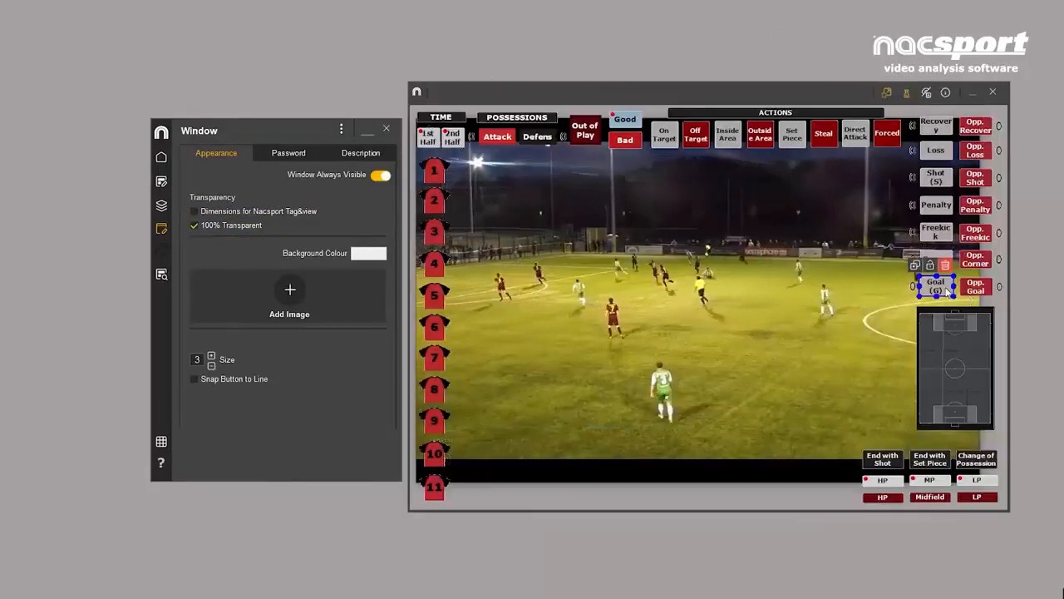
{"action": "left_click", "coordinate": [497, 136]}
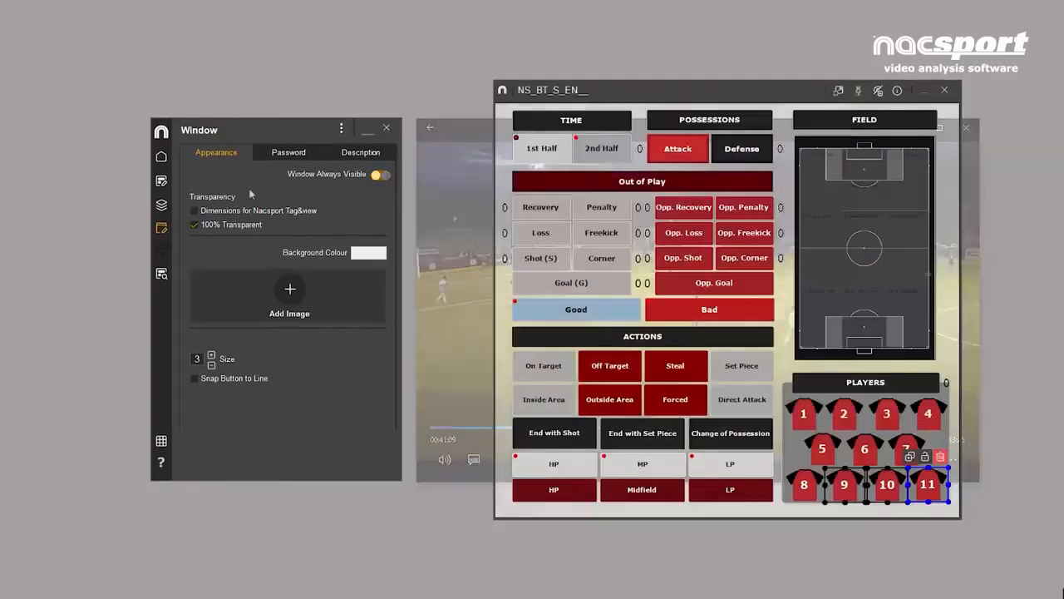
- Enter SCOUT TEMPLATE as the template description and check it in the template window's information
{"action": "left_click", "coordinate": [269, 155]}
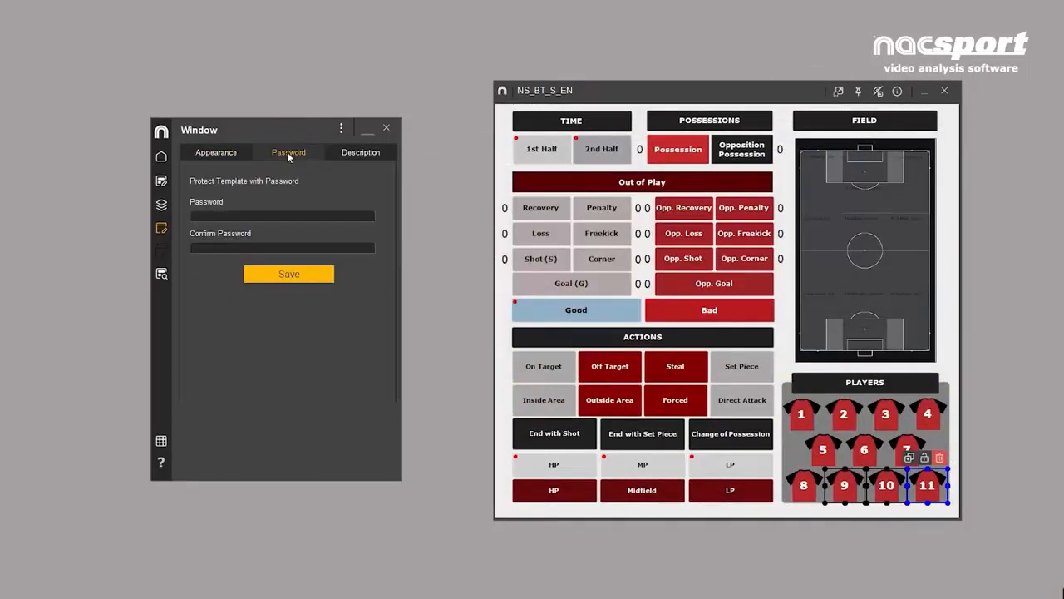
{"action": "left_click", "coordinate": [366, 154]}
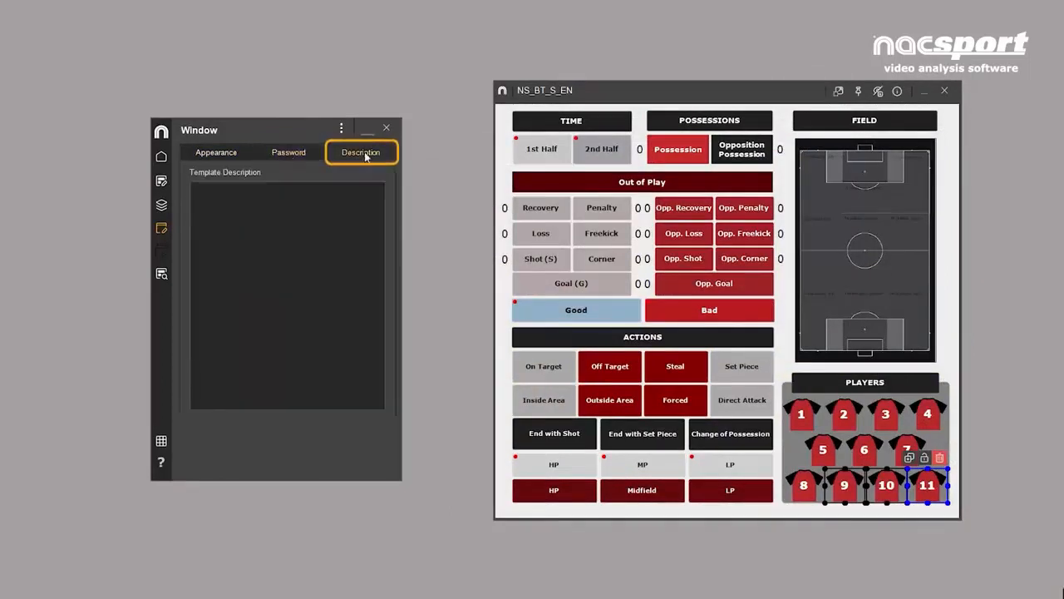
{"action": "left_click", "coordinate": [263, 190]}
{"action": "type", "text": "SCOUT TEMPLATE"}
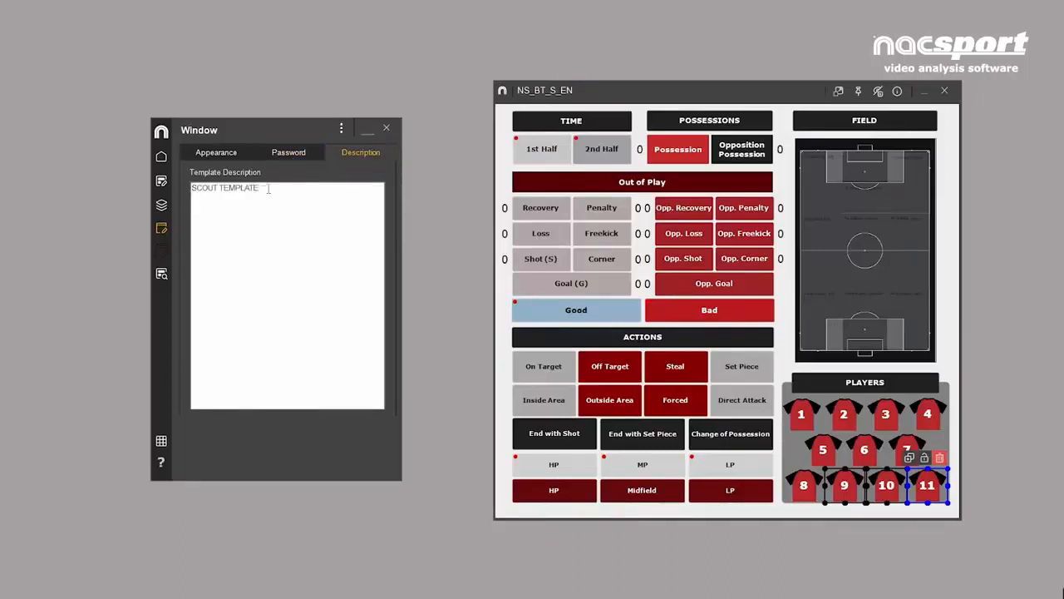
{"action": "left_click", "coordinate": [897, 91]}
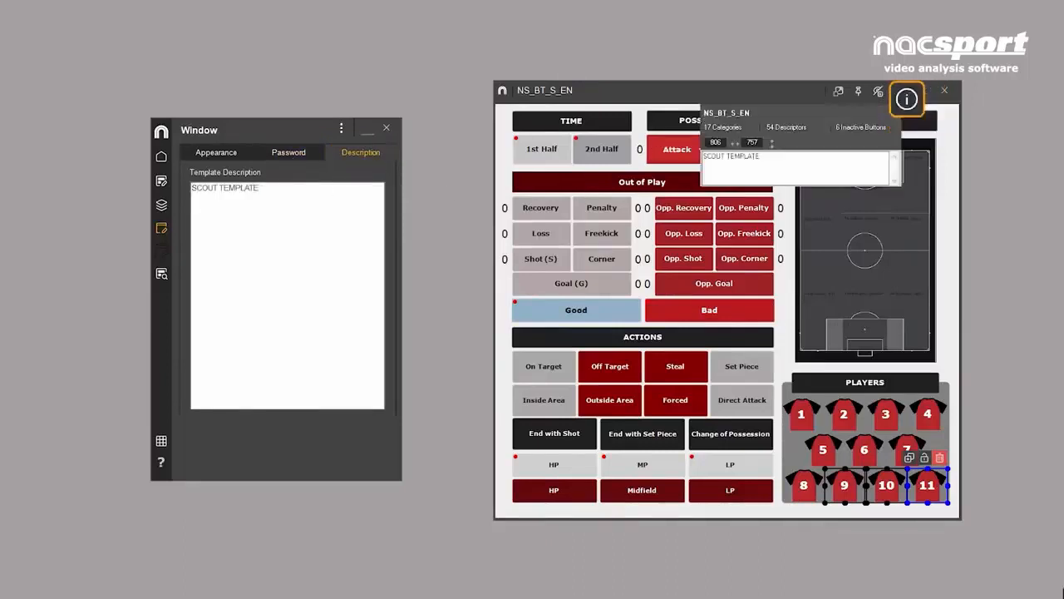
{"action": "left_click", "coordinate": [897, 94]}
- Try shrinking the template window so that its buttons scale with it, switching the window's resize option
{"action": "left_click", "coordinate": [837, 94]}
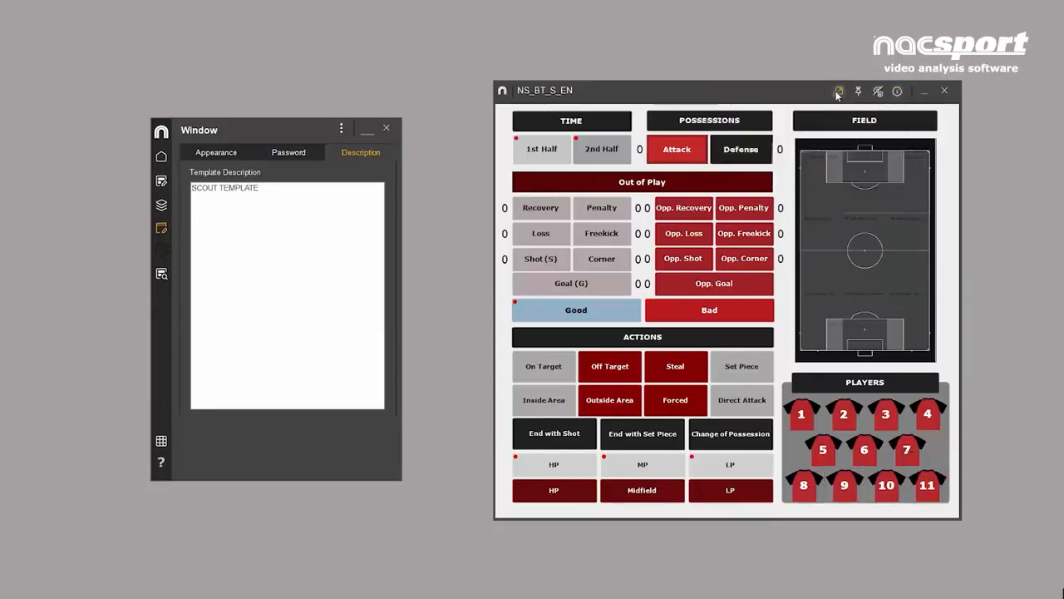
{"action": "left_click_drag", "start_coordinate": [960, 517], "coordinate": [935, 429]}
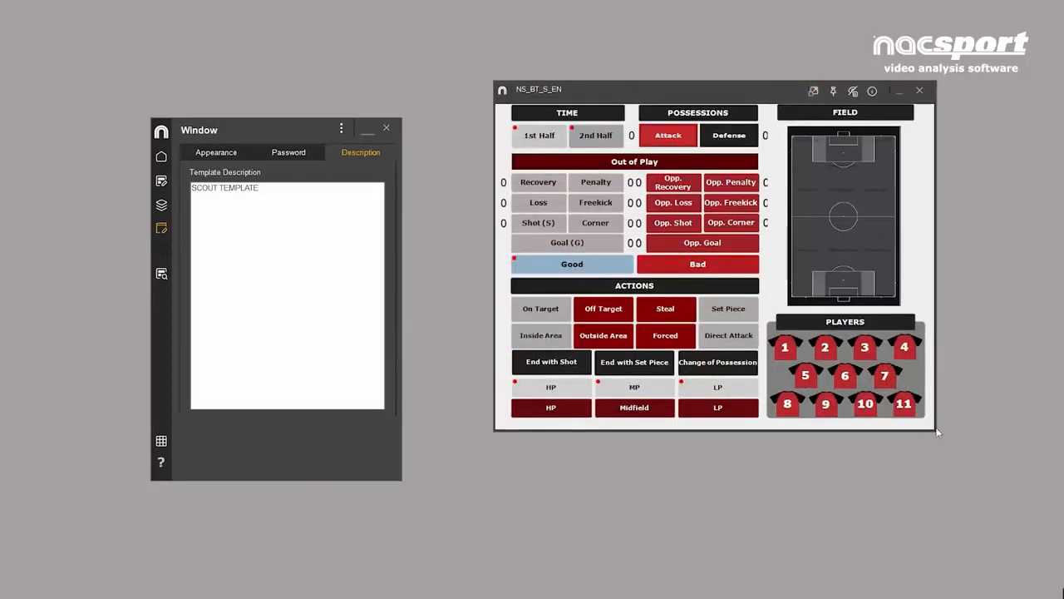
{"action": "mouse_move", "coordinate": [936, 430]}
{"action": "left_mouse_down"}
{"action": "mouse_move", "coordinate": [1030, 494]}
{"action": "mouse_move", "coordinate": [843, 372]}
{"action": "mouse_move", "coordinate": [931, 446]}
{"action": "mouse_move", "coordinate": [932, 432]}
{"action": "left_mouse_up"}
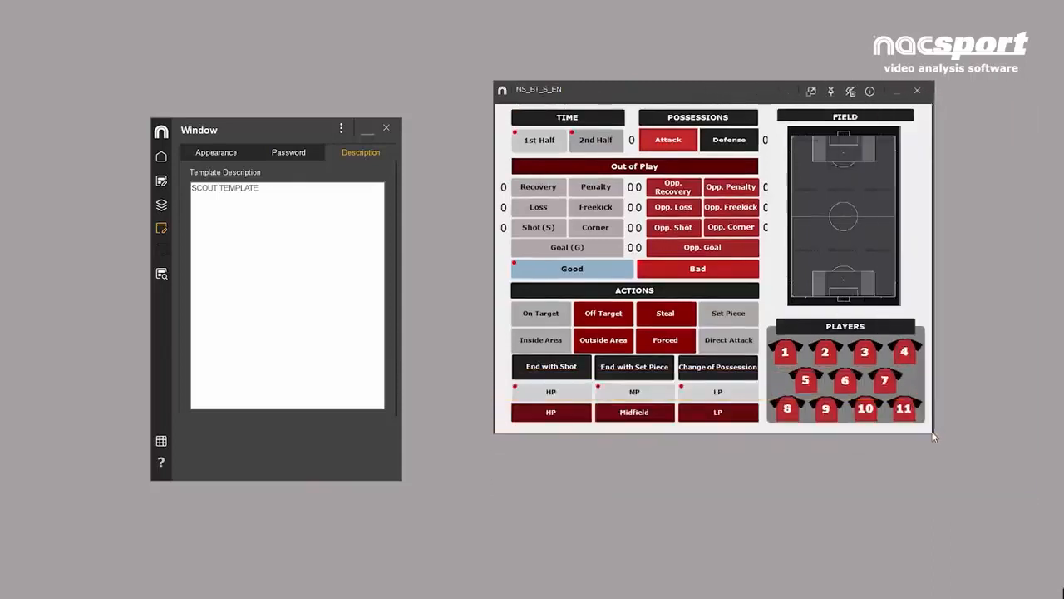
{"action": "left_click", "coordinate": [810, 91]}
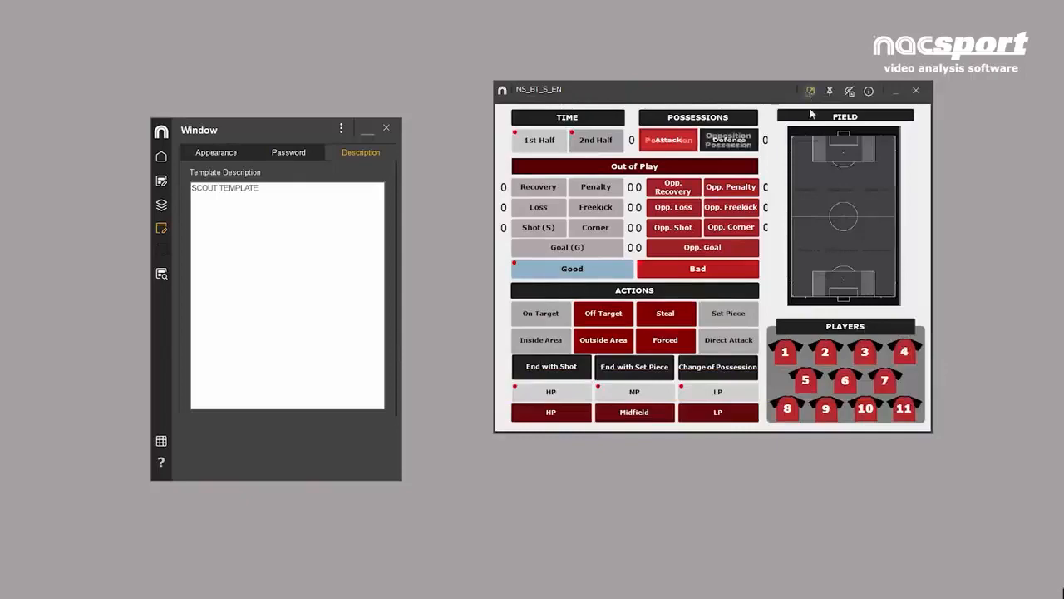
- Try the Dimensions for Nacsport Tag&view option on the template window and turn it off again
{"action": "left_click", "coordinate": [190, 150]}
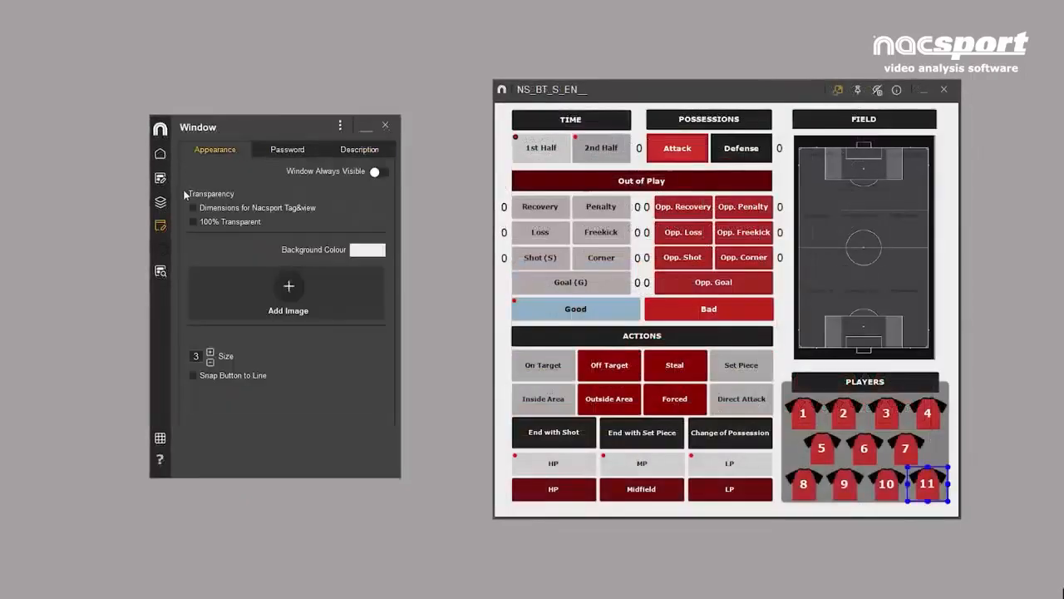
{"action": "left_click", "coordinate": [192, 210]}
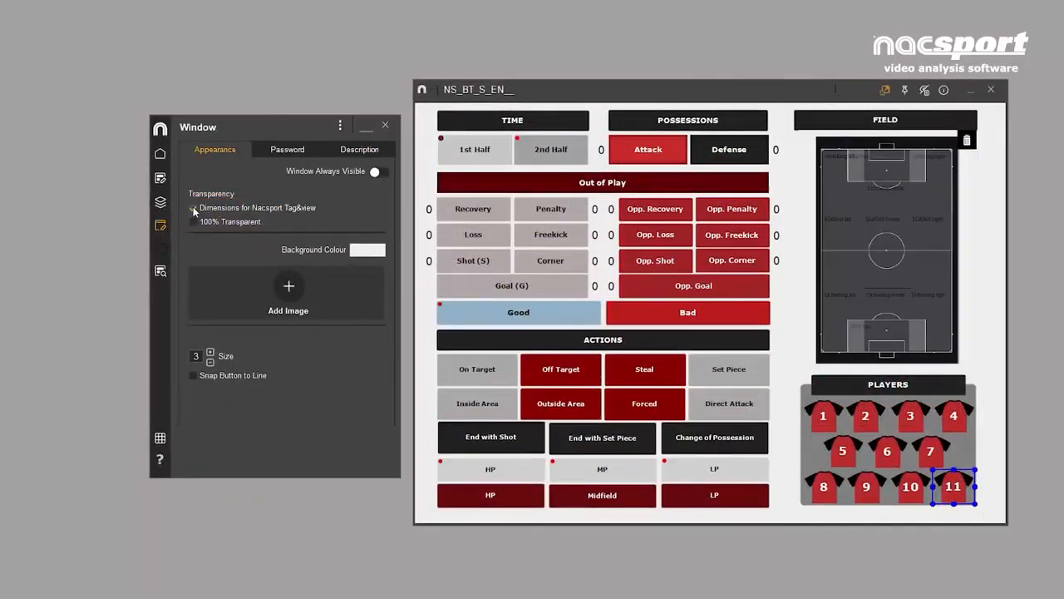
{"action": "left_click", "coordinate": [193, 210]}
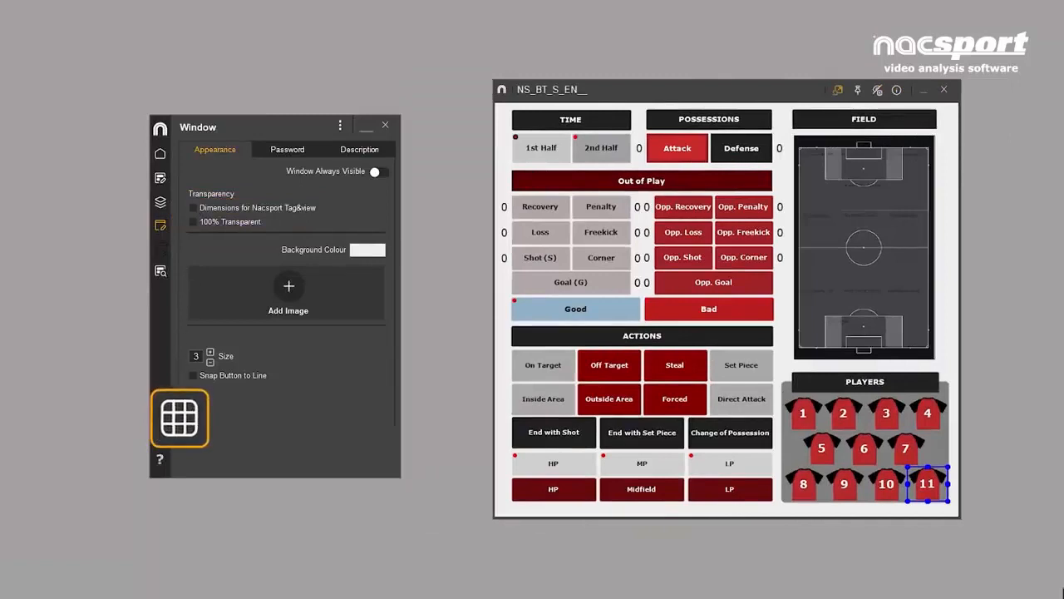
- Show the alignment grid on the template and set its size to 4
{"action": "left_click", "coordinate": [161, 440]}
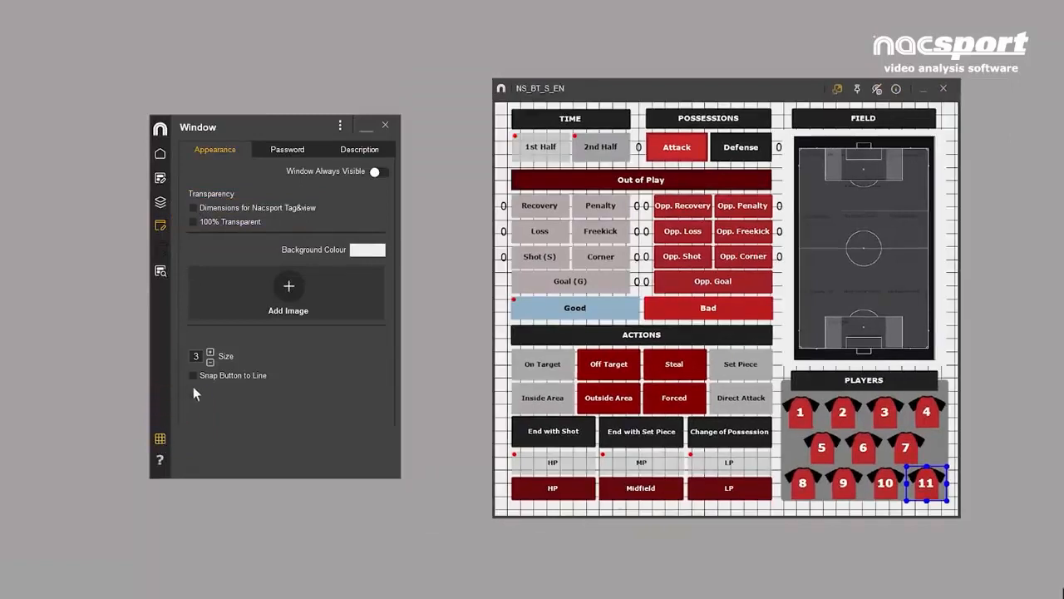
{"action": "left_click", "coordinate": [210, 363]}
{"action": "left_click", "coordinate": [210, 362]}
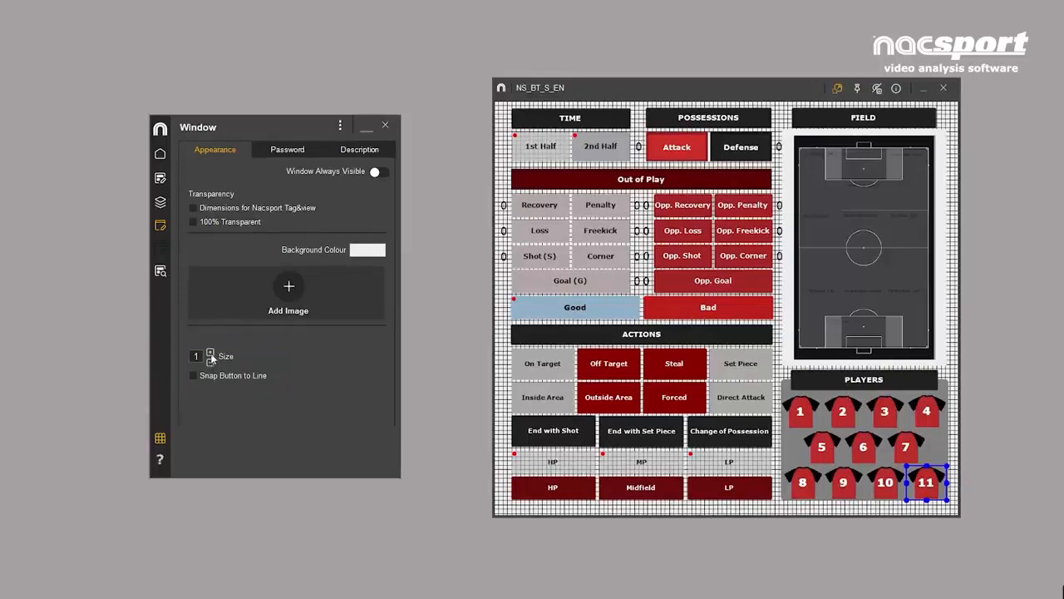
{"action": "left_click", "coordinate": [211, 353]}
{"action": "left_click", "coordinate": [211, 352]}
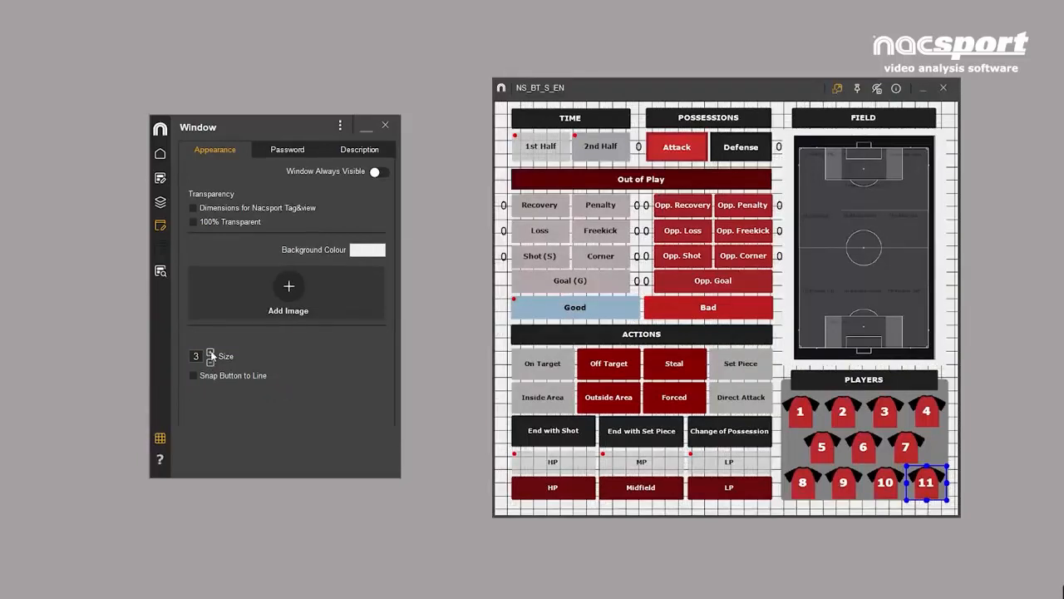
{"action": "left_click", "coordinate": [211, 353]}
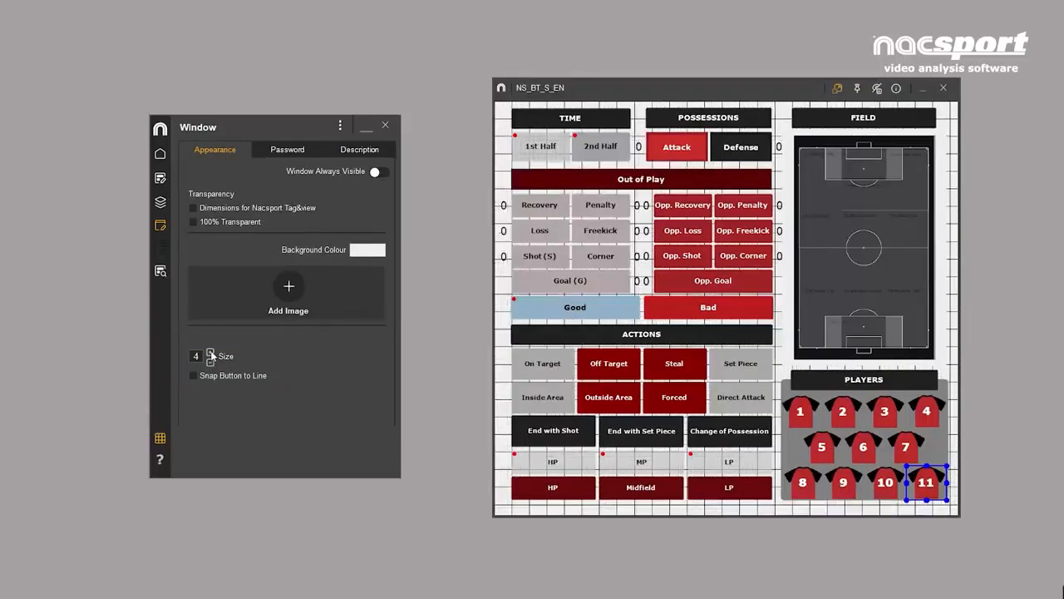
- Select player buttons 8, 5 and 1 and align them to button 1 as the reference button
{"action": "left_click", "coordinate": [807, 482]}
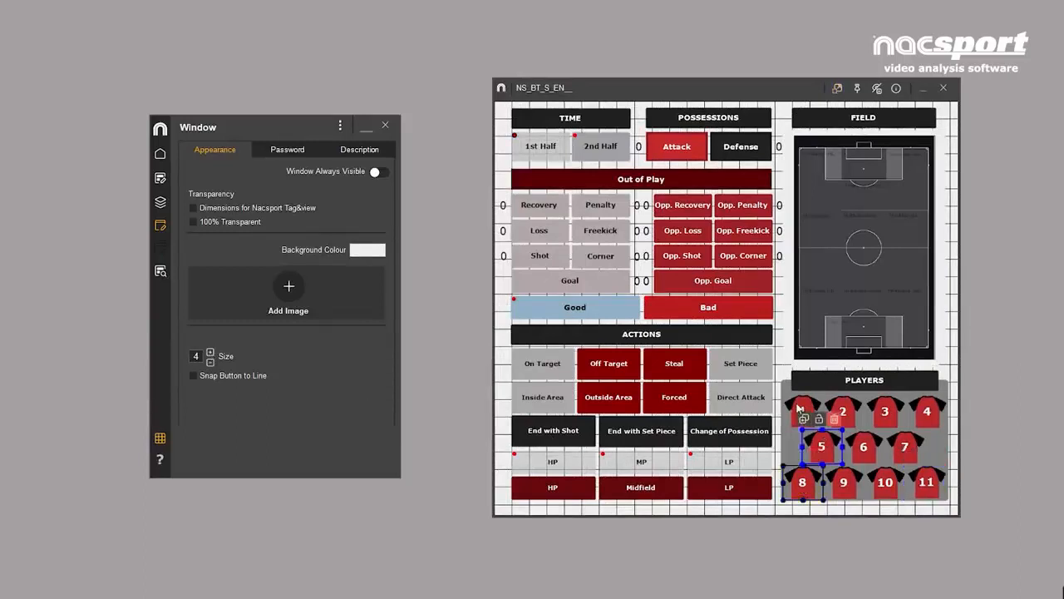
{"action": "left_click", "coordinate": [799, 408], "text": "ctrl"}
{"action": "right_click", "coordinate": [797, 406]}
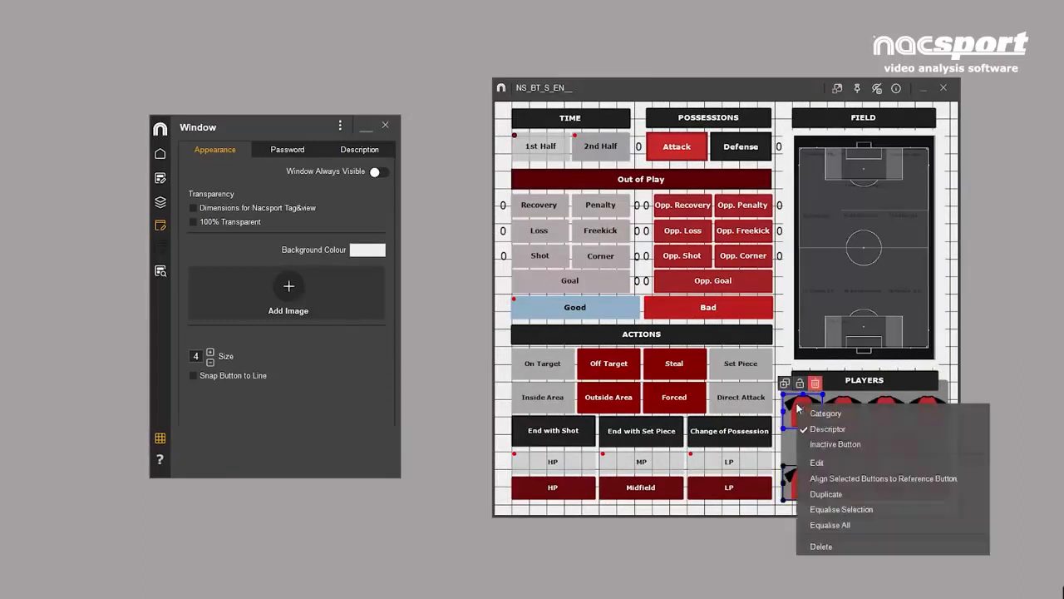
{"action": "left_click", "coordinate": [829, 480]}
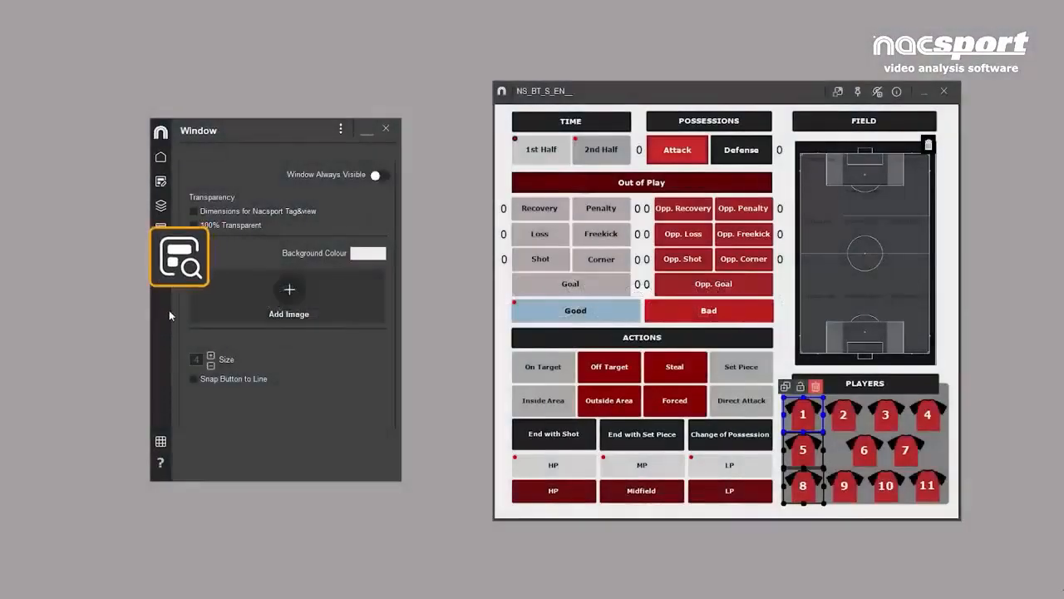
- Open the Buttons Inspector, look through its list of template buttons and pick the Shot entry
{"action": "left_click", "coordinate": [162, 276]}
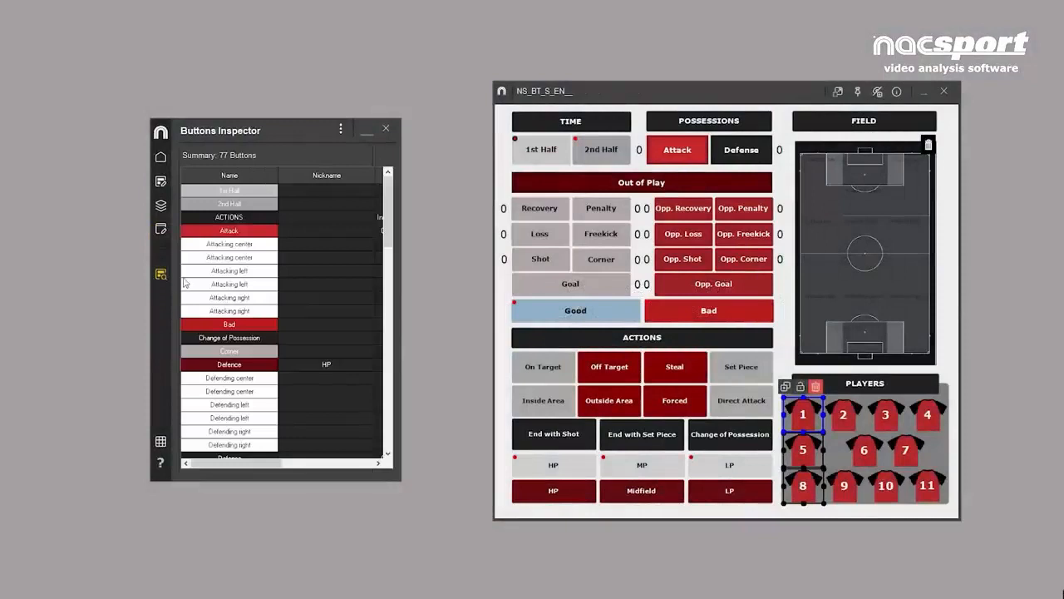
{"action": "left_click_drag", "start_coordinate": [385, 223], "coordinate": [388, 427]}
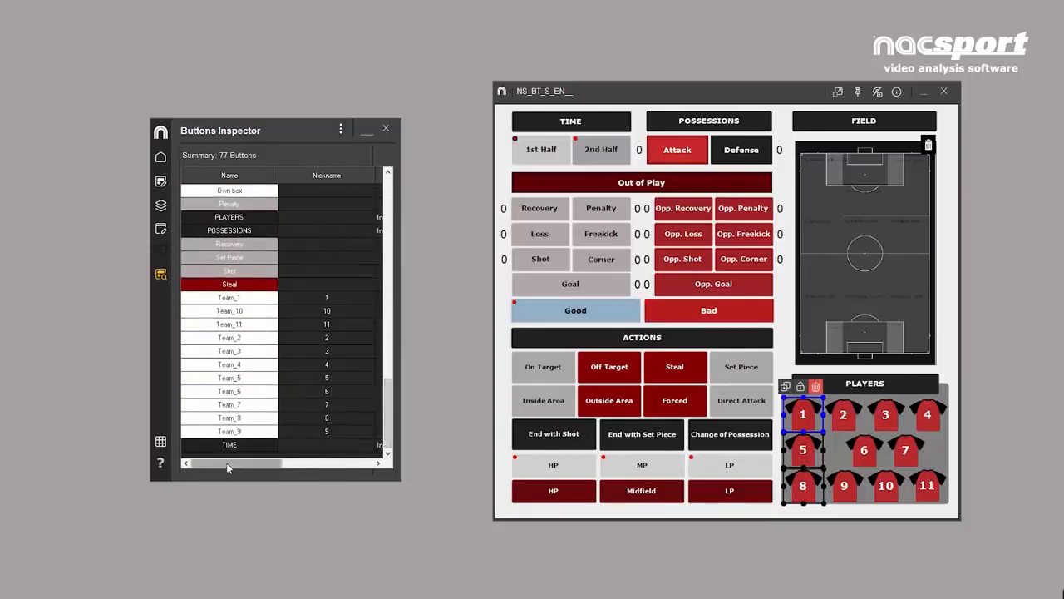
{"action": "mouse_move", "coordinate": [228, 467]}
{"action": "left_mouse_down"}
{"action": "mouse_move", "coordinate": [273, 475]}
{"action": "mouse_move", "coordinate": [217, 472]}
{"action": "left_mouse_up"}
{"action": "double_click", "coordinate": [214, 271]}
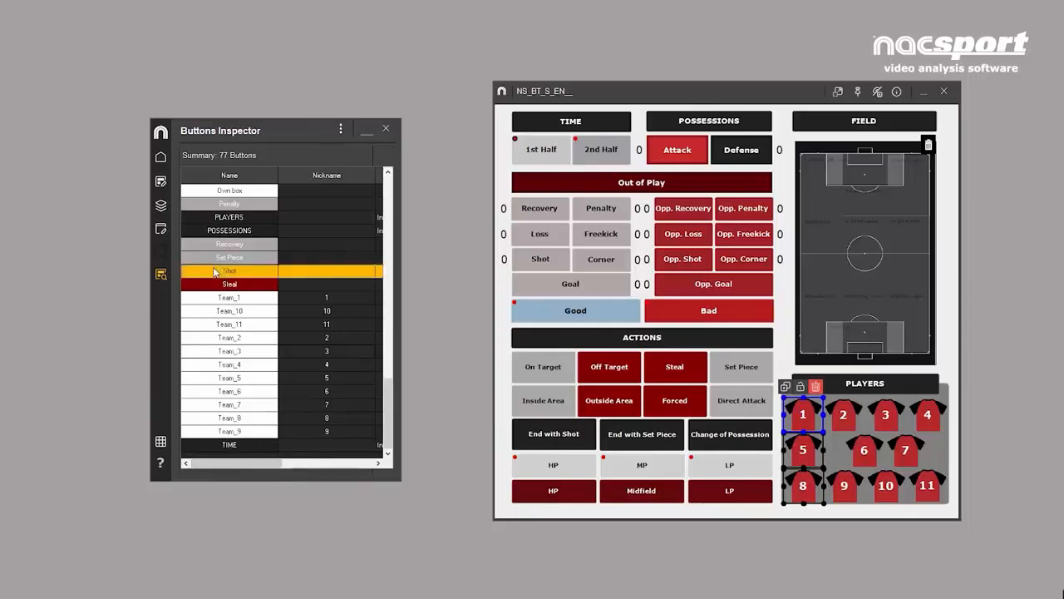